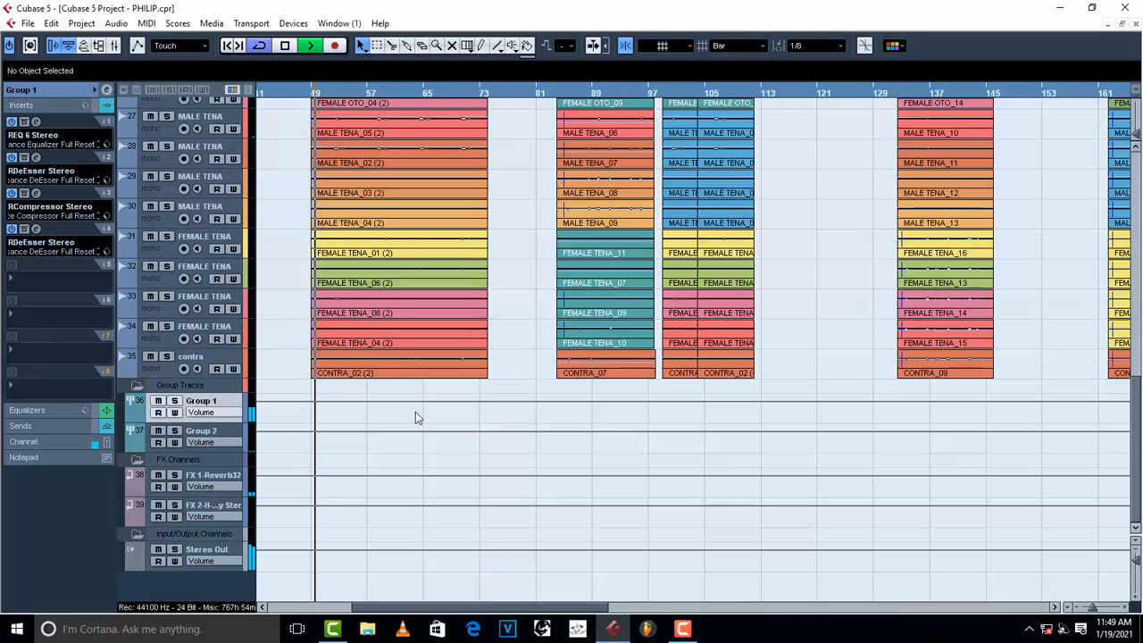
Stop the choir playback and scroll the track list back to tracks 13–29
{"action": "scroll", "coordinate": [415, 414], "scroll_direction": "up", "scroll_amount": 5}
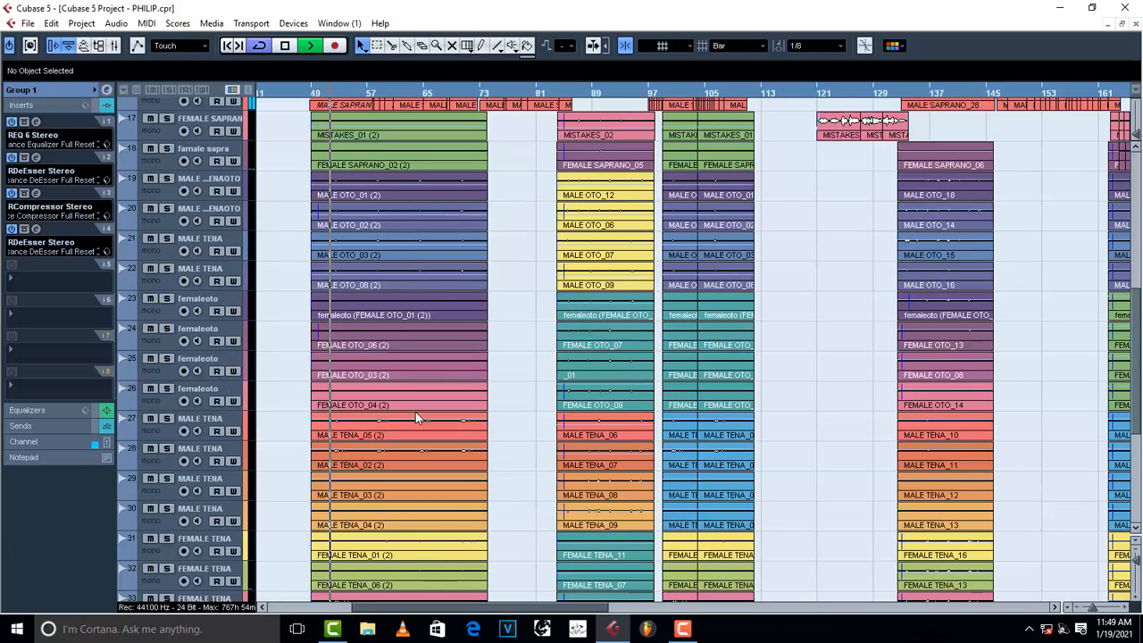
{"action": "scroll", "coordinate": [415, 411], "scroll_direction": "down", "scroll_amount": 5}
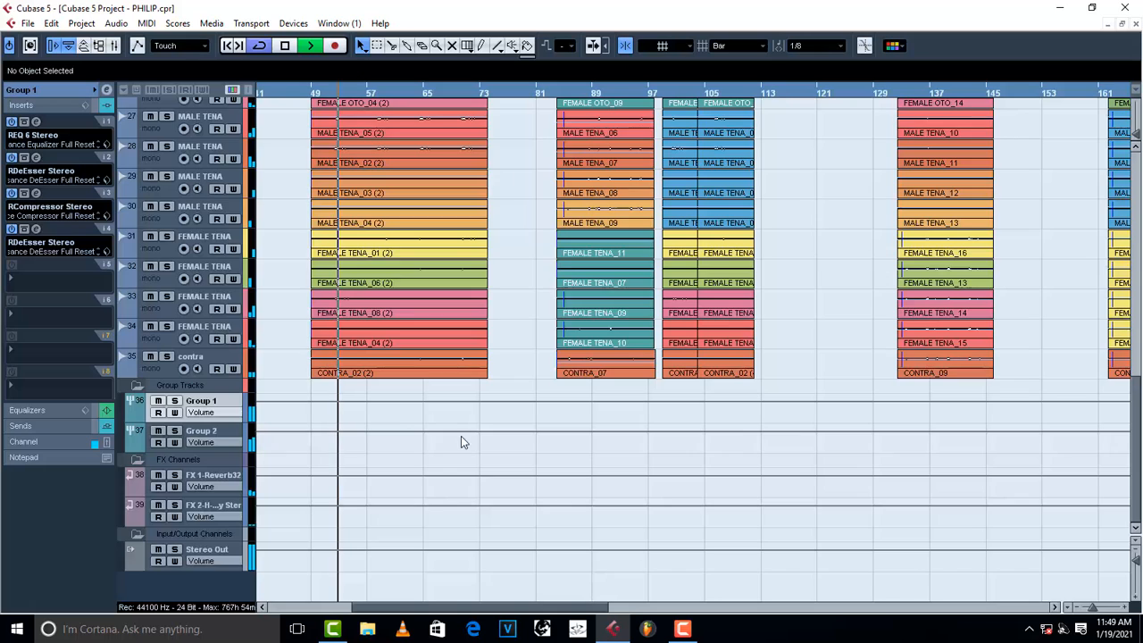
{"action": "scroll", "coordinate": [460, 436], "scroll_direction": "up", "scroll_amount": 7}
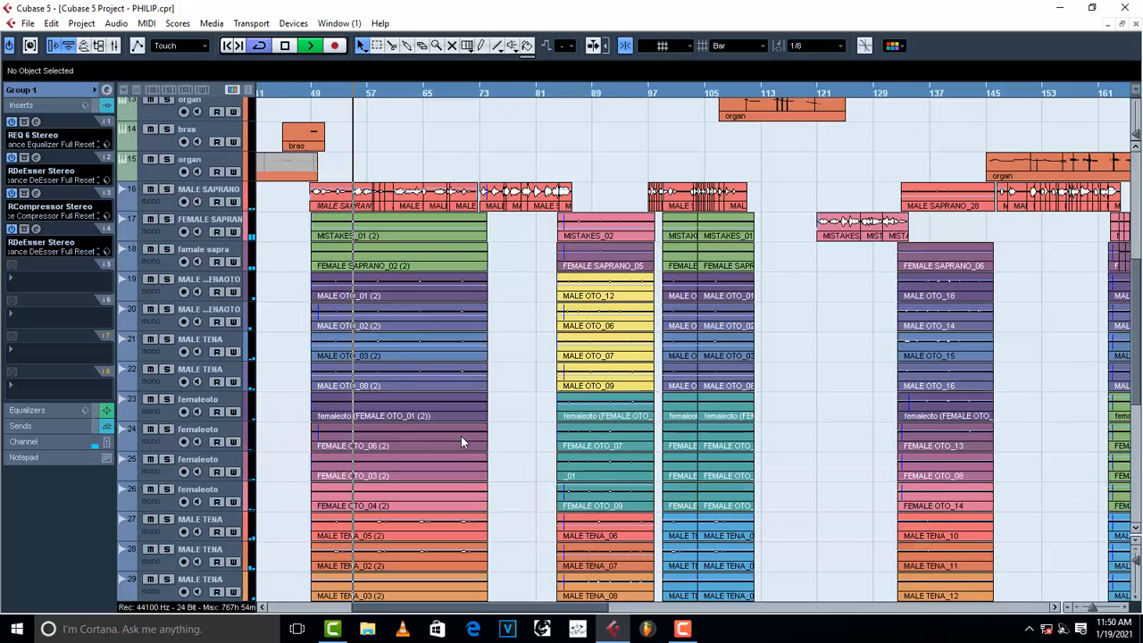
{"action": "scroll", "coordinate": [460, 436], "scroll_direction": "down", "scroll_amount": 7}
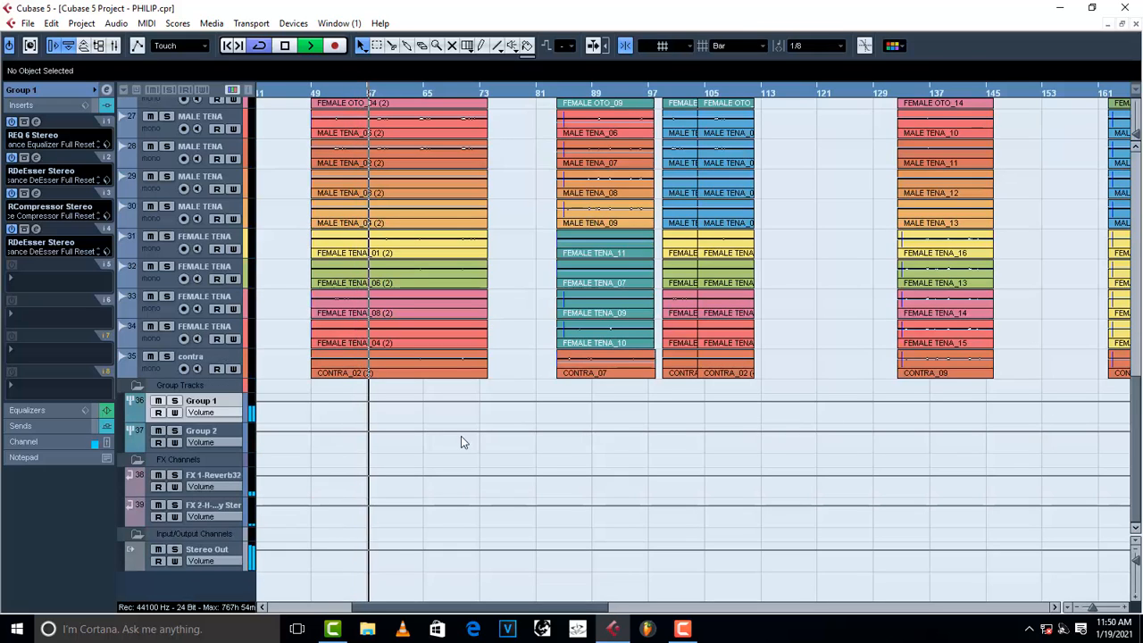
{"action": "scroll", "coordinate": [454, 362], "scroll_direction": "up", "scroll_amount": 5}
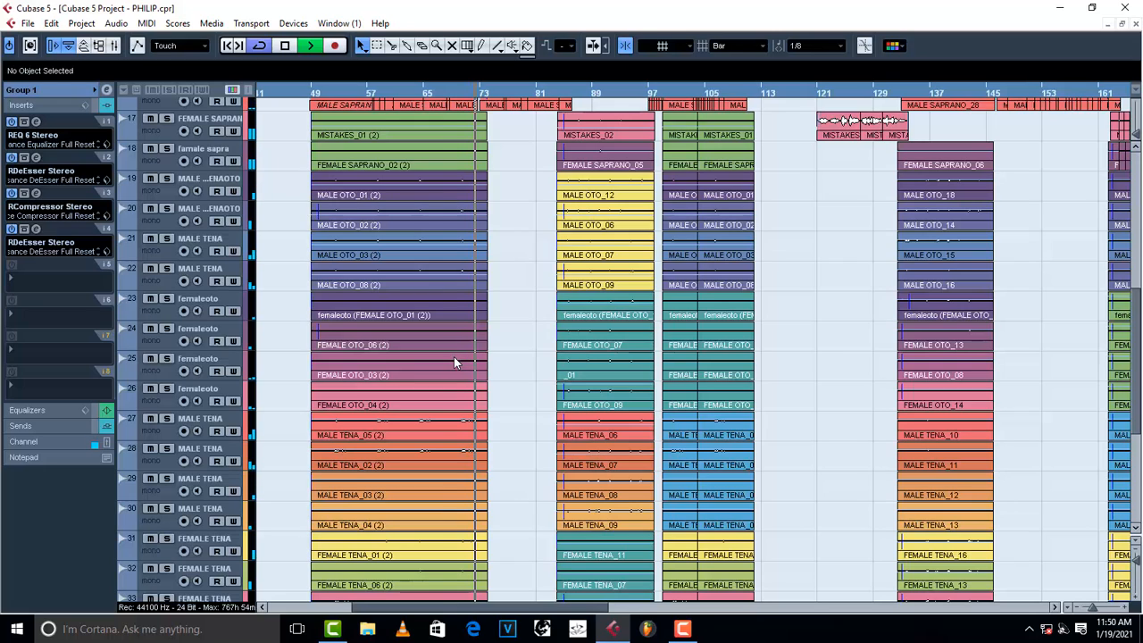
{"action": "key", "text": "space"}
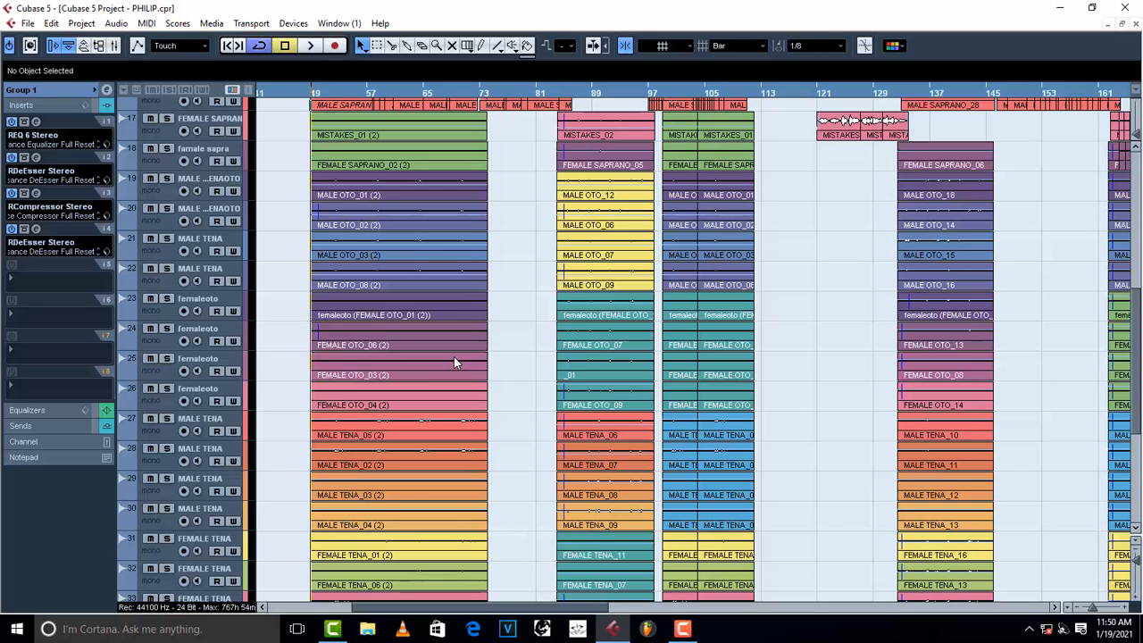
{"action": "scroll", "coordinate": [453, 356], "scroll_direction": "up", "scroll_amount": 6}
{"action": "scroll", "coordinate": [429, 314], "scroll_direction": "down", "scroll_amount": 3}
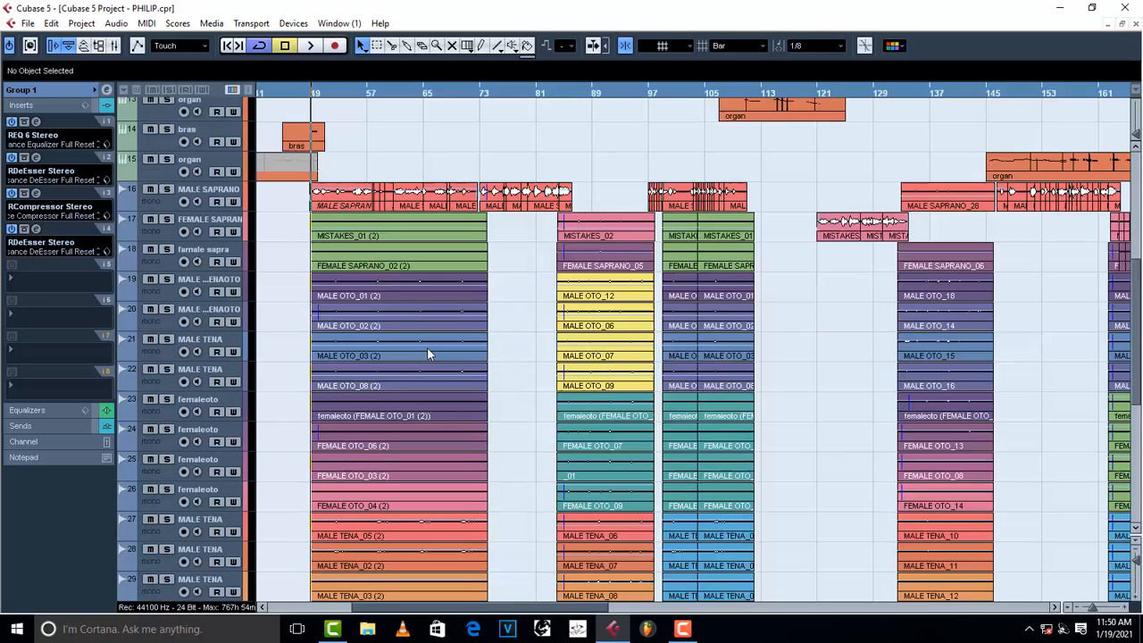
{"action": "scroll", "coordinate": [427, 355], "scroll_direction": "down", "scroll_amount": 4}
{"action": "scroll", "coordinate": [426, 355], "scroll_direction": "up", "scroll_amount": 4}
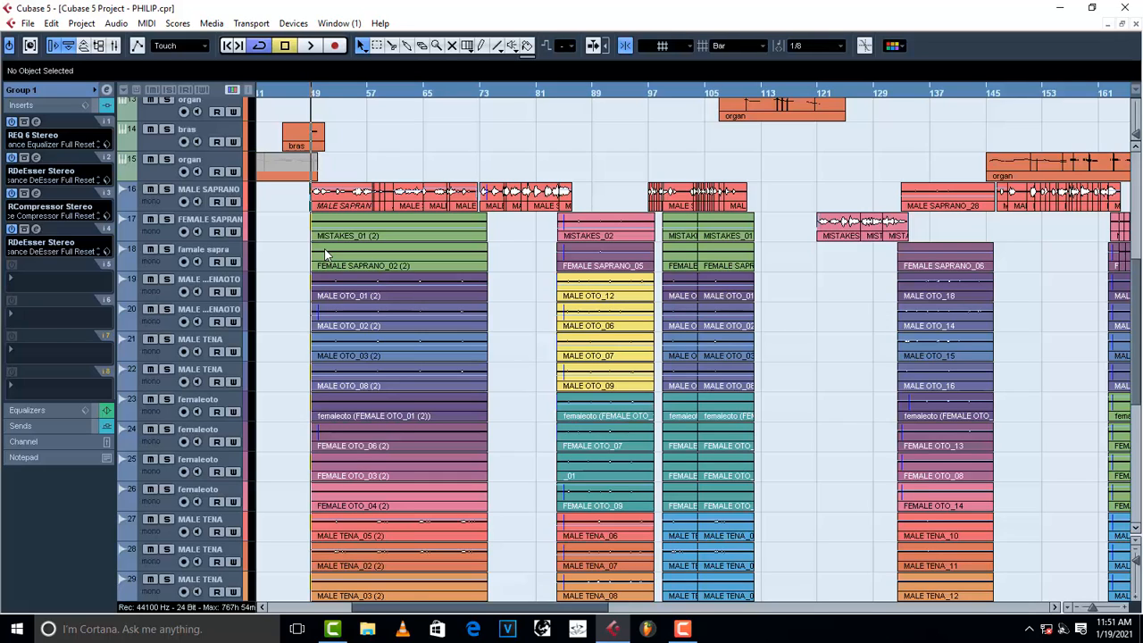
Select MISTAKES_01 (2), then view inserts on FEMALE SAPRANO (RVox) and track 19 (none)
{"action": "left_click", "coordinate": [373, 230]}
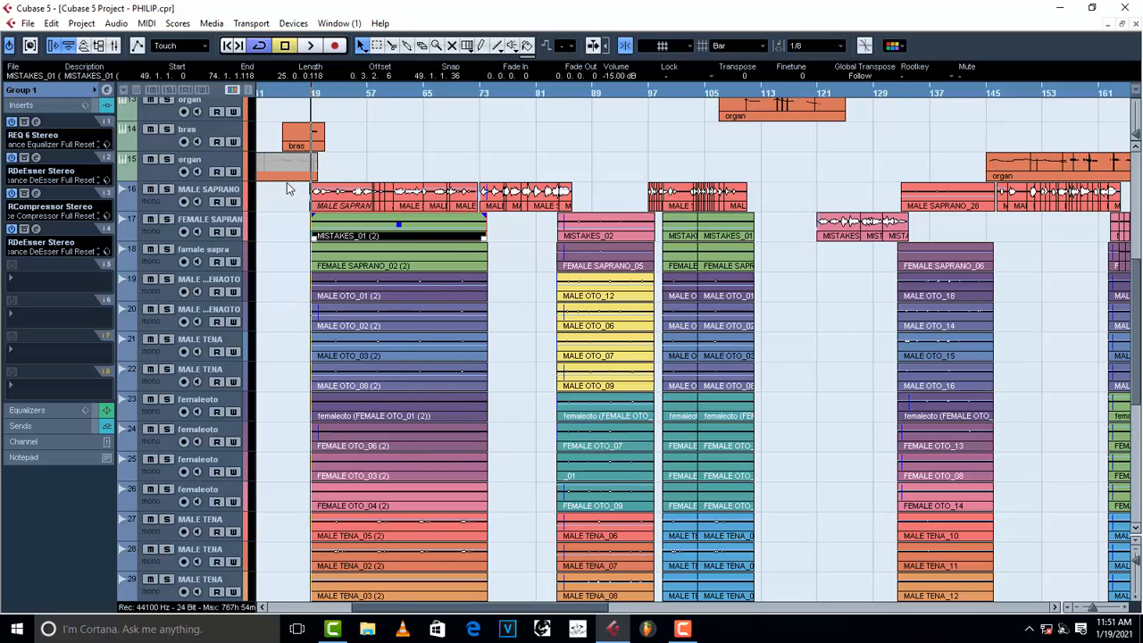
{"action": "left_click", "coordinate": [161, 228]}
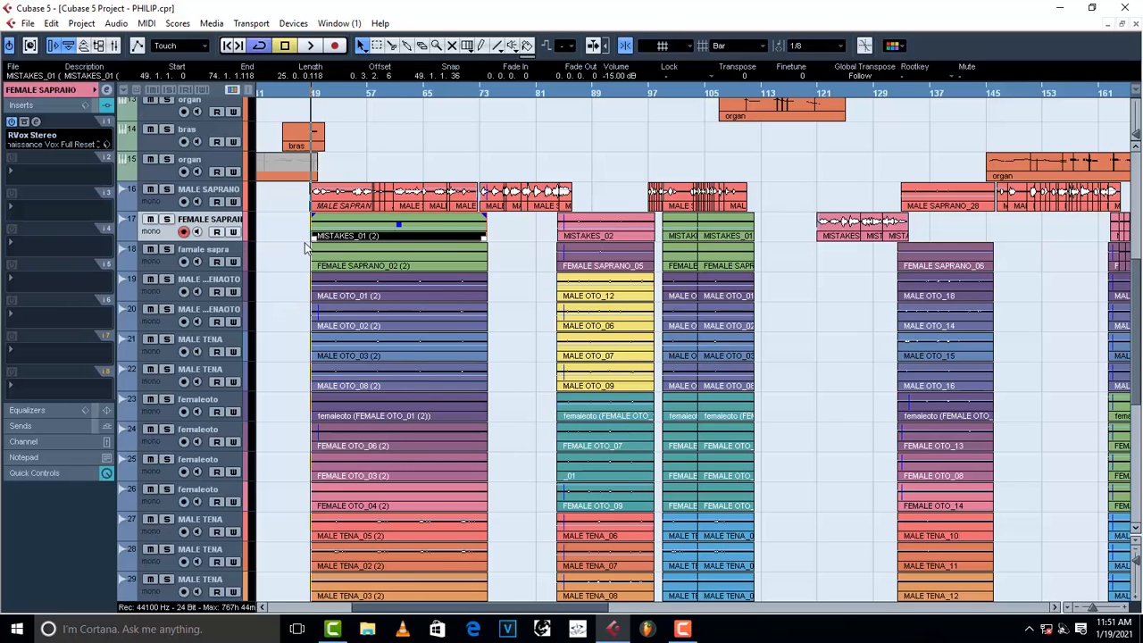
{"action": "left_click", "coordinate": [162, 295]}
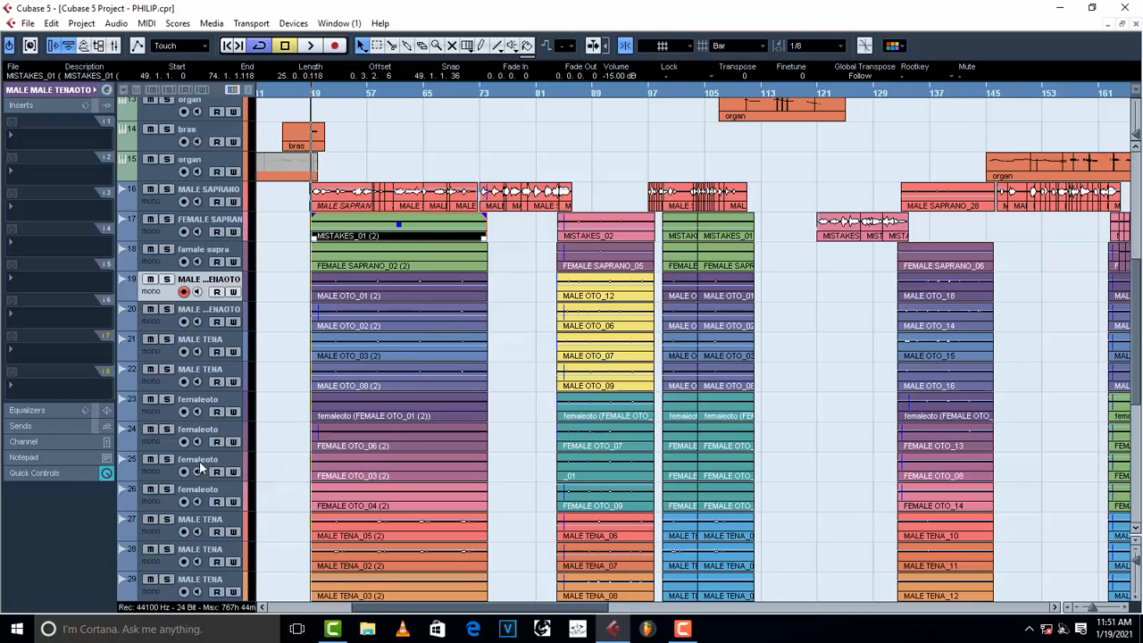
{"action": "scroll", "coordinate": [199, 460], "scroll_direction": "down", "scroll_amount": 5}
{"action": "scroll", "coordinate": [215, 468], "scroll_direction": "up", "scroll_amount": 5}
Expand the Inspector's track section, compare pans of tracks 19–21, then reselect MISTAKES_01 (2)
{"action": "left_click", "coordinate": [49, 91]}
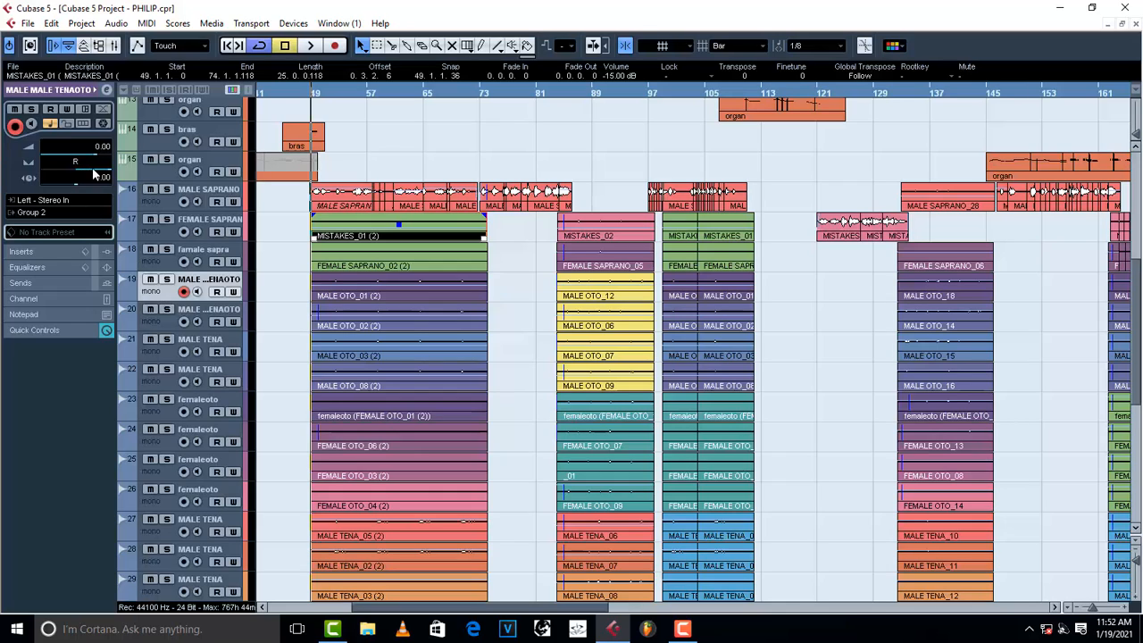
{"action": "left_click", "coordinate": [166, 323]}
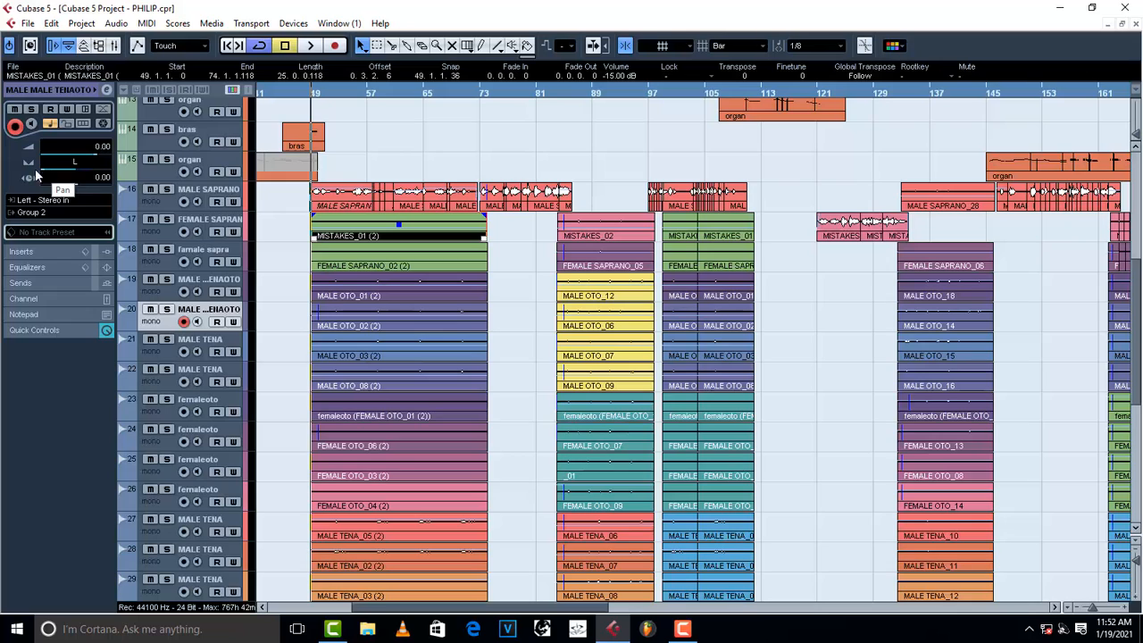
{"action": "left_click", "coordinate": [162, 353]}
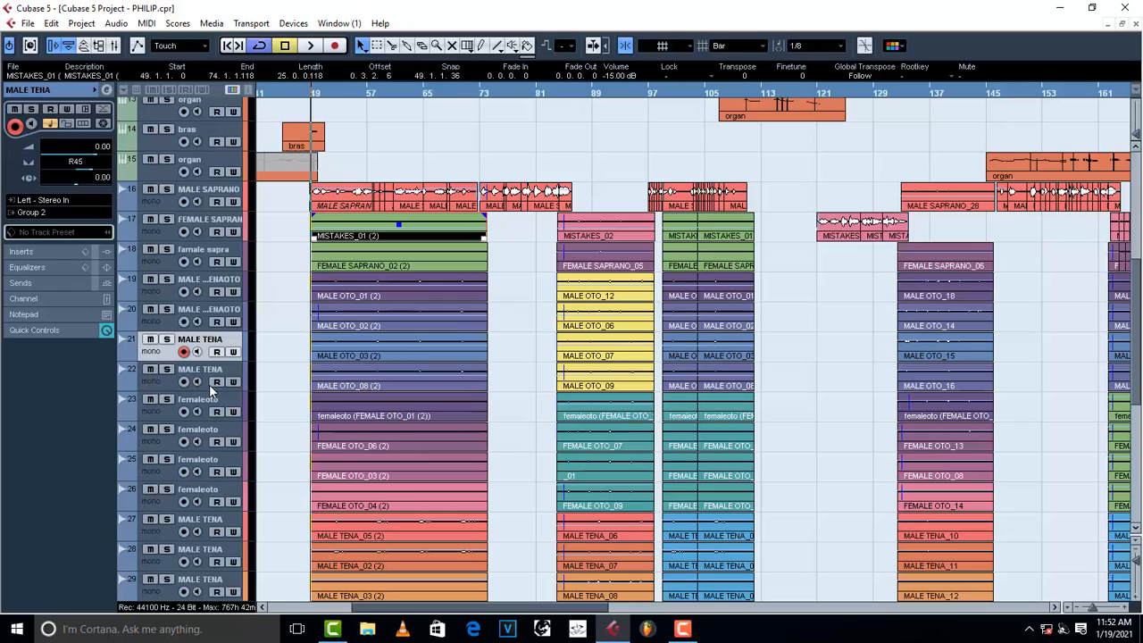
{"action": "left_click", "coordinate": [156, 297]}
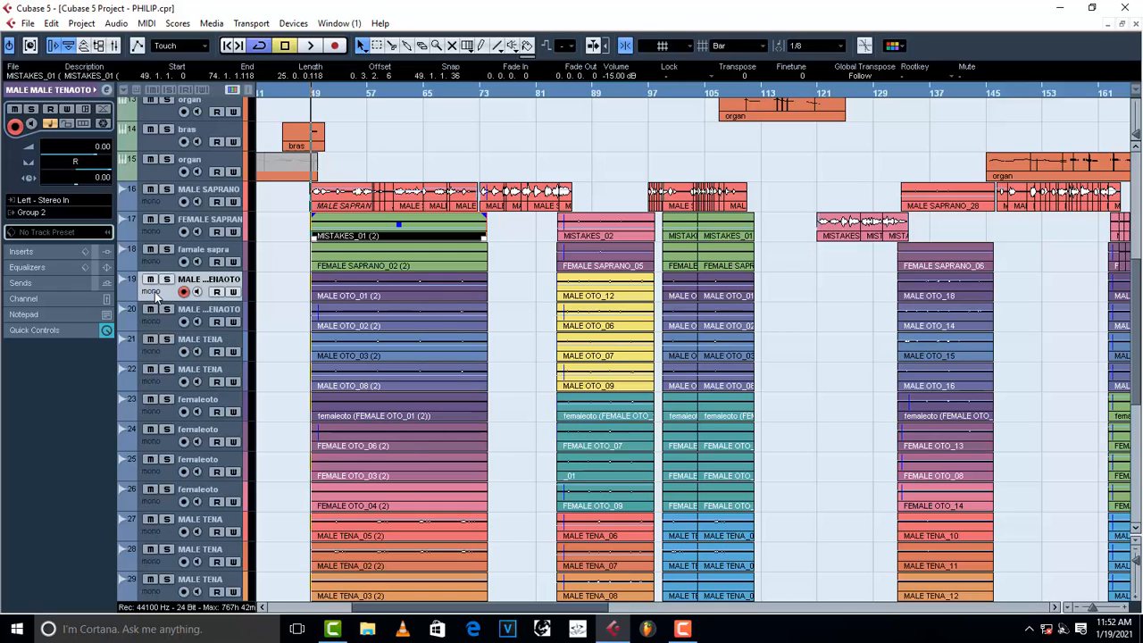
{"action": "left_click", "coordinate": [157, 325]}
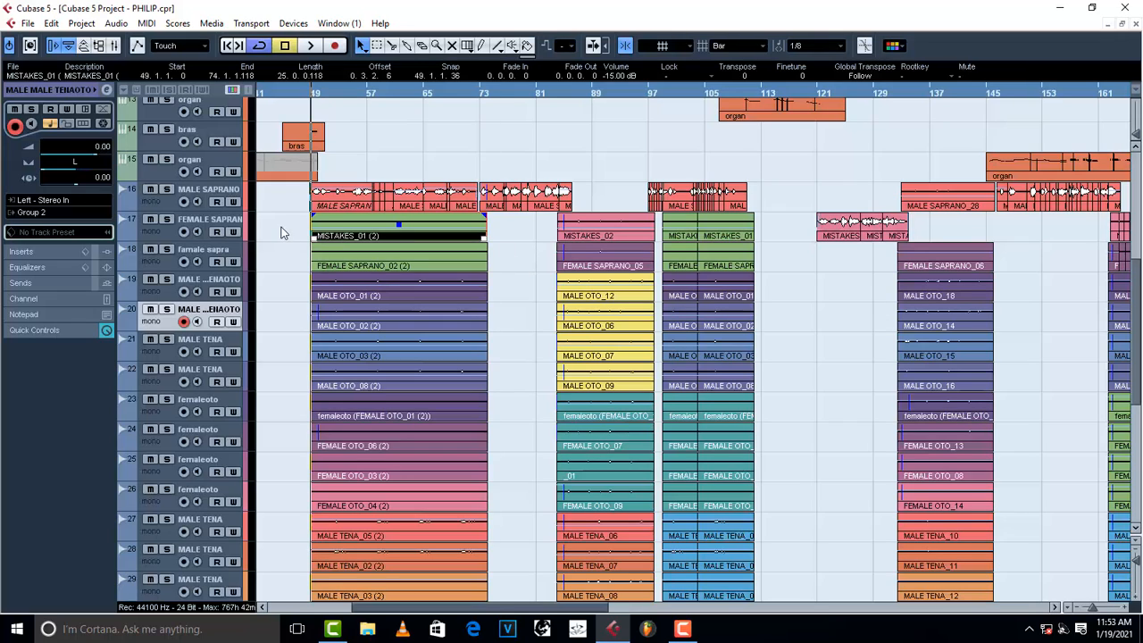
{"action": "left_click", "coordinate": [346, 206]}
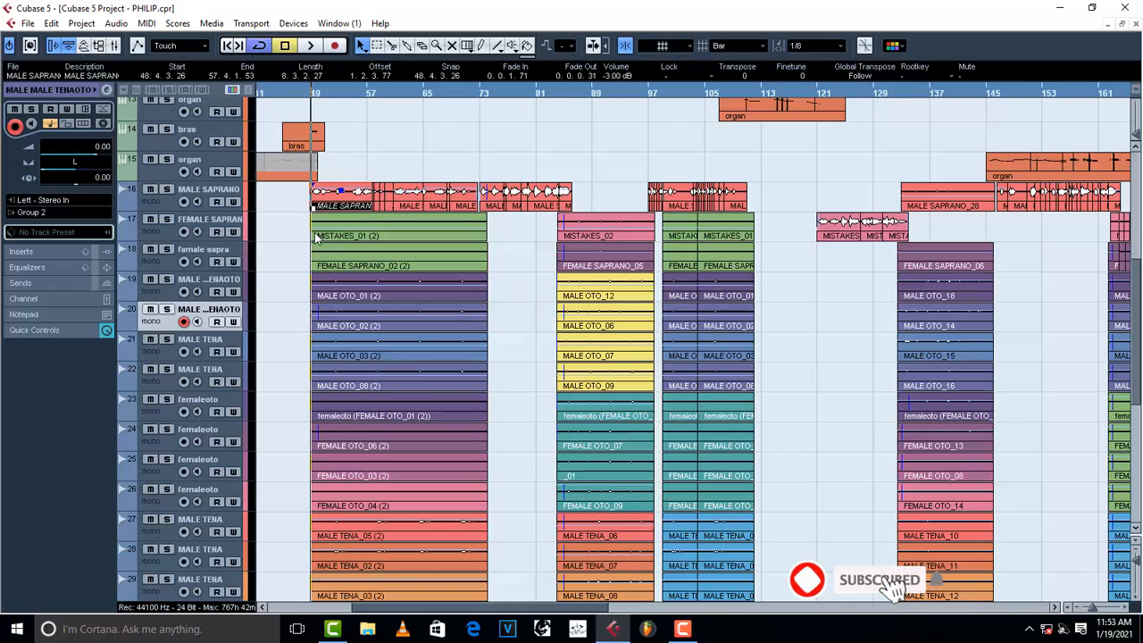
{"action": "left_click", "coordinate": [384, 220]}
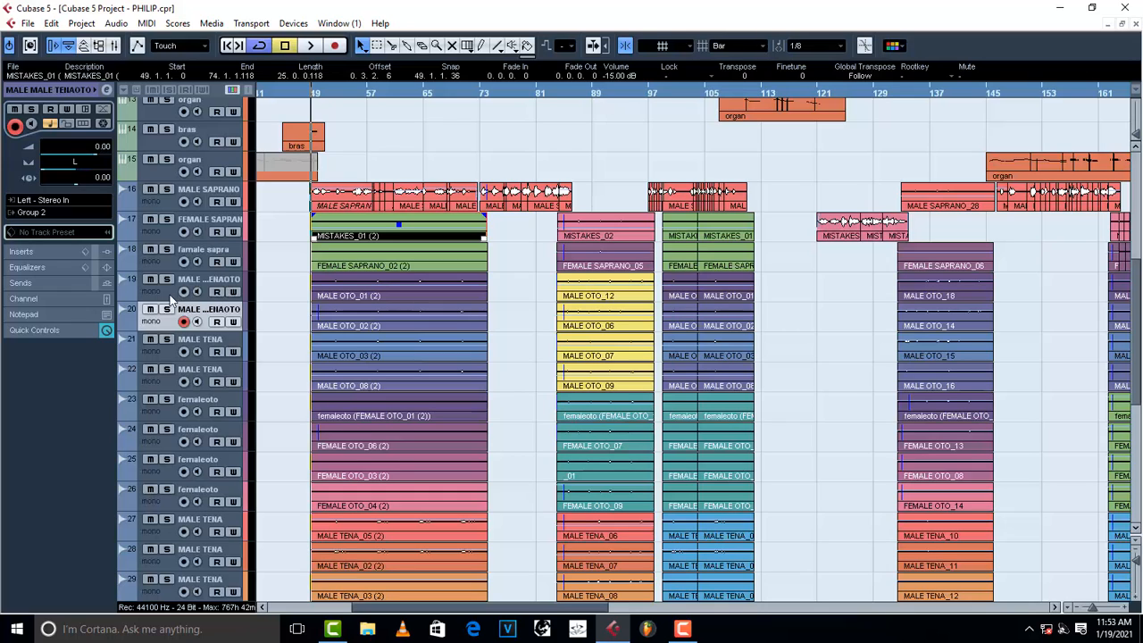
{"action": "left_click", "coordinate": [287, 313]}
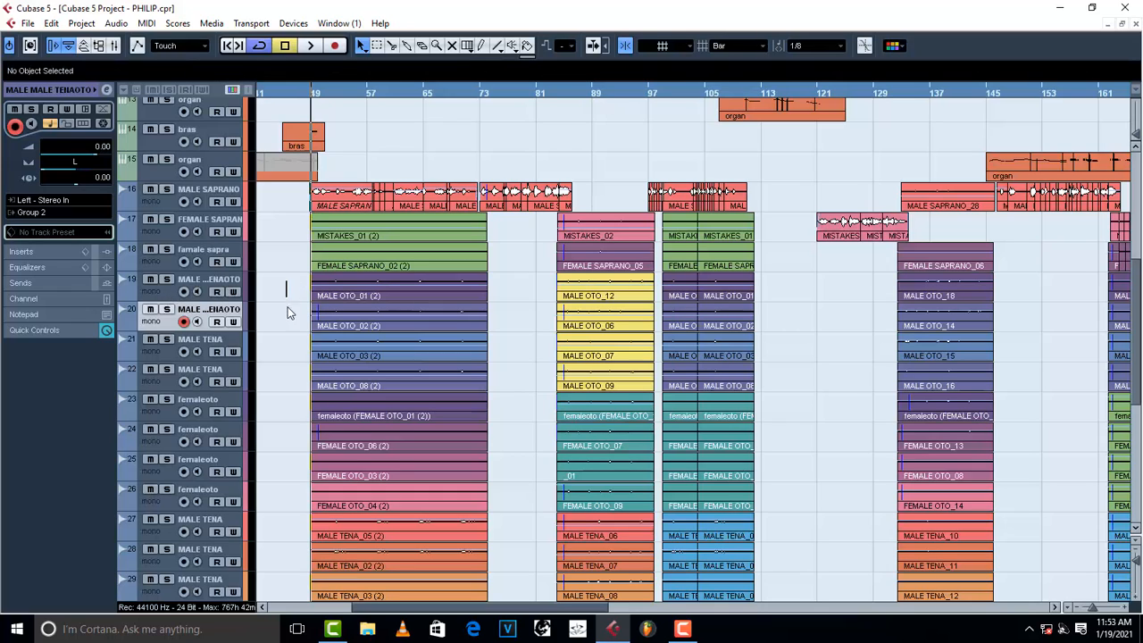
{"action": "left_click_drag", "start_coordinate": [290, 319], "coordinate": [394, 329]}
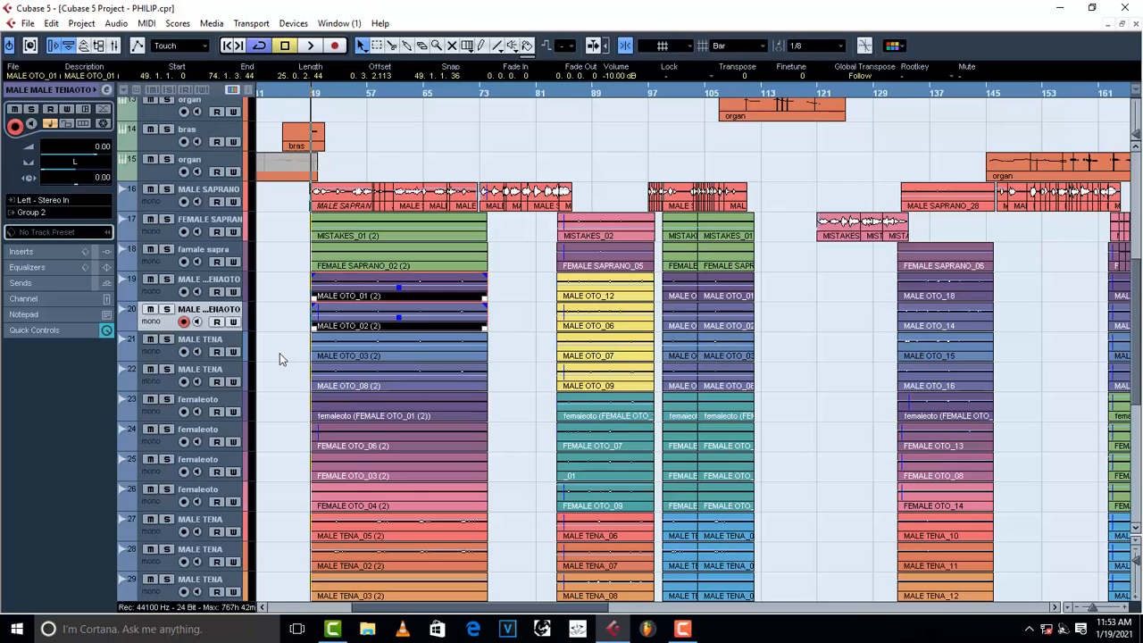
{"action": "left_click", "coordinate": [176, 351]}
{"action": "left_click", "coordinate": [344, 353]}
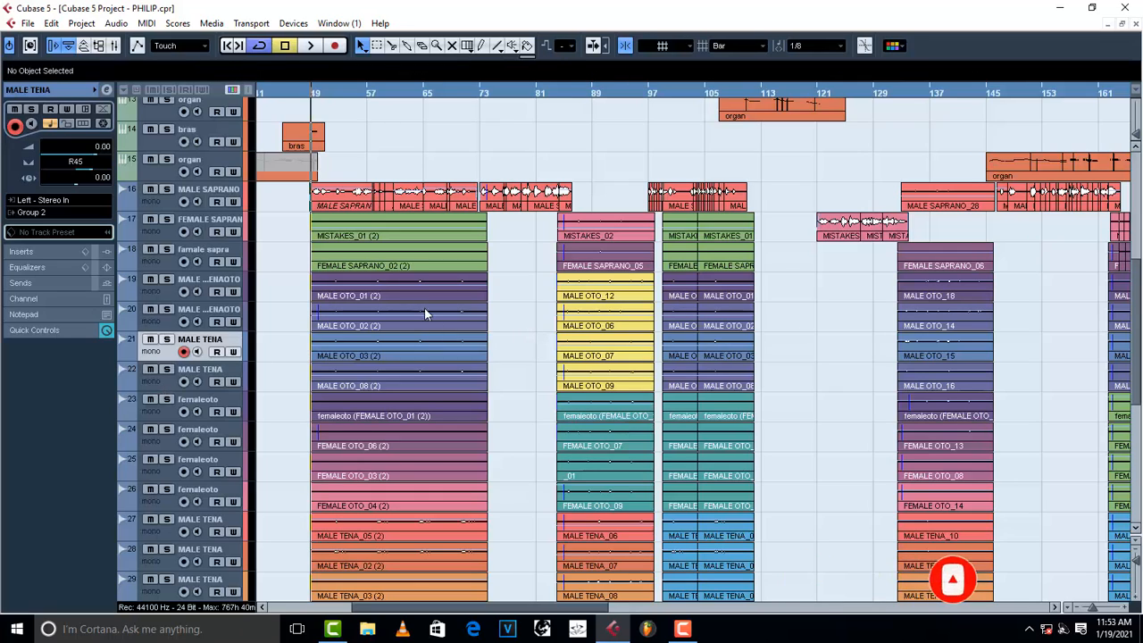
{"action": "left_click", "coordinate": [425, 279]}
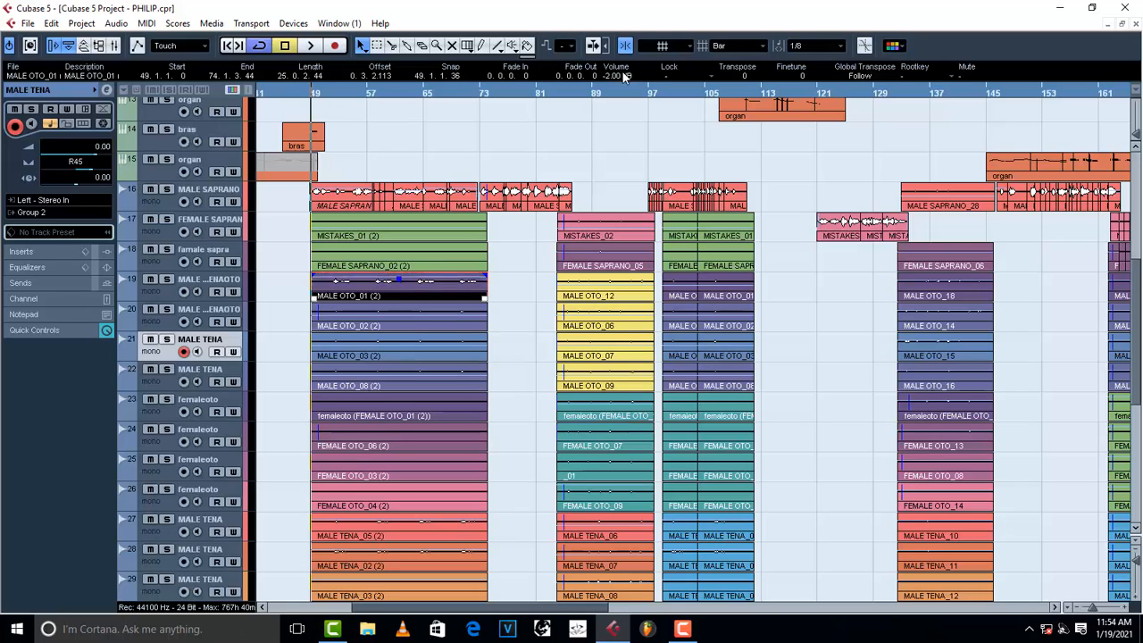
{"action": "scroll", "coordinate": [625, 77], "scroll_direction": "up", "scroll_amount": 5}
{"action": "scroll", "coordinate": [625, 77], "scroll_direction": "down", "scroll_amount": 4}
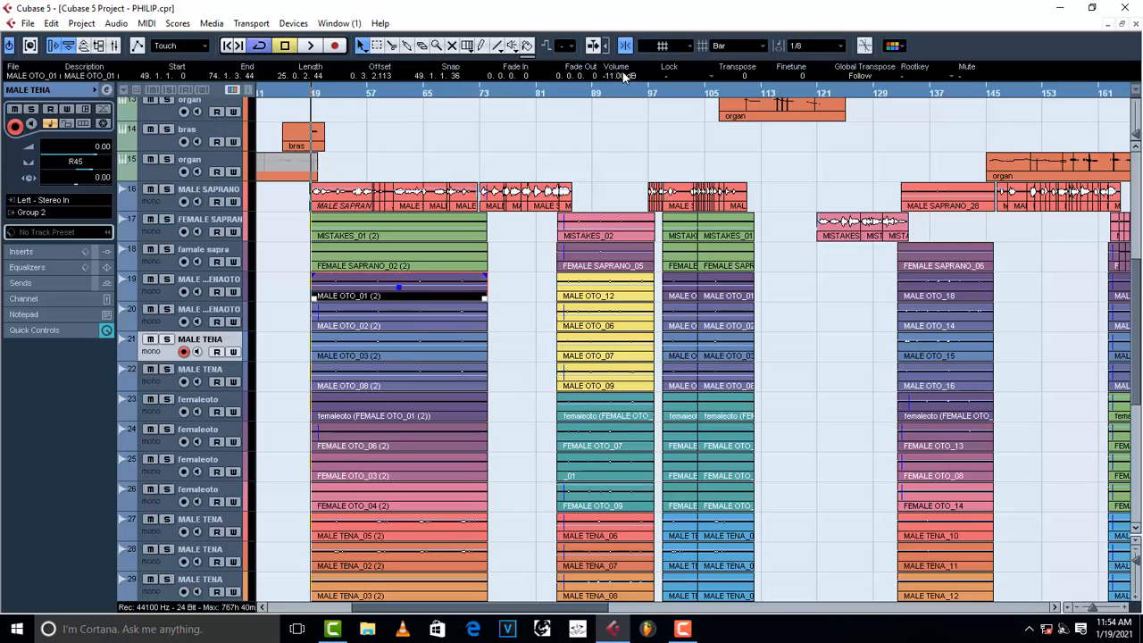
{"action": "scroll", "coordinate": [625, 78], "scroll_direction": "down", "scroll_amount": 1}
Step through tracks 23–27 and their clips, then select track 28 showing its L45 pan
{"action": "left_click", "coordinate": [164, 413]}
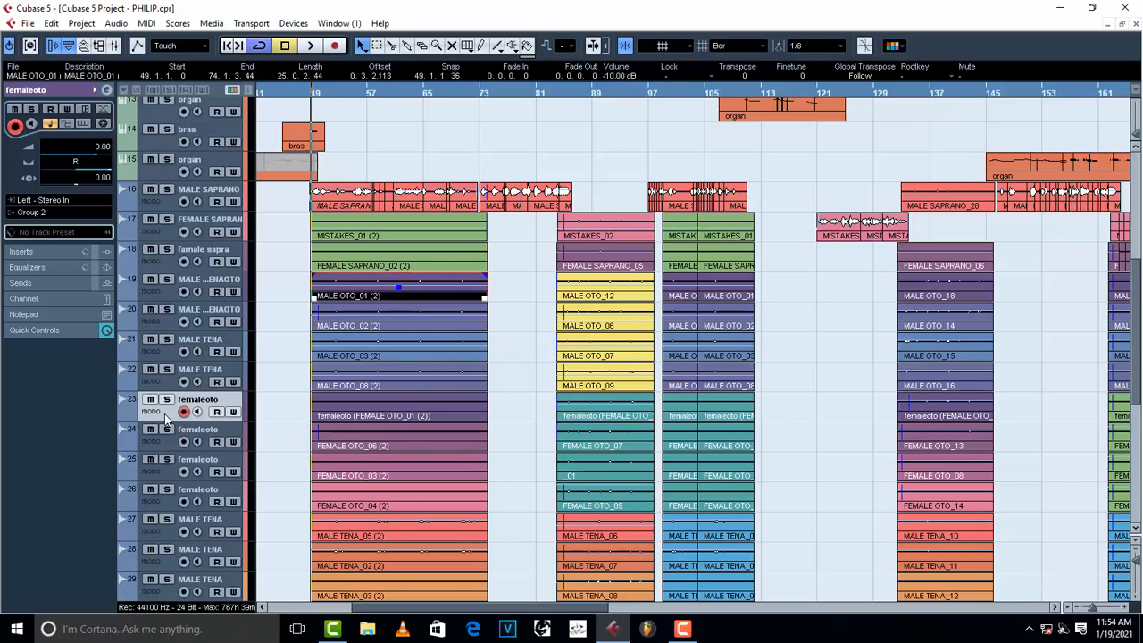
{"action": "left_click", "coordinate": [369, 406]}
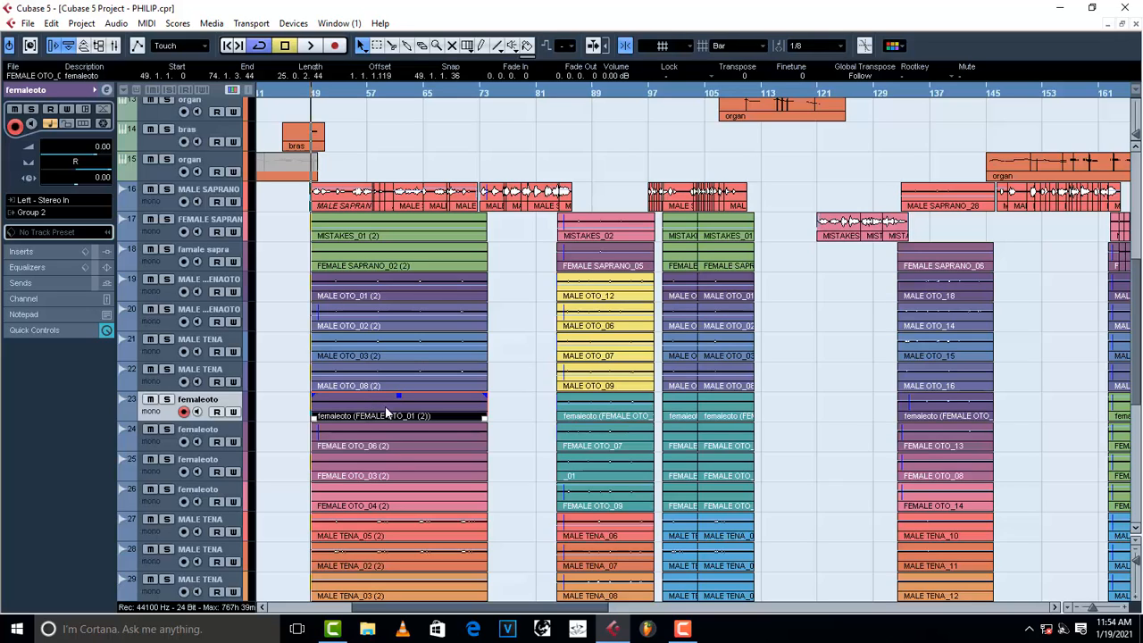
{"action": "left_click", "coordinate": [365, 444]}
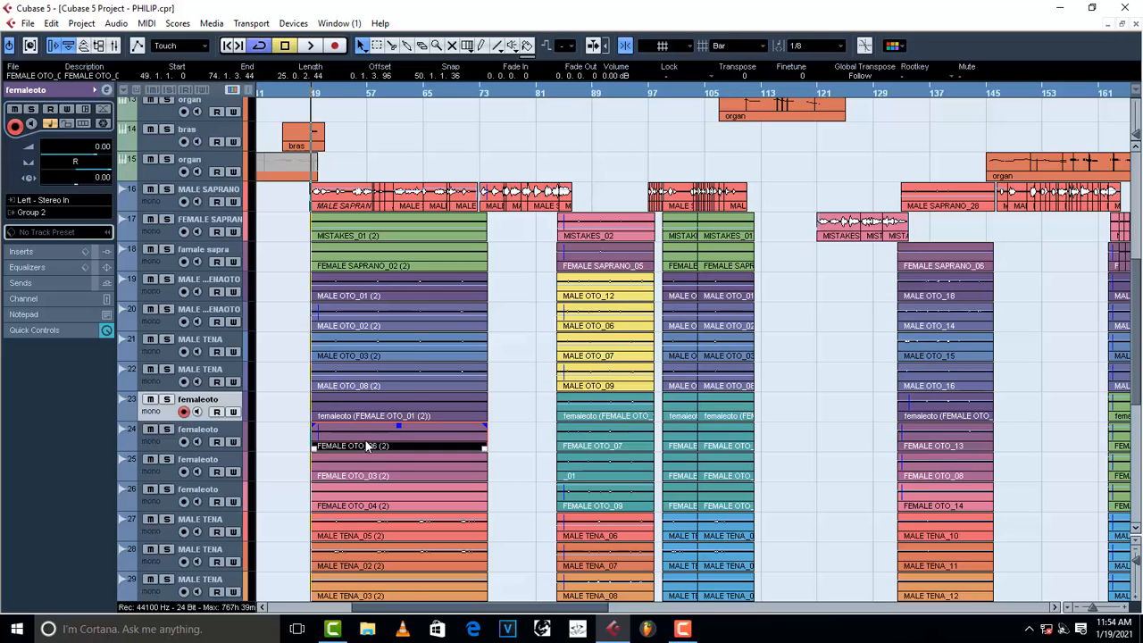
{"action": "left_click", "coordinate": [200, 496]}
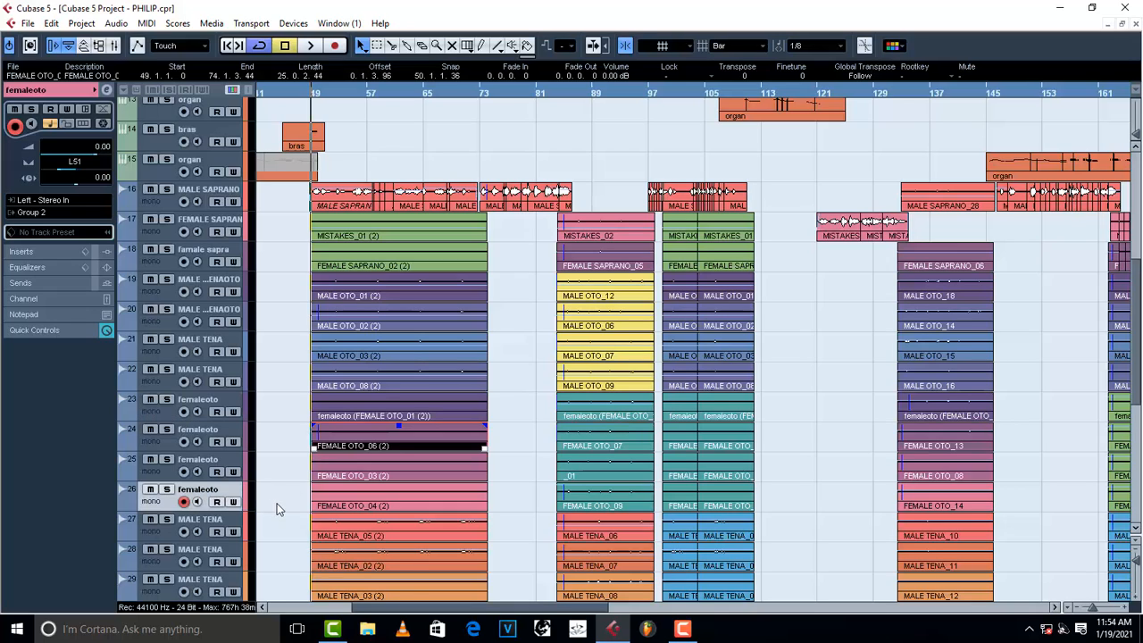
{"action": "left_click", "coordinate": [223, 524]}
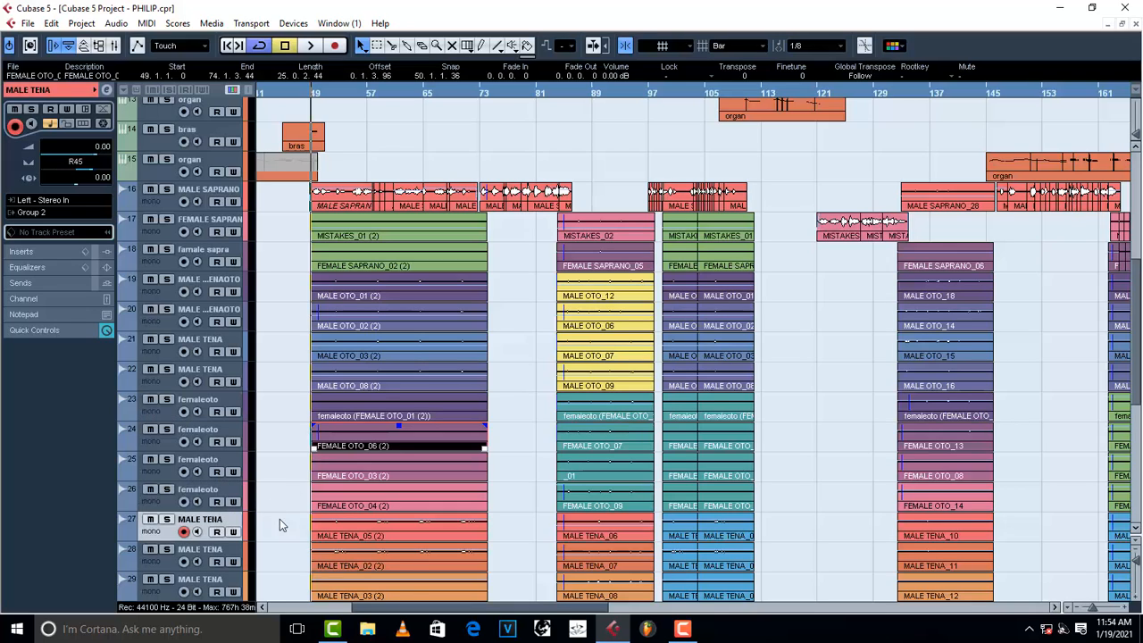
{"action": "left_click", "coordinate": [363, 534]}
{"action": "scroll", "coordinate": [364, 534], "scroll_direction": "down", "scroll_amount": 3}
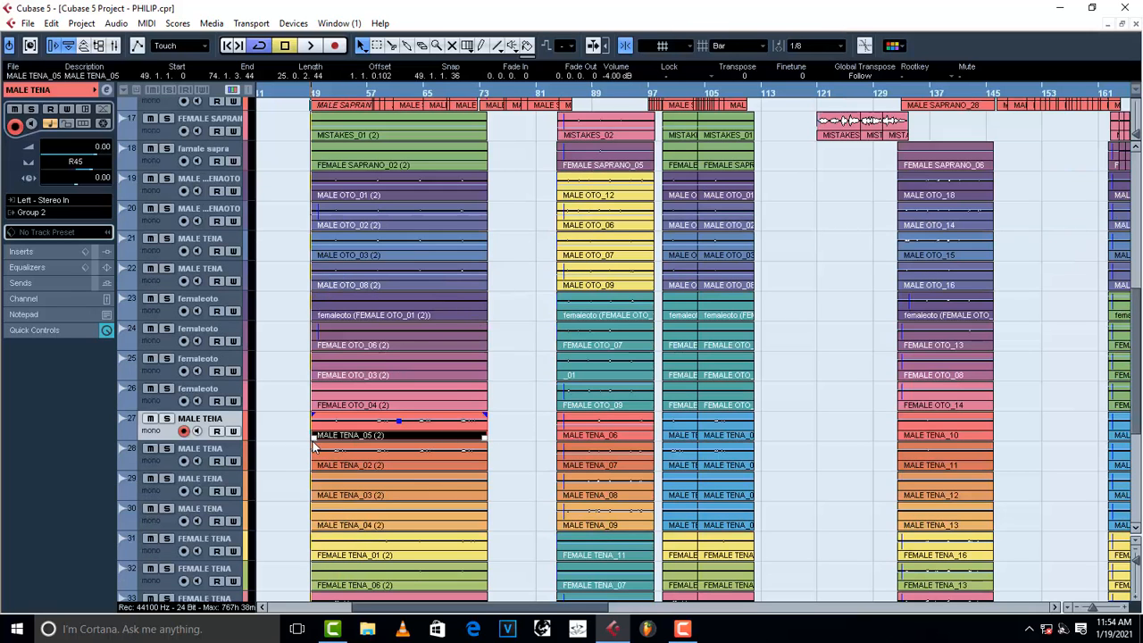
{"action": "left_click", "coordinate": [162, 461]}
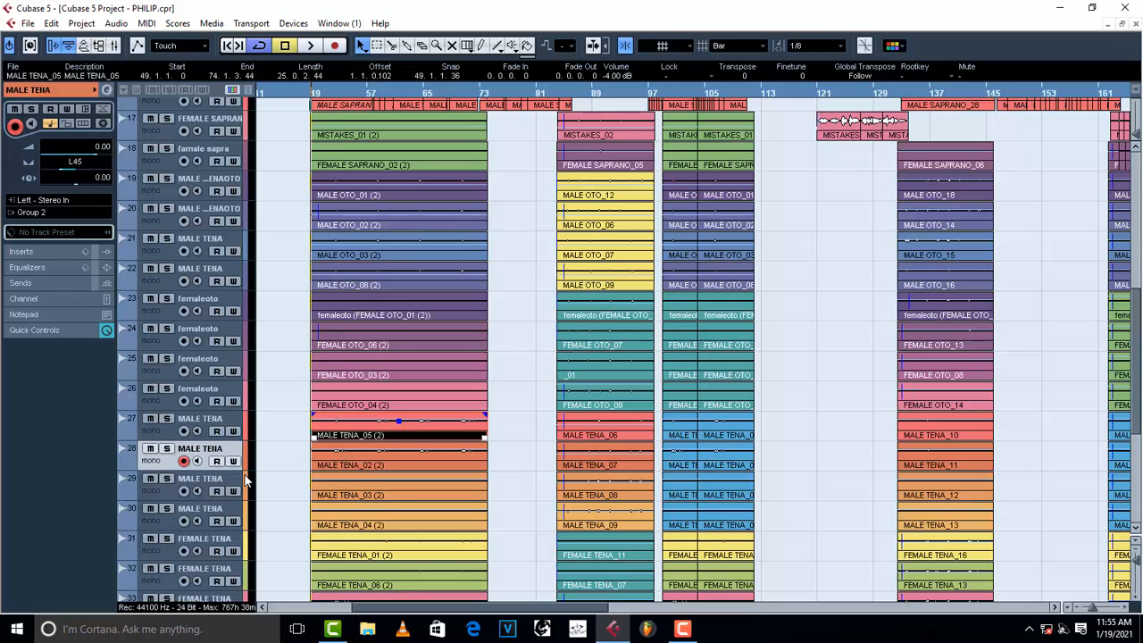
Solo MALE SAPRANO and track 18 (famale sapra) while playing, then stop playback
{"action": "scroll", "coordinate": [312, 502], "scroll_direction": "down", "scroll_amount": 5}
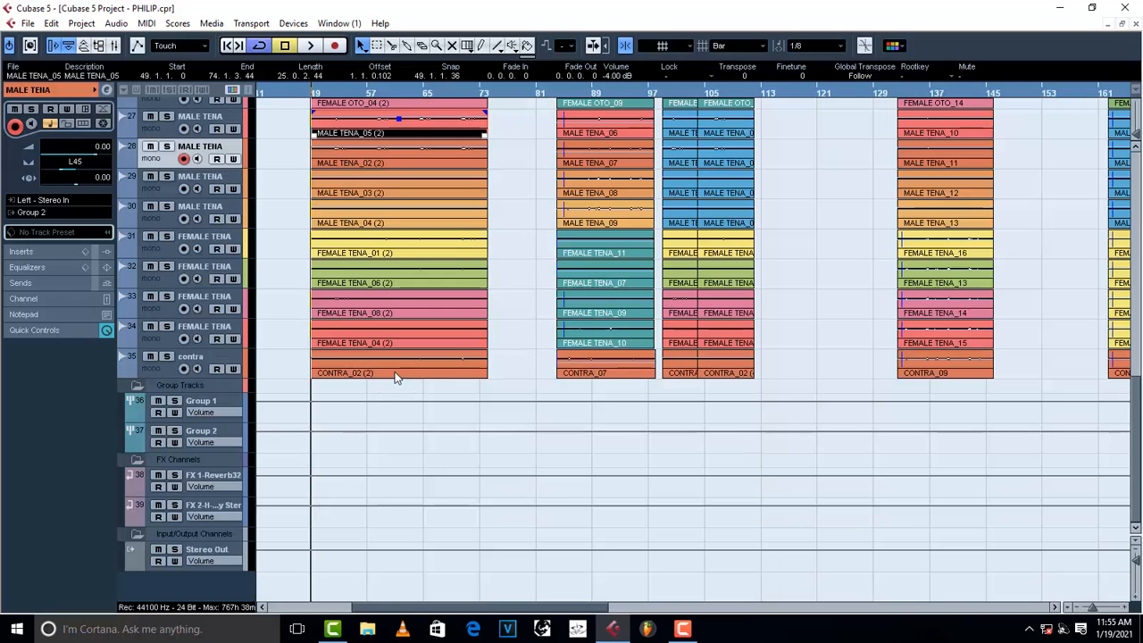
{"action": "scroll", "coordinate": [383, 355], "scroll_direction": "up", "scroll_amount": 4}
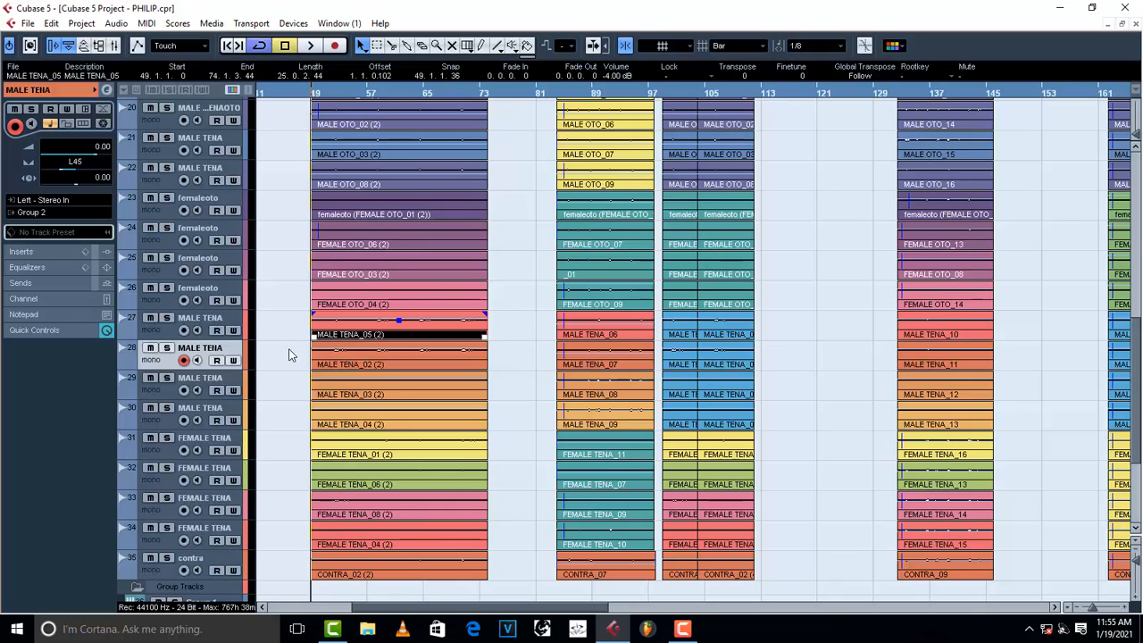
{"action": "scroll", "coordinate": [268, 357], "scroll_direction": "up", "scroll_amount": 5}
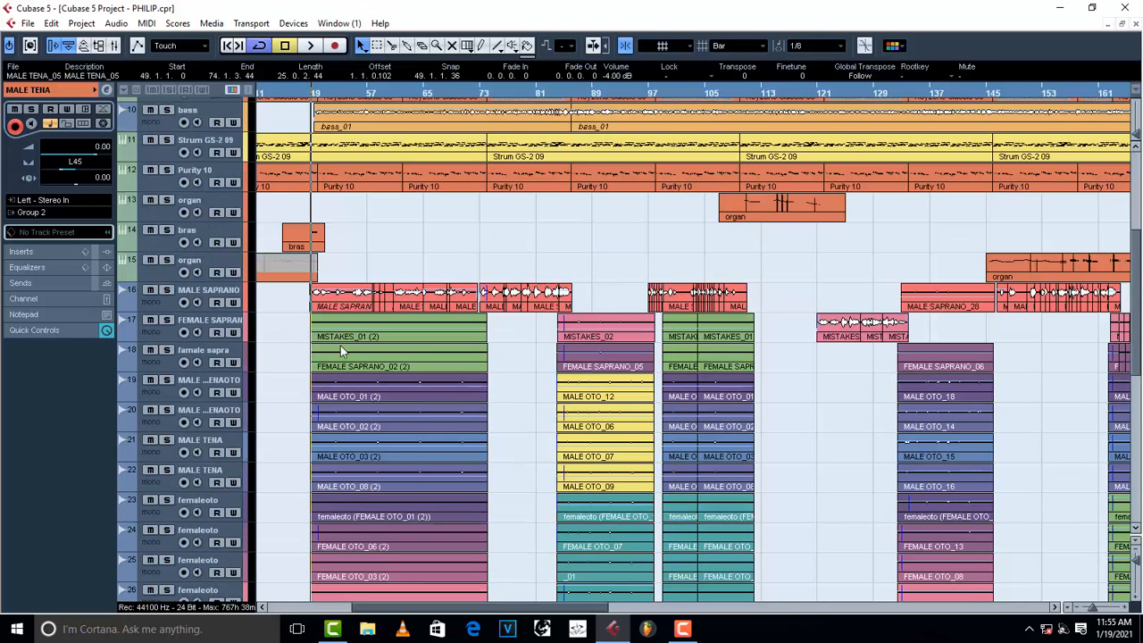
{"action": "left_click", "coordinate": [167, 290]}
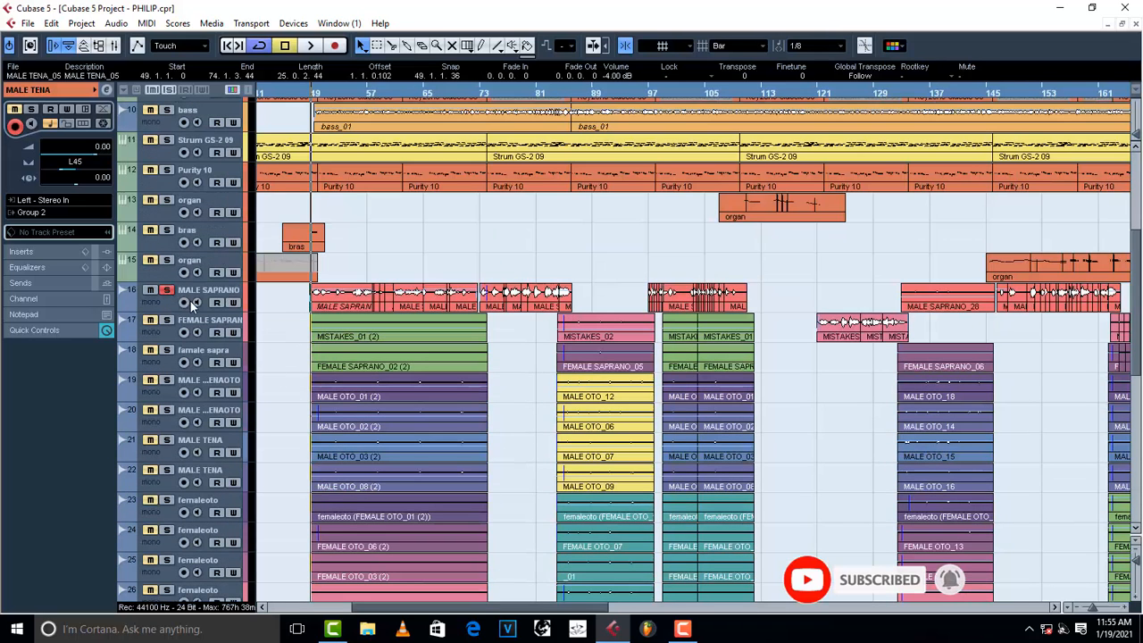
{"action": "key", "text": "space"}
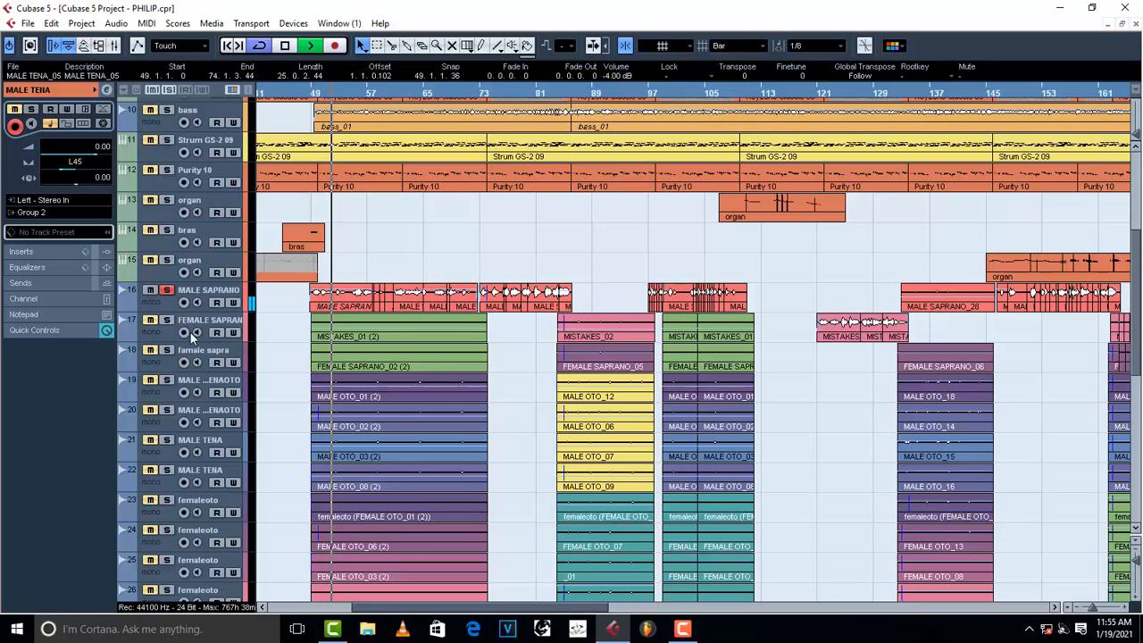
{"action": "left_click", "coordinate": [167, 319]}
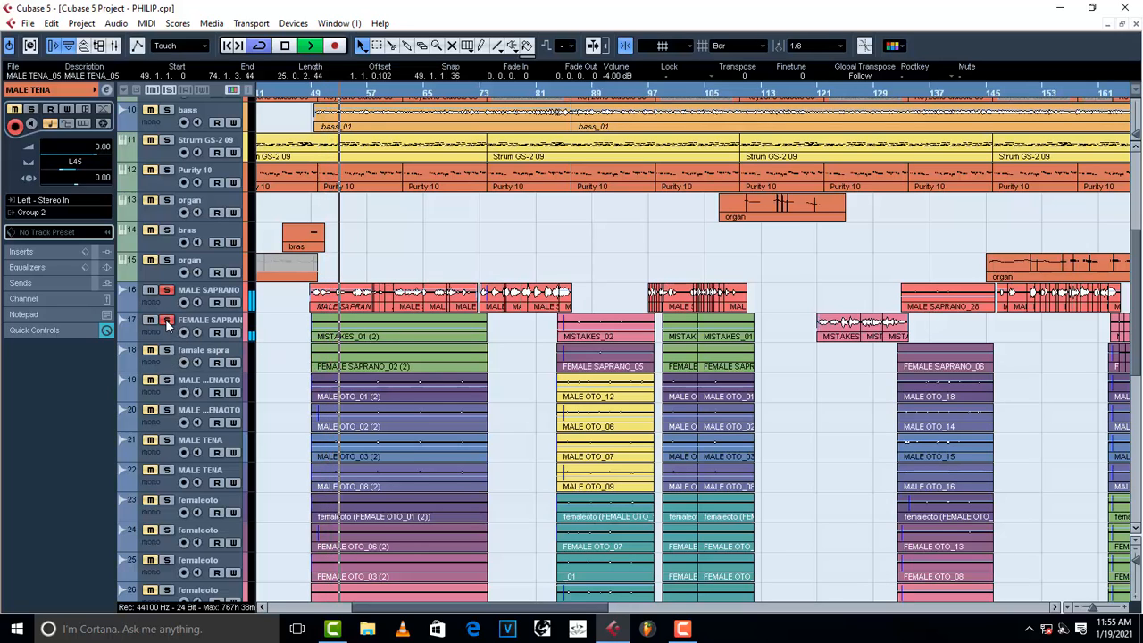
{"action": "left_click", "coordinate": [167, 319]}
{"action": "left_click", "coordinate": [167, 349]}
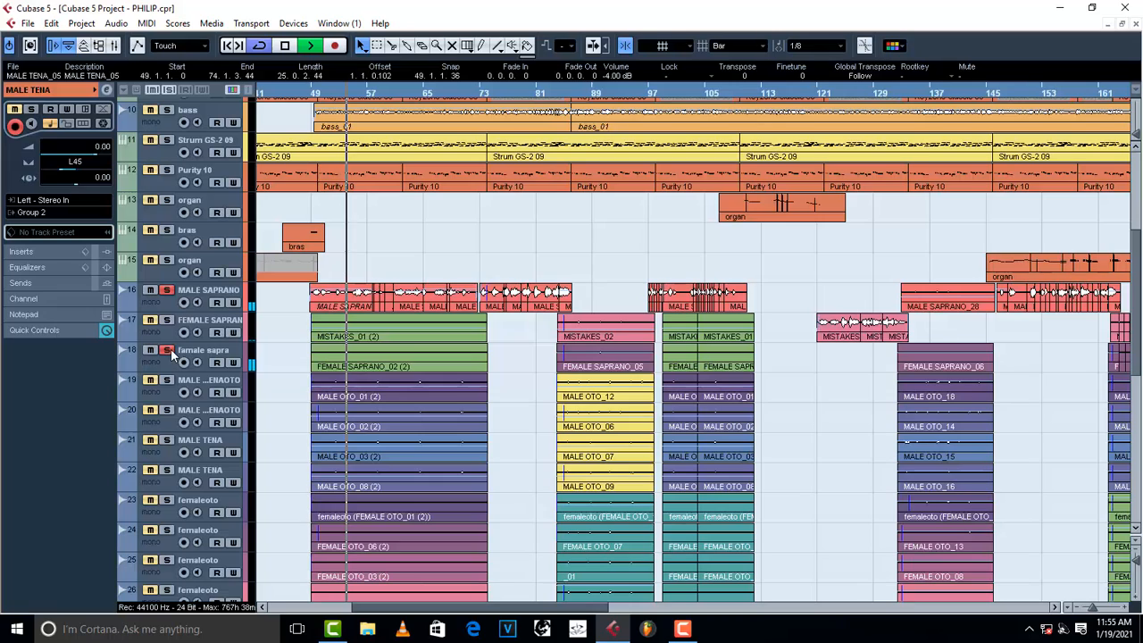
{"action": "key", "text": "space"}
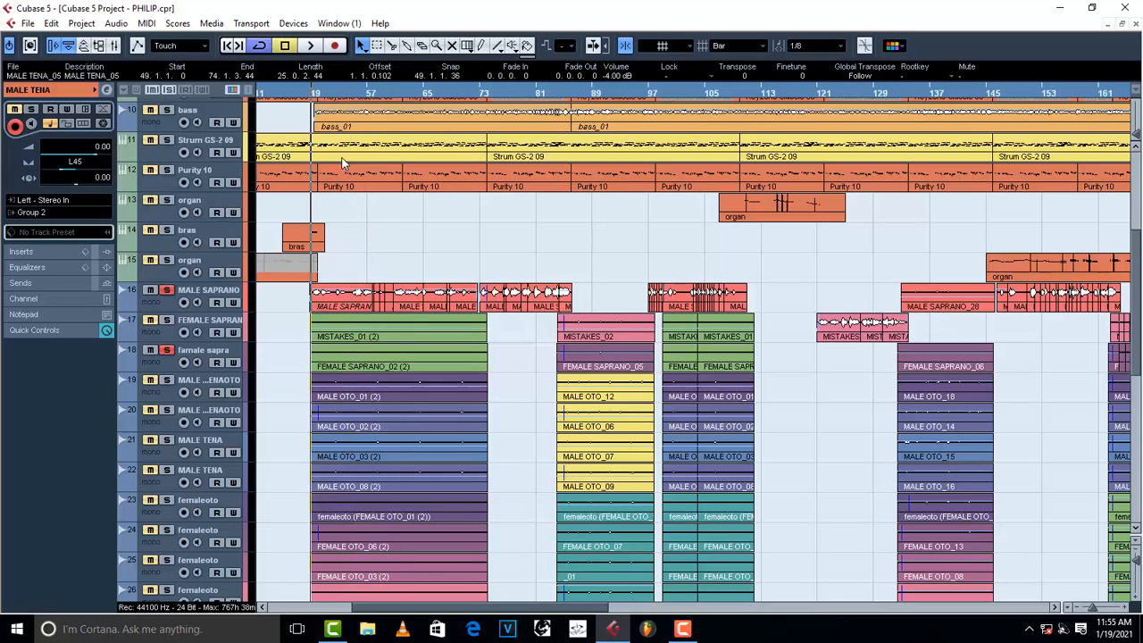
Solo track 19 and play from bar 57 with the MALE OTO_01 (2) clip selected
{"action": "left_click", "coordinate": [375, 362]}
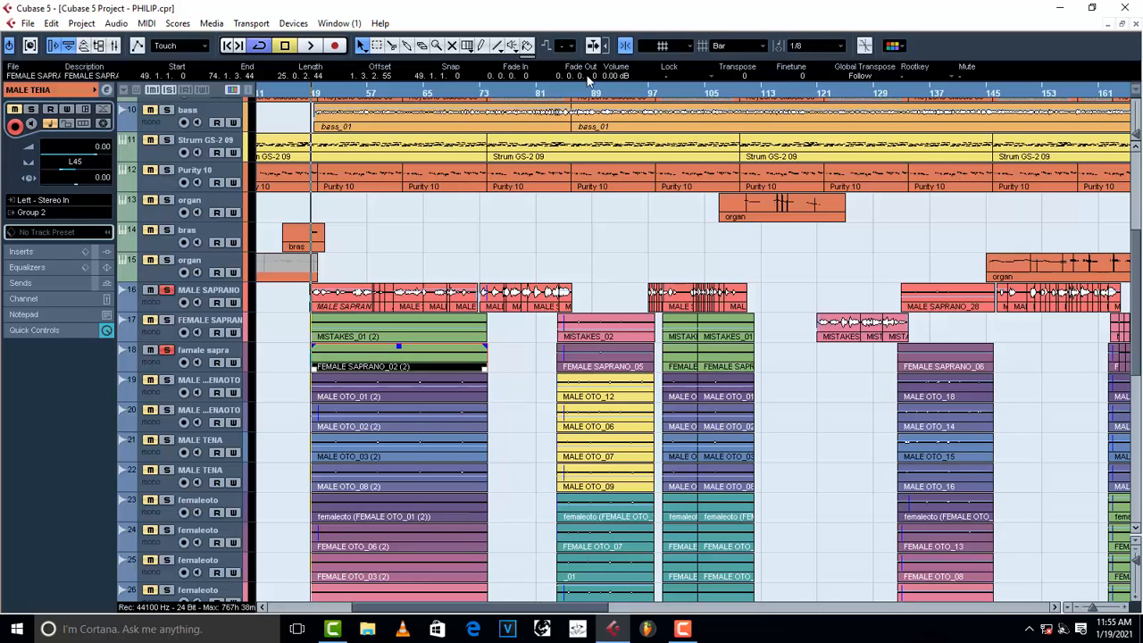
{"action": "left_click", "coordinate": [167, 380]}
{"action": "left_click", "coordinate": [361, 100]}
{"action": "key", "text": "space"}
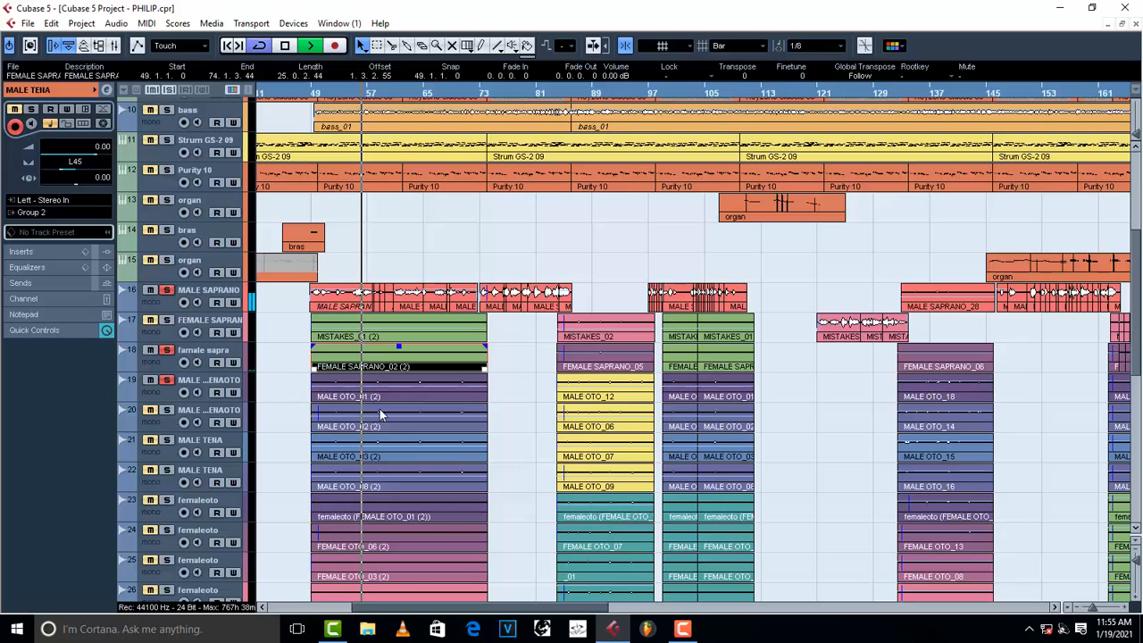
{"action": "left_click", "coordinate": [386, 397]}
{"action": "scroll", "coordinate": [631, 79], "scroll_direction": "up", "scroll_amount": 14}
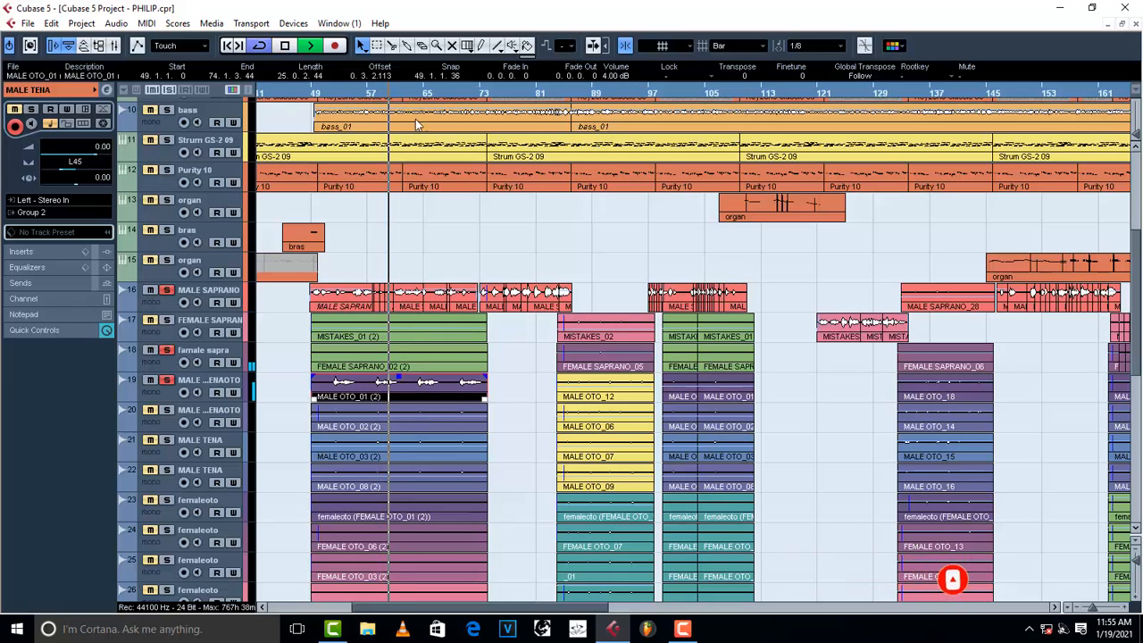
{"action": "key", "text": "space"}
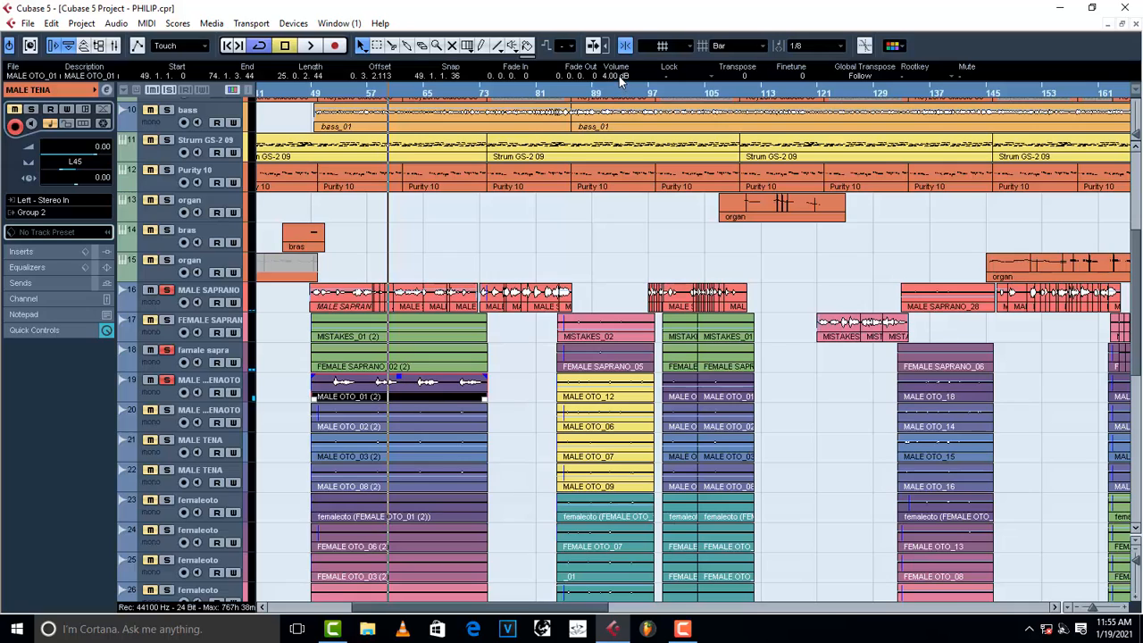
Lower MALE OTO_01 (2) to -10.00 dB, audition it, then select the famale sapra track
{"action": "scroll", "coordinate": [619, 76], "scroll_direction": "down", "scroll_amount": 3}
{"action": "scroll", "coordinate": [619, 76], "scroll_direction": "down", "scroll_amount": 1}
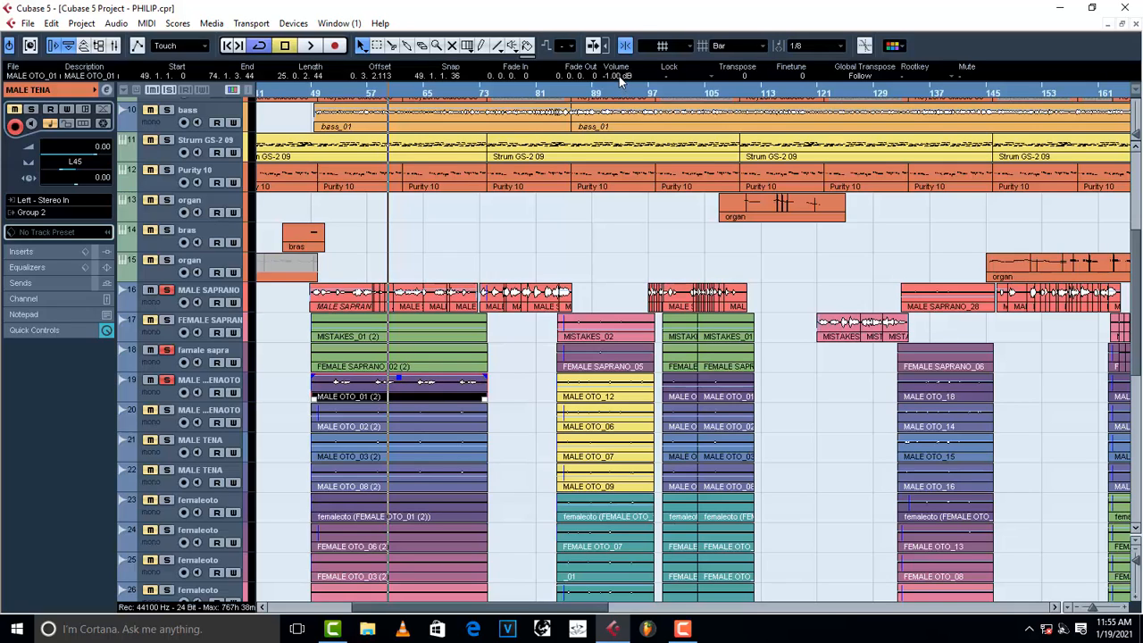
{"action": "scroll", "coordinate": [619, 75], "scroll_direction": "down", "scroll_amount": 5}
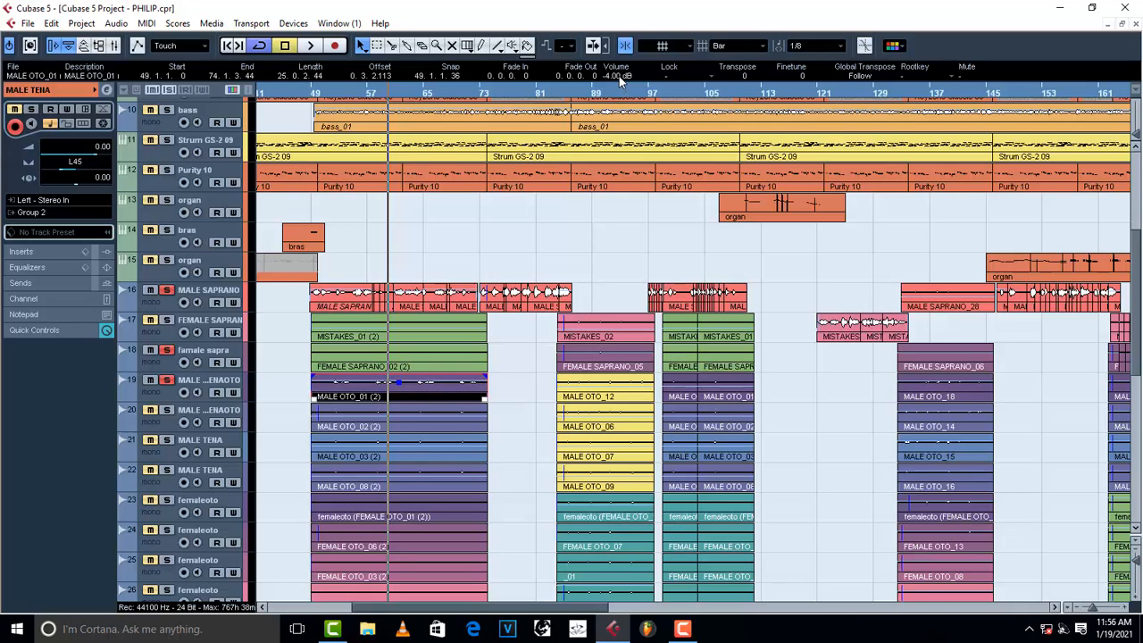
{"action": "key", "text": "space"}
{"action": "scroll", "coordinate": [619, 76], "scroll_direction": "down", "scroll_amount": 1}
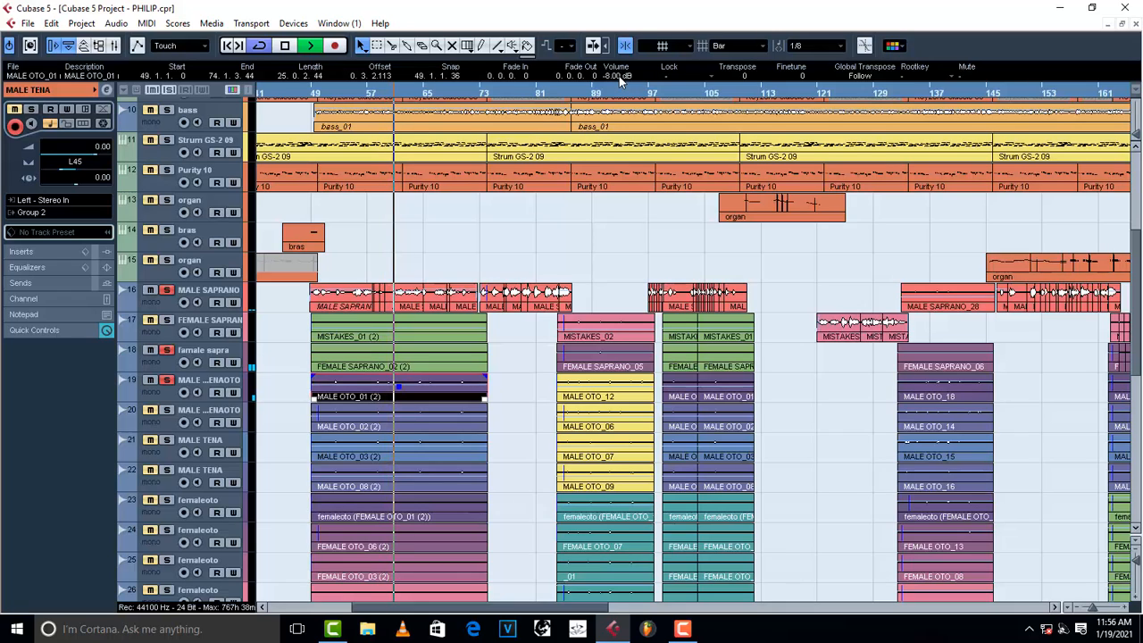
{"action": "key", "text": "space"}
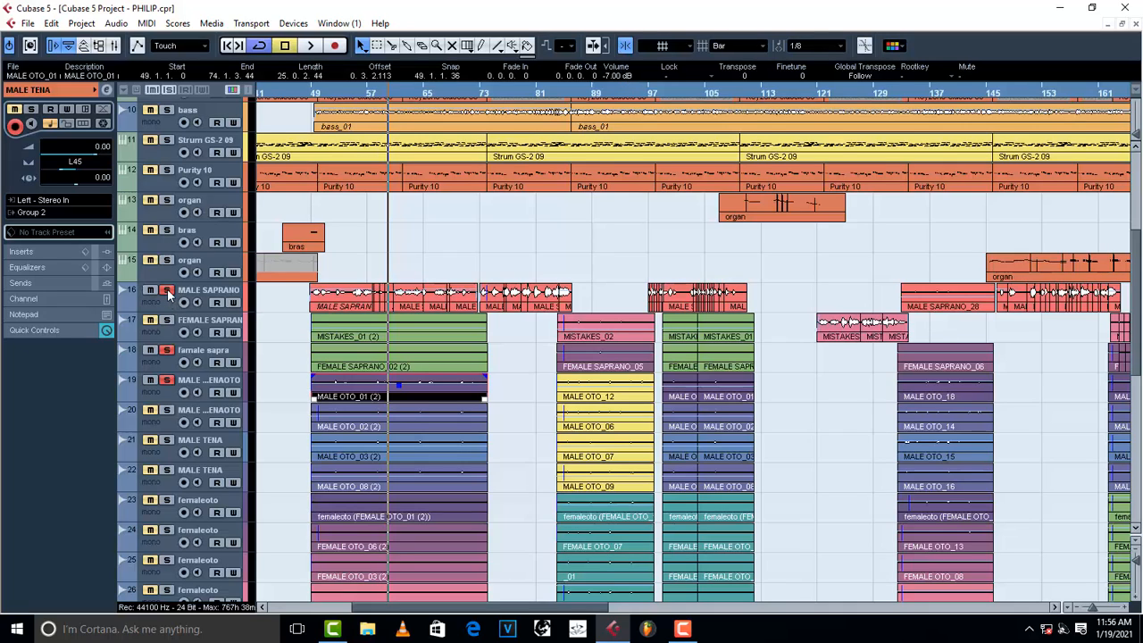
{"action": "scroll", "coordinate": [624, 82], "scroll_direction": "down", "scroll_amount": 2}
{"action": "scroll", "coordinate": [624, 82], "scroll_direction": "down", "scroll_amount": 1}
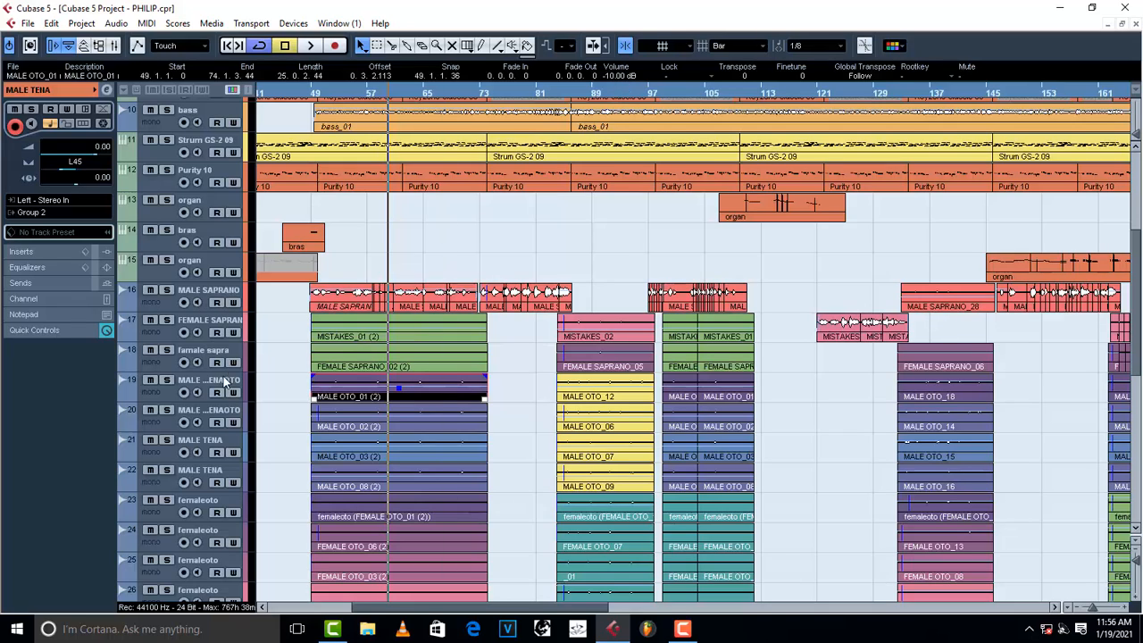
{"action": "left_click", "coordinate": [170, 370]}
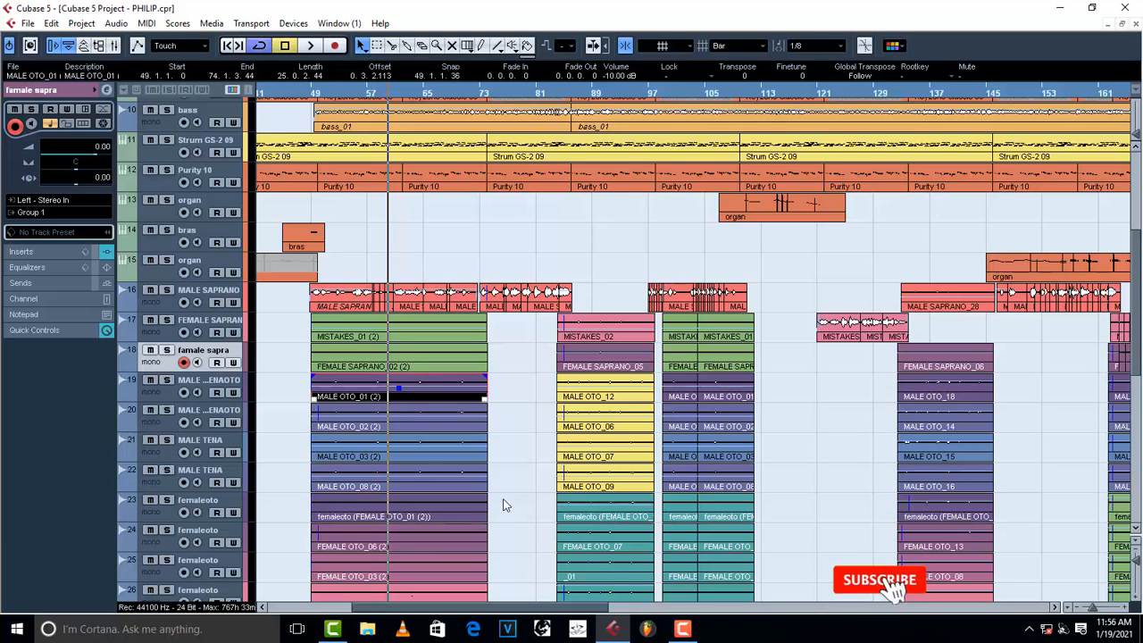
{"action": "scroll", "coordinate": [407, 346], "scroll_direction": "down", "scroll_amount": 5}
Open Group 2's REQ 6 and boost band 6 to 4.5 at 15085 Hz
{"action": "scroll", "coordinate": [406, 346], "scroll_direction": "down", "scroll_amount": 7}
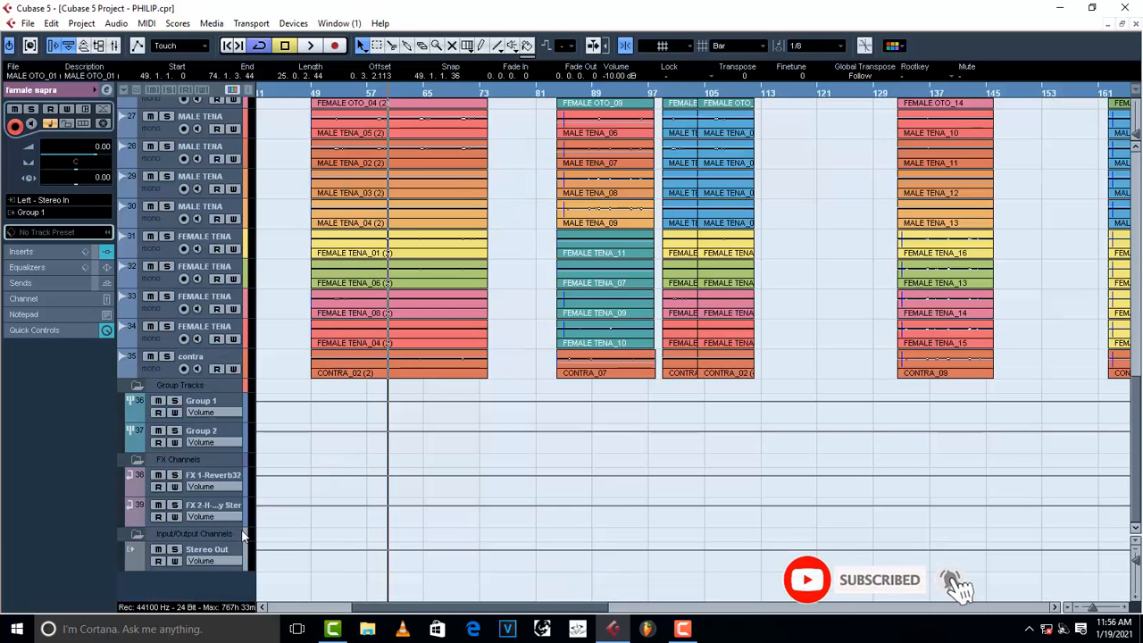
{"action": "left_click", "coordinate": [209, 436]}
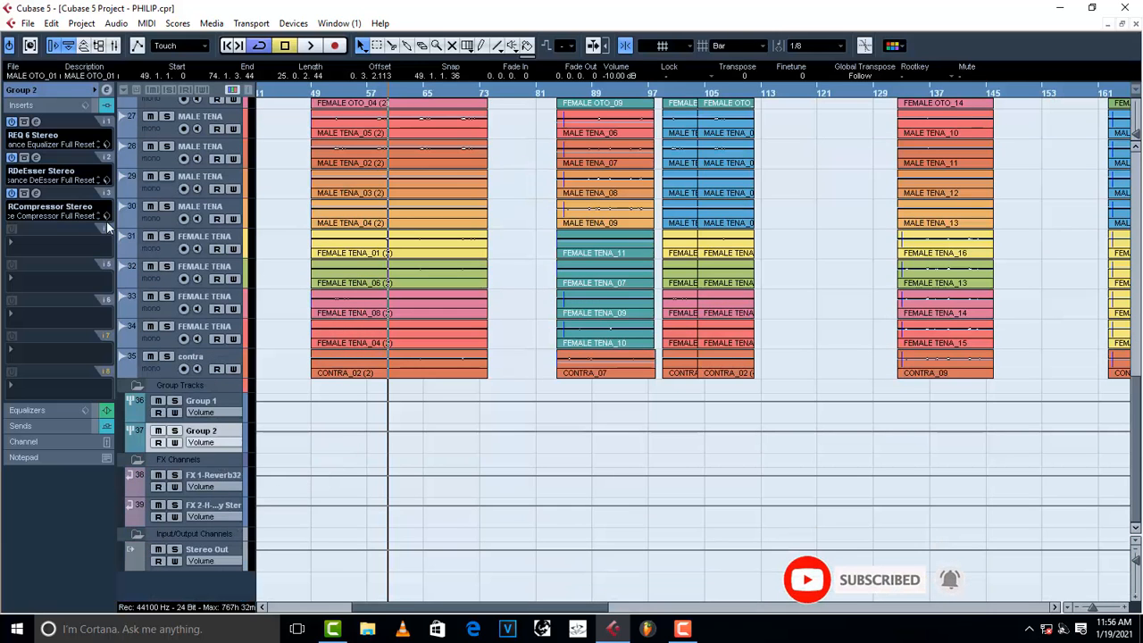
{"action": "left_click", "coordinate": [37, 122]}
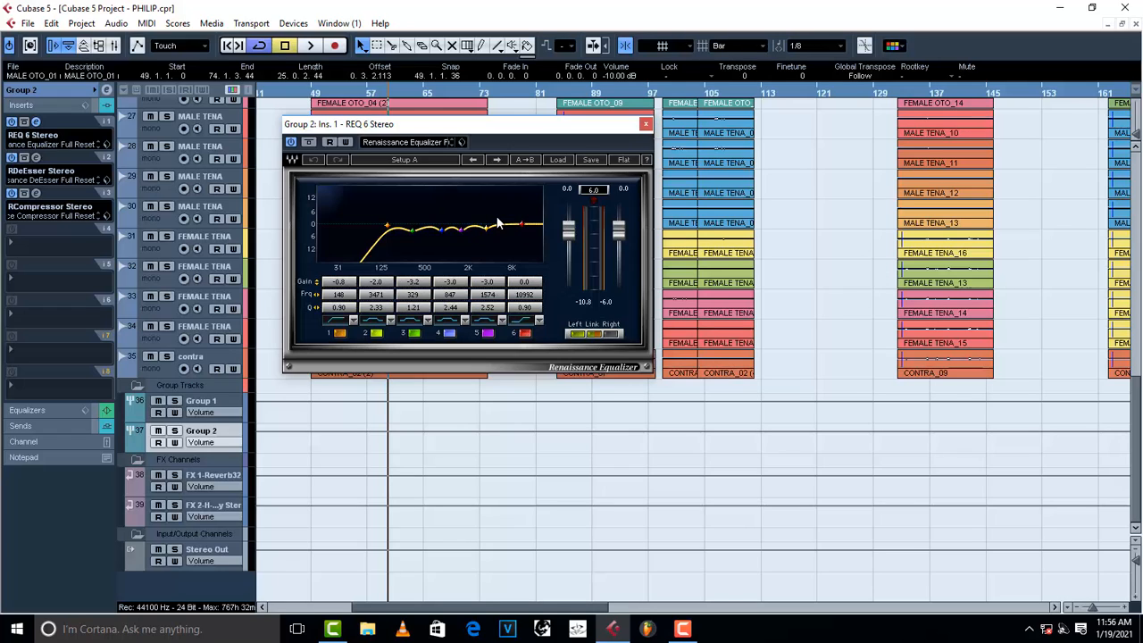
{"action": "mouse_move", "coordinate": [521, 223]}
{"action": "left_mouse_down"}
{"action": "mouse_move", "coordinate": [516, 207]}
{"action": "mouse_move", "coordinate": [534, 214]}
{"action": "left_mouse_up"}
Compare Group 2 with REQ 6 bypassed and active during playback, leaving the EQ on
{"action": "left_click", "coordinate": [291, 144]}
{"action": "key", "text": "space"}
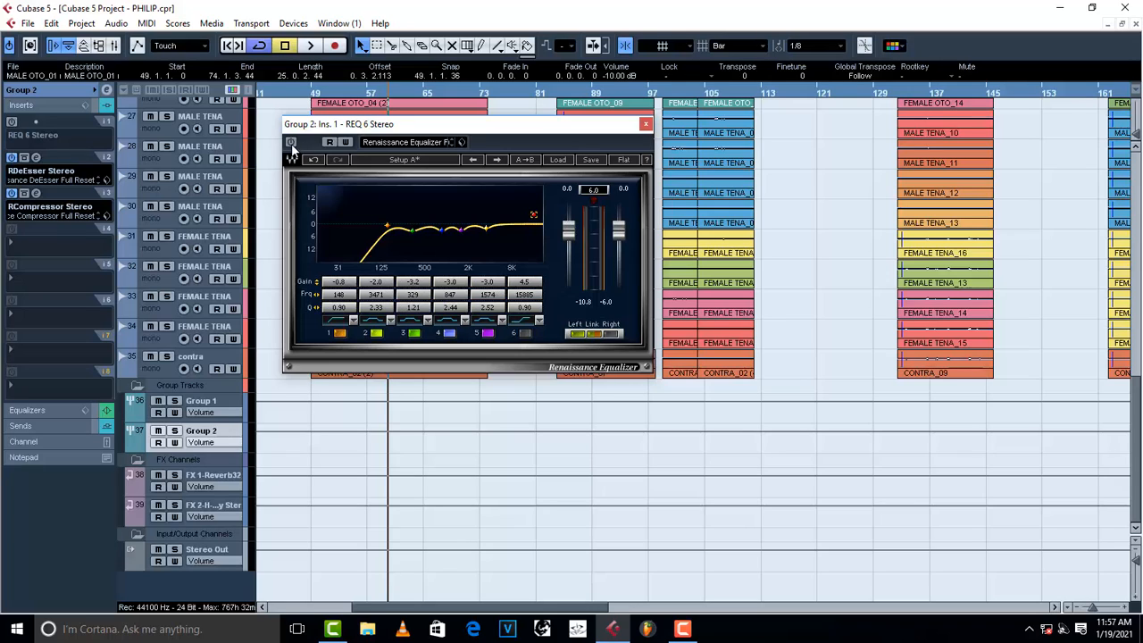
{"action": "left_click", "coordinate": [290, 143]}
{"action": "key", "text": "space"}
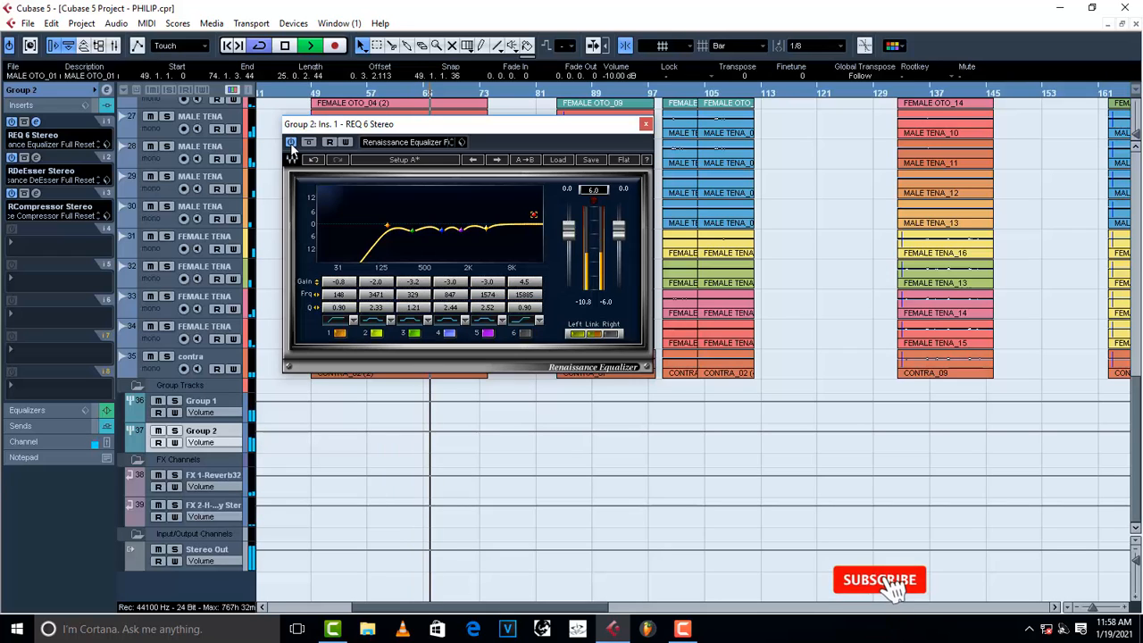
{"action": "key", "text": "space"}
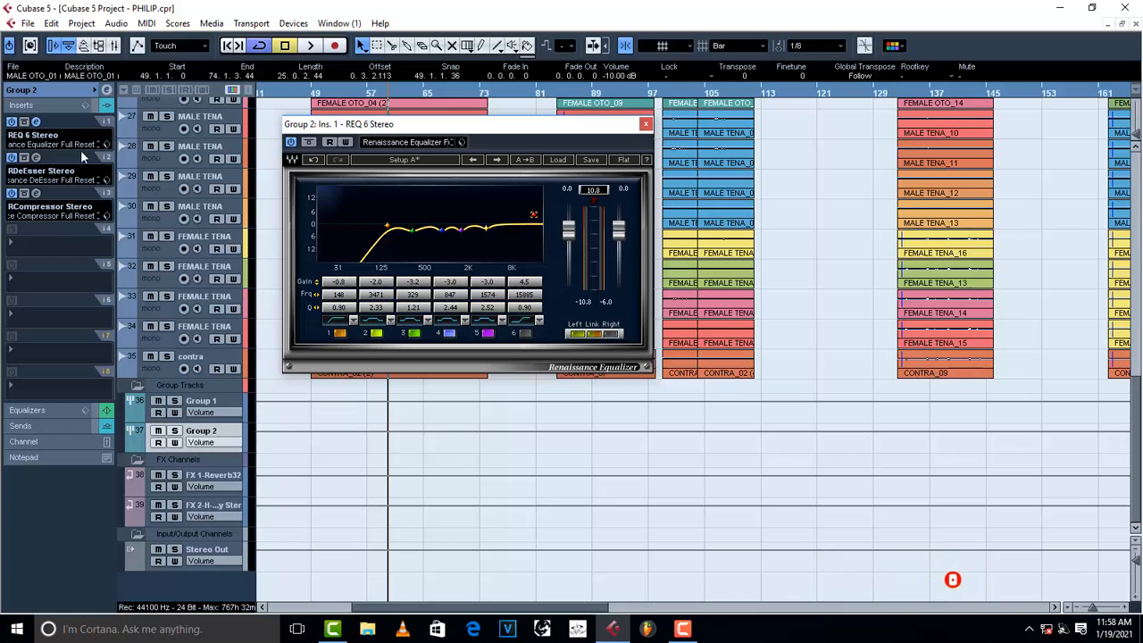
Open Group 2's RDeEsser and keep its Male DeEss Narrow preset
{"action": "left_click", "coordinate": [37, 155]}
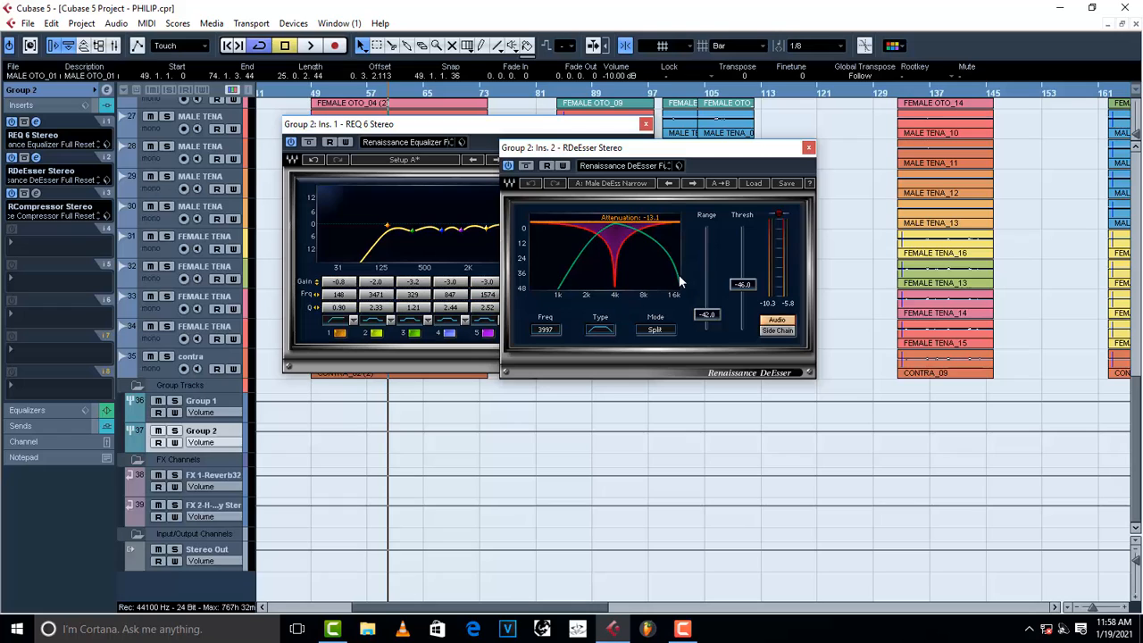
{"action": "left_click", "coordinate": [753, 183]}
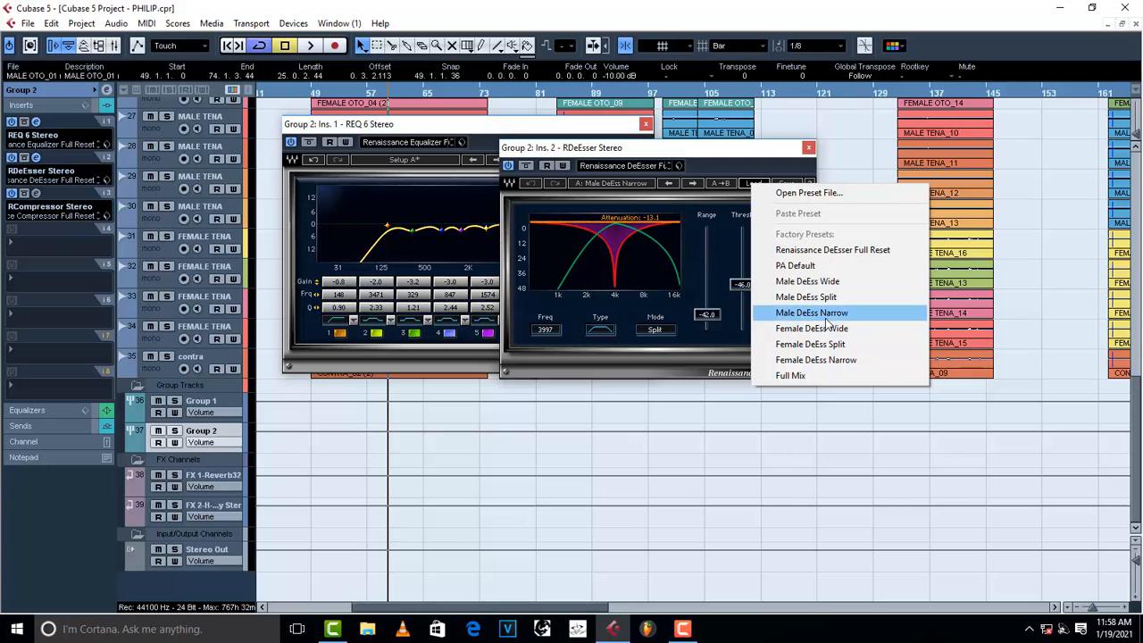
{"action": "left_click", "coordinate": [625, 305]}
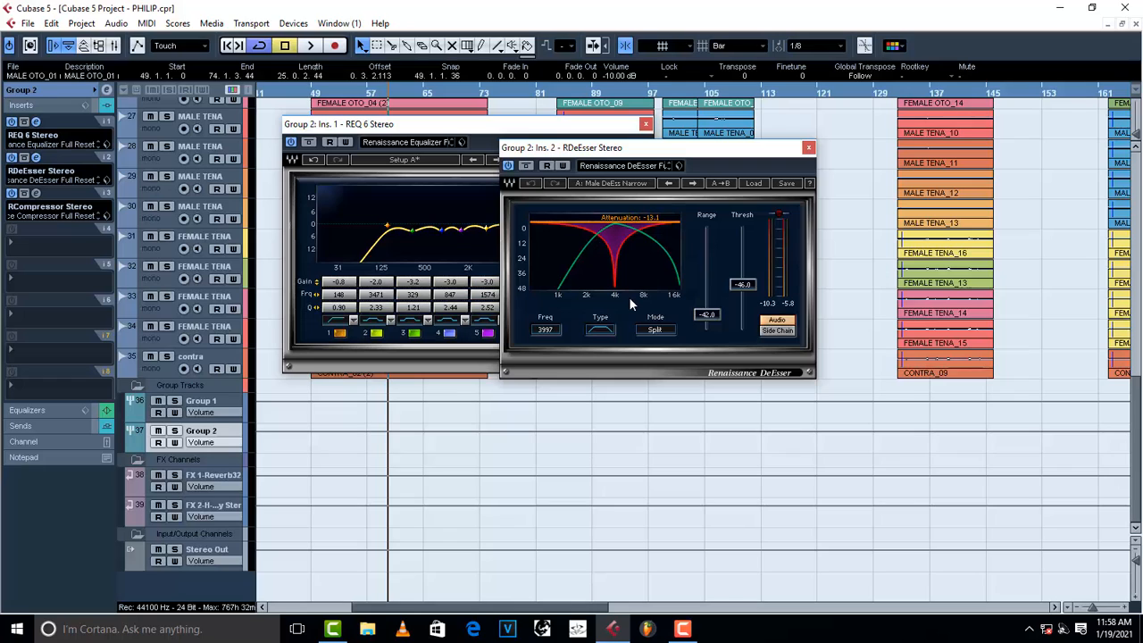
Compare the de-esser bypassed and active during playback, then close its window
{"action": "left_click", "coordinate": [508, 166]}
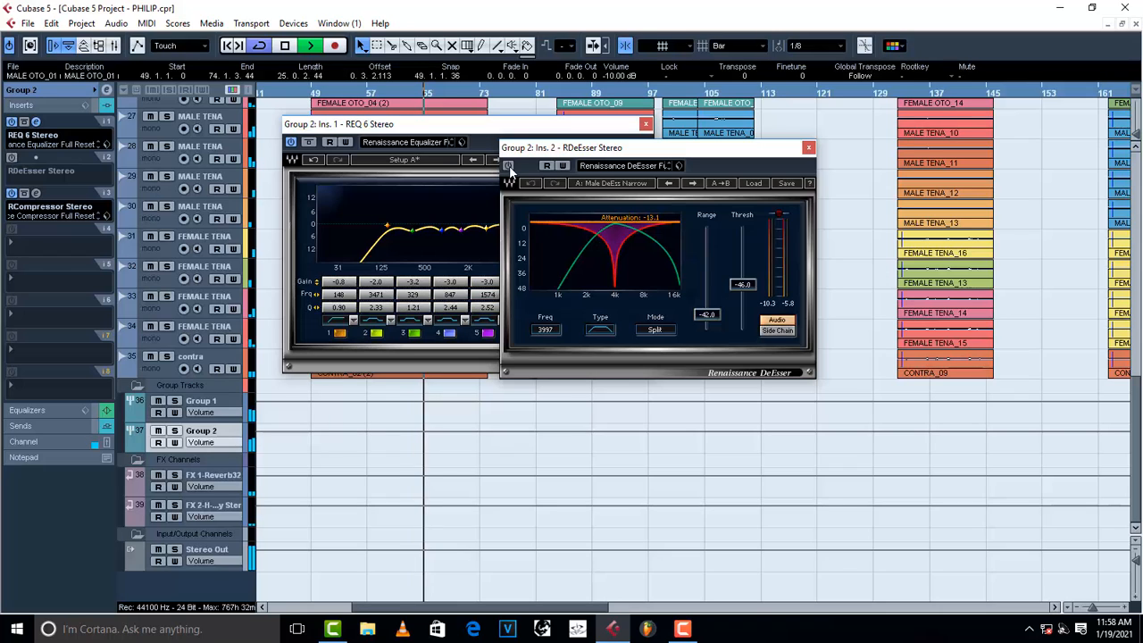
{"action": "key", "text": "space"}
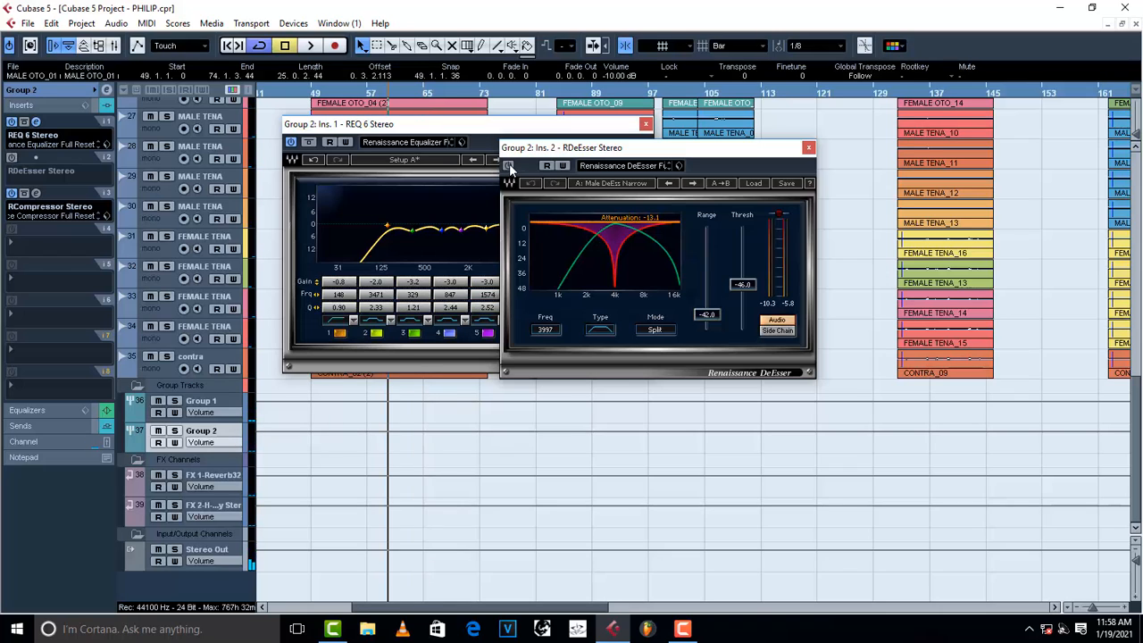
{"action": "left_click", "coordinate": [508, 167]}
{"action": "key", "text": "space"}
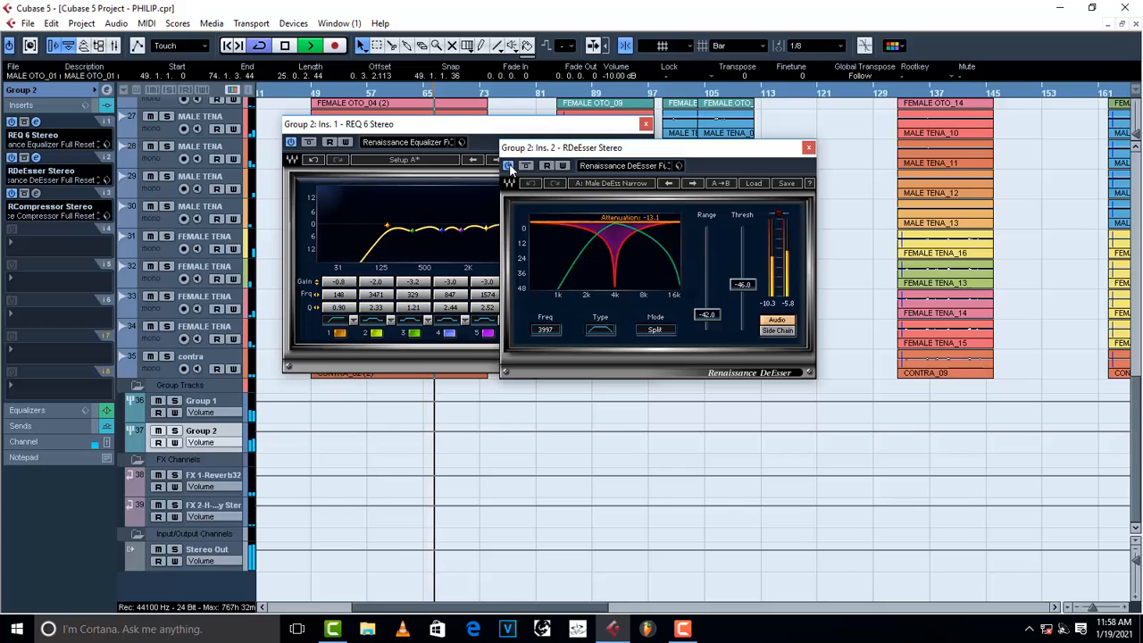
{"action": "key", "text": "space"}
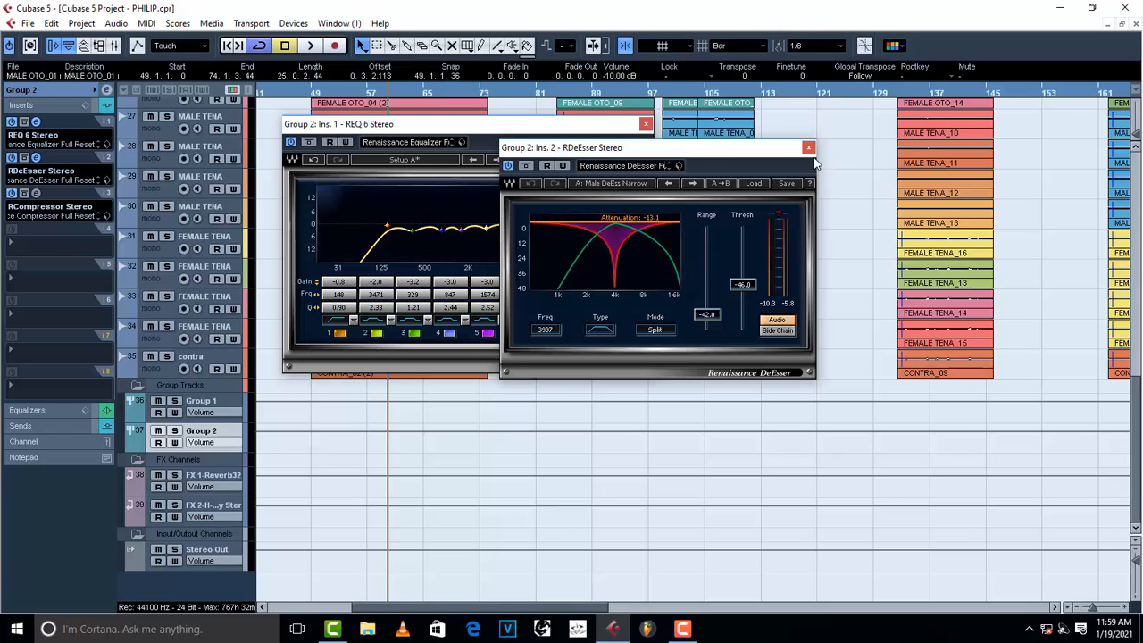
{"action": "left_click", "coordinate": [809, 149]}
{"action": "left_click", "coordinate": [646, 125]}
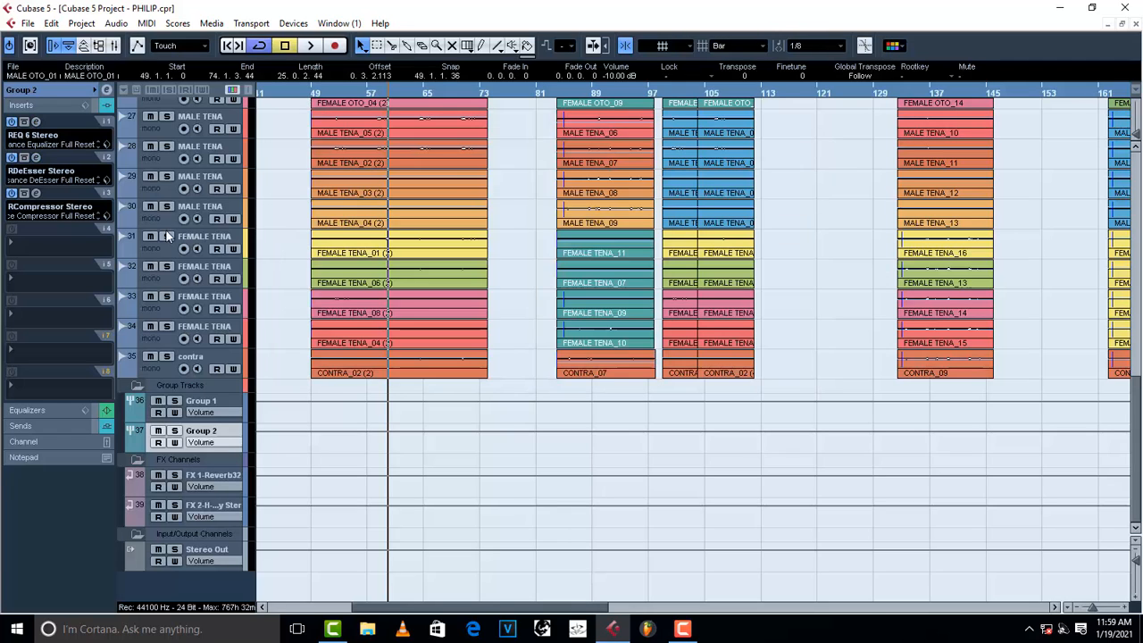
{"action": "left_click", "coordinate": [36, 193]}
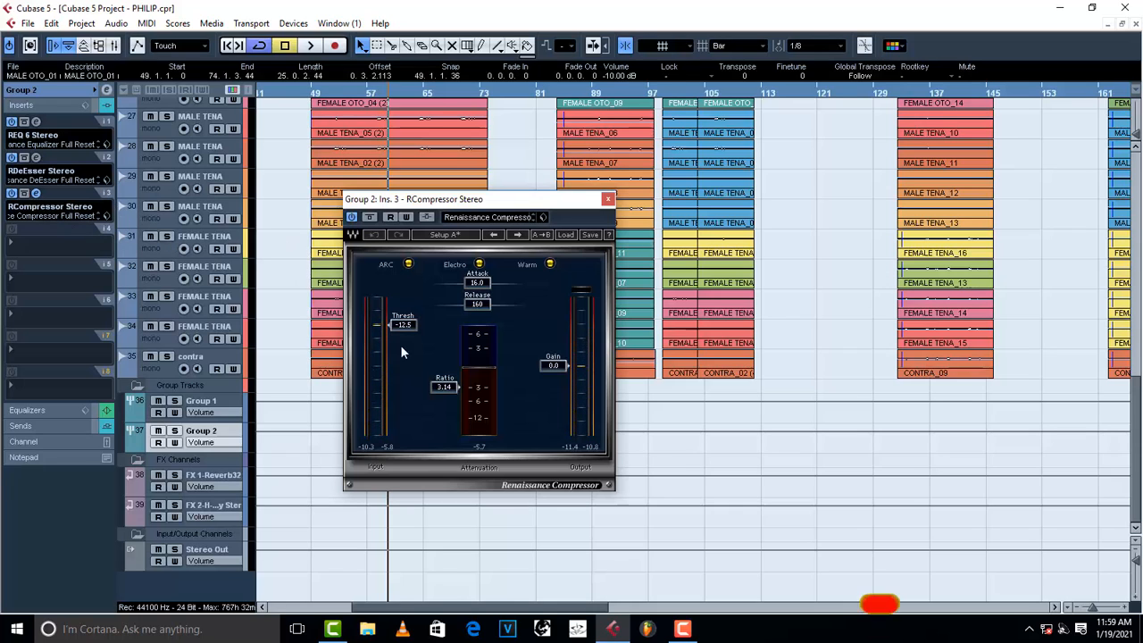
{"action": "left_click", "coordinate": [352, 219]}
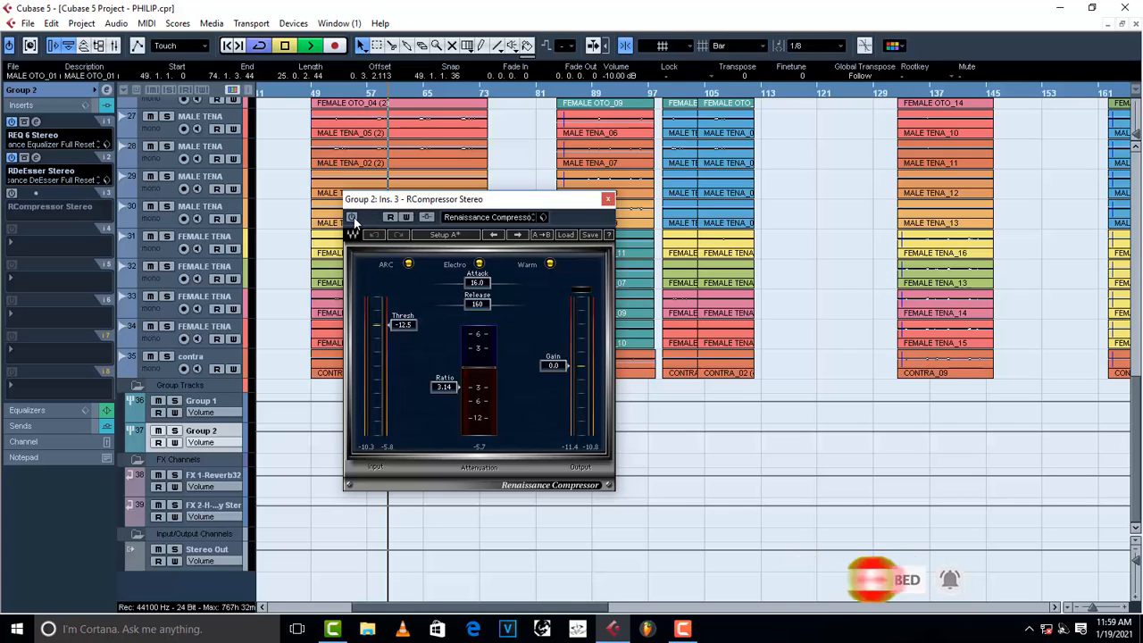
{"action": "key", "text": "space"}
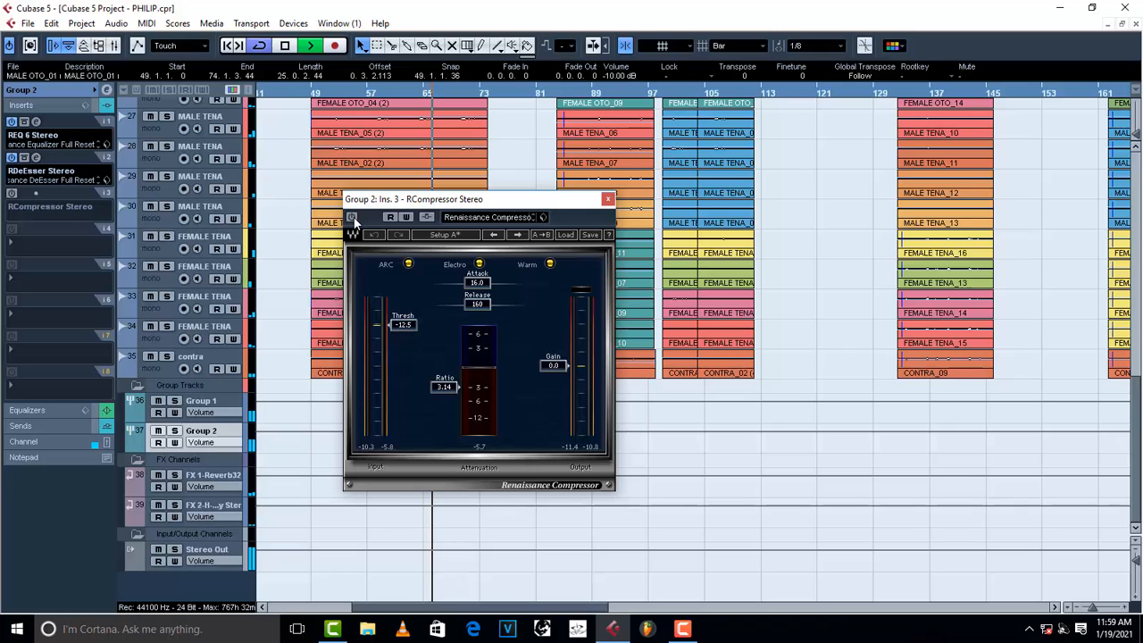
{"action": "key", "text": "space"}
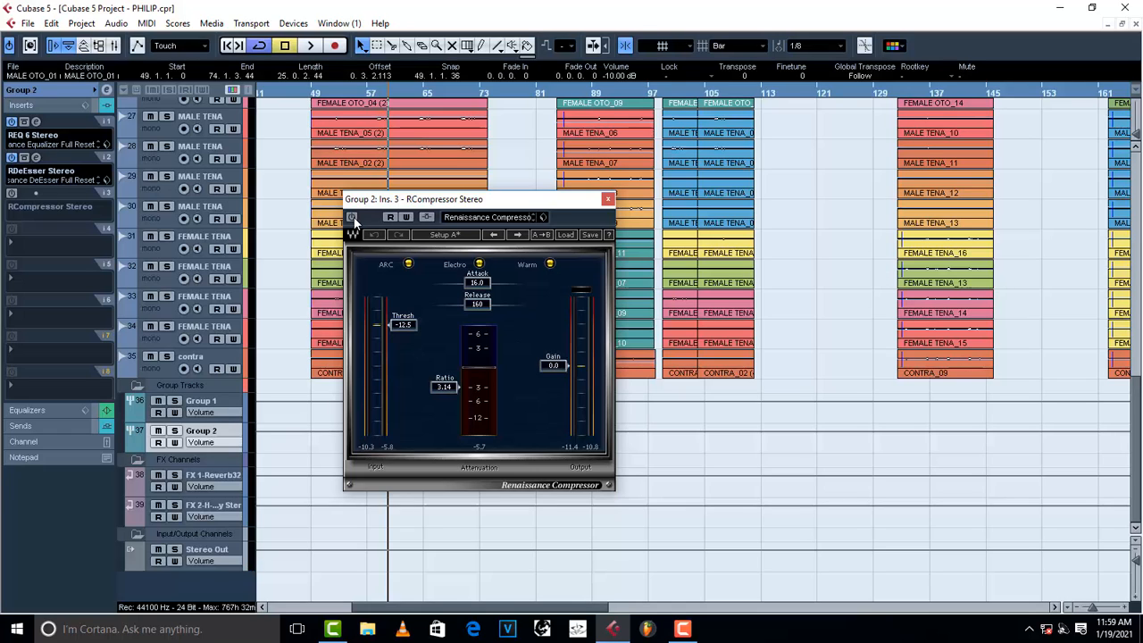
{"action": "left_click", "coordinate": [351, 218]}
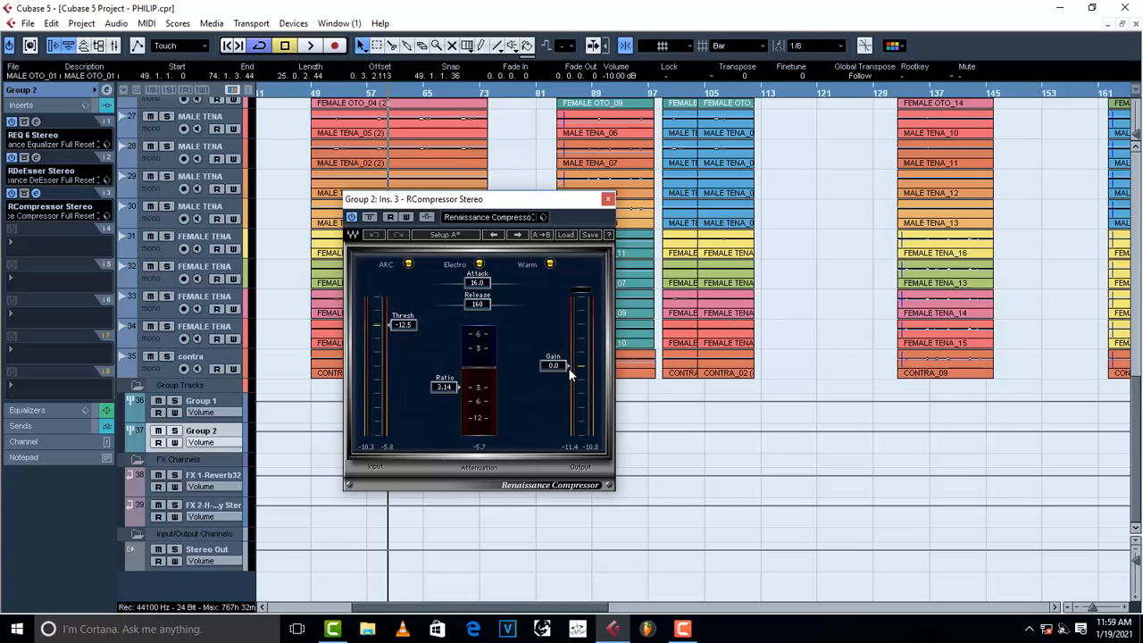
{"action": "key", "text": "space"}
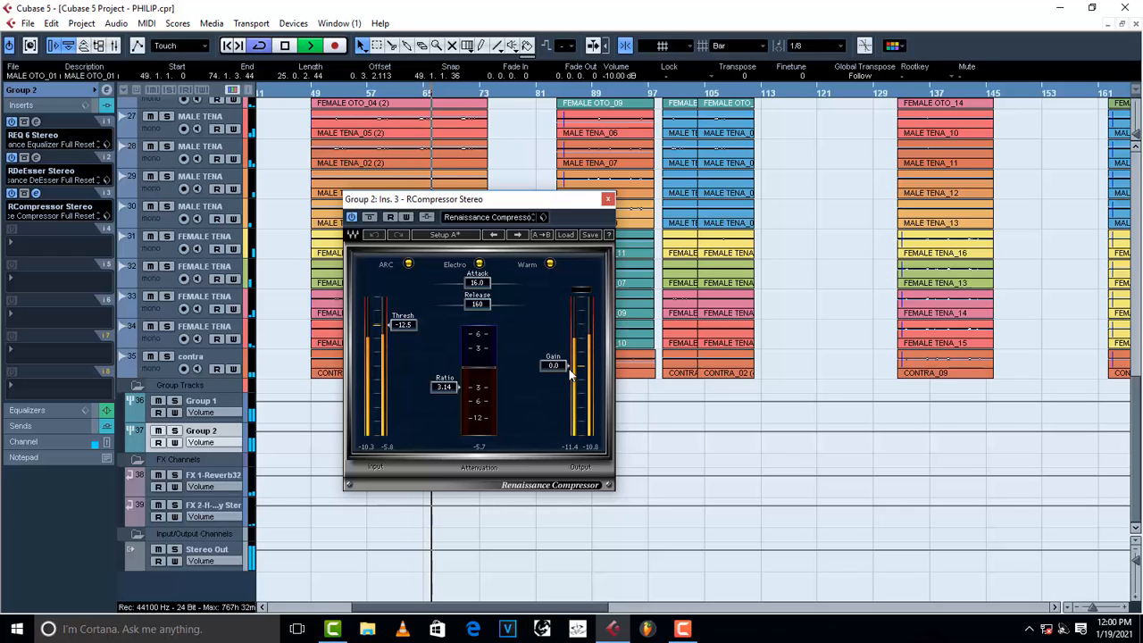
{"action": "key", "text": "space"}
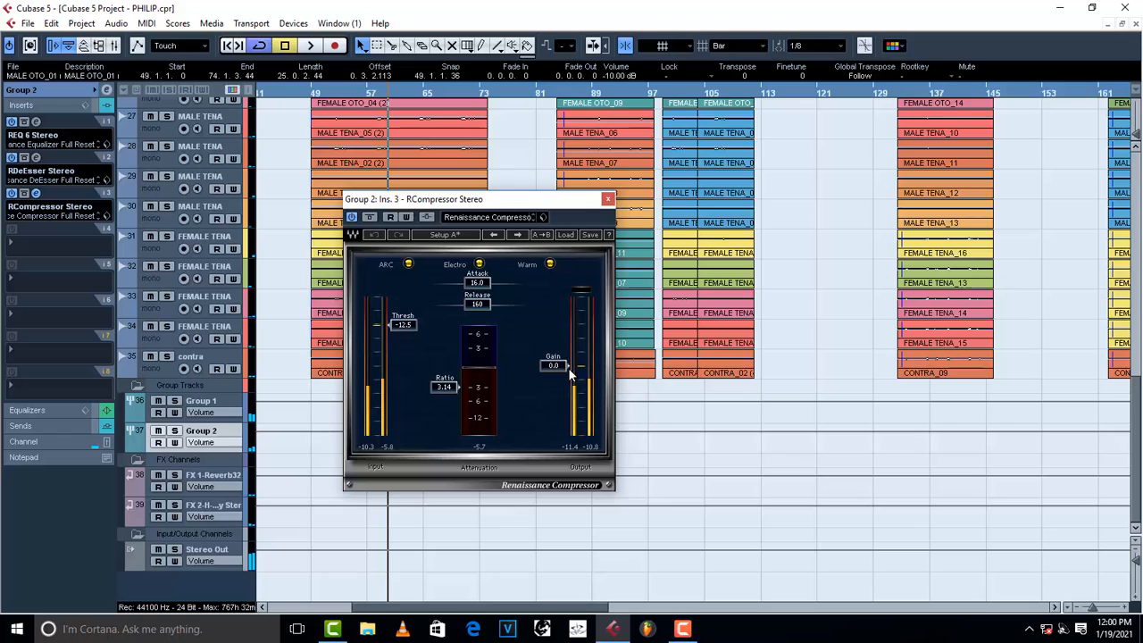
{"action": "left_click", "coordinate": [607, 199]}
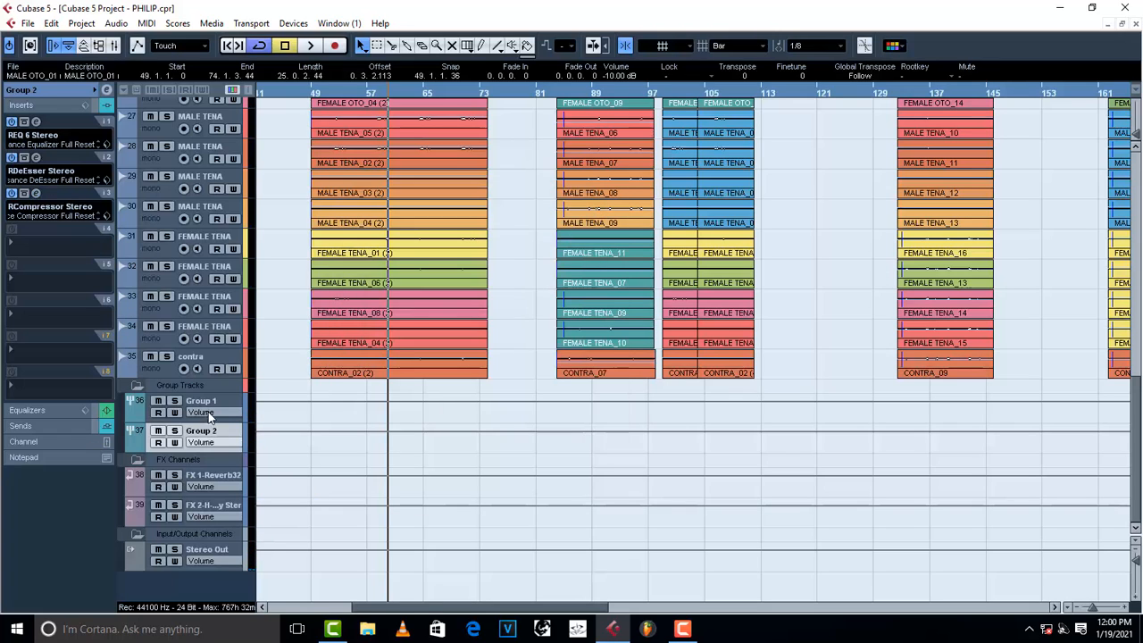
Select the MALE SAPRANO track and show its inserts, with RVox Stereo in slot 1
{"action": "left_click", "coordinate": [34, 250]}
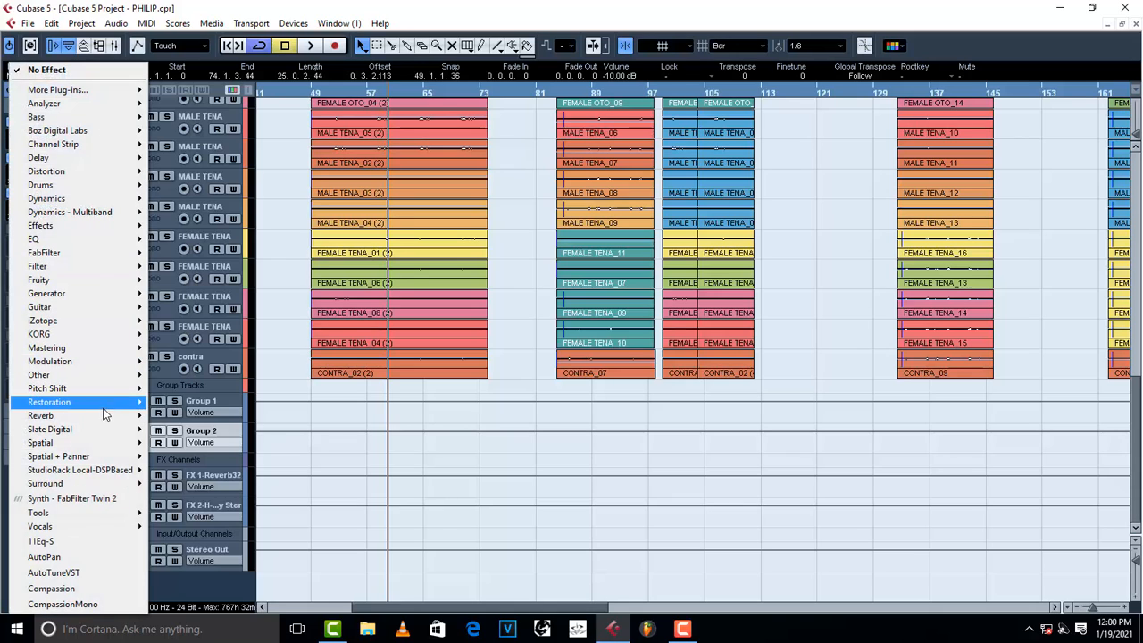
{"action": "mouse_move", "coordinate": [97, 407]}
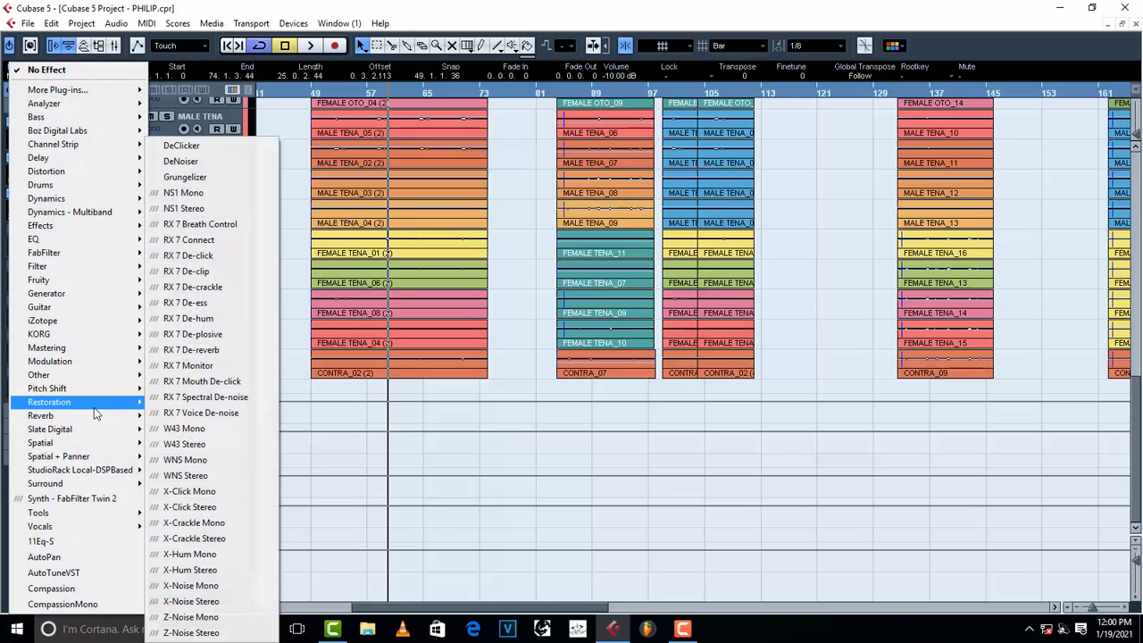
{"action": "left_click", "coordinate": [334, 388]}
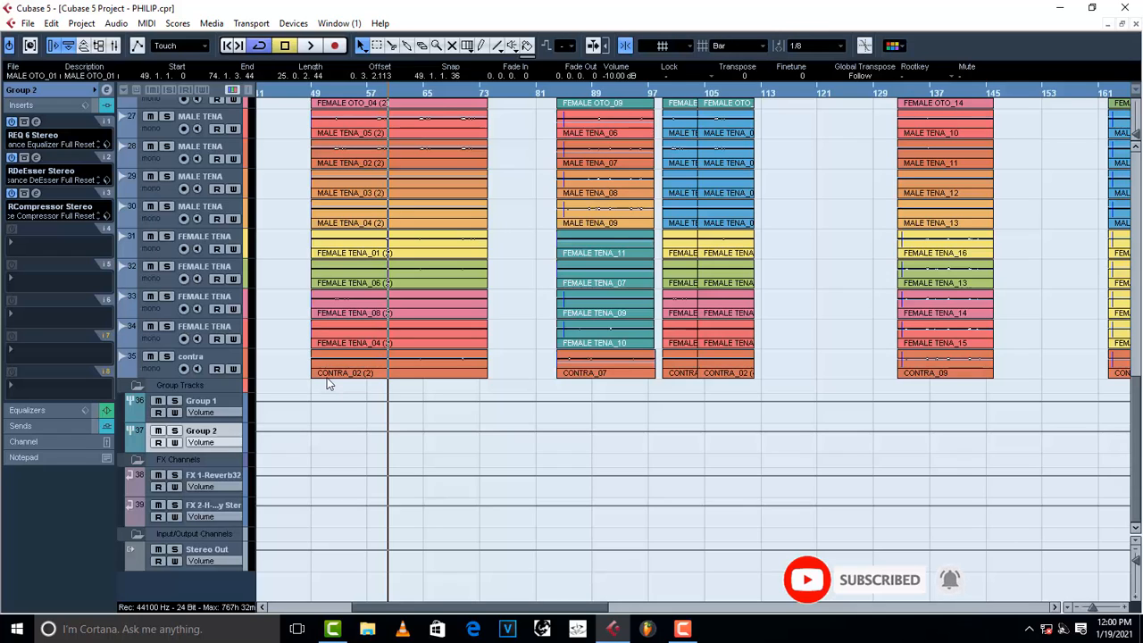
{"action": "scroll", "coordinate": [327, 384], "scroll_direction": "up", "scroll_amount": 10}
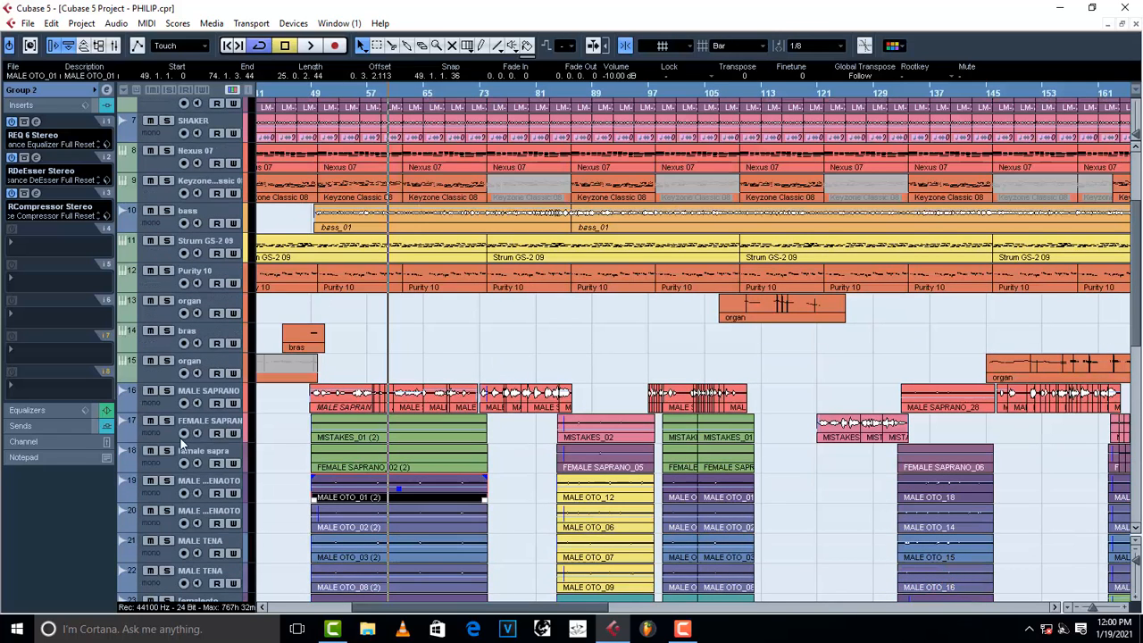
{"action": "left_click", "coordinate": [187, 398]}
{"action": "left_click", "coordinate": [506, 92]}
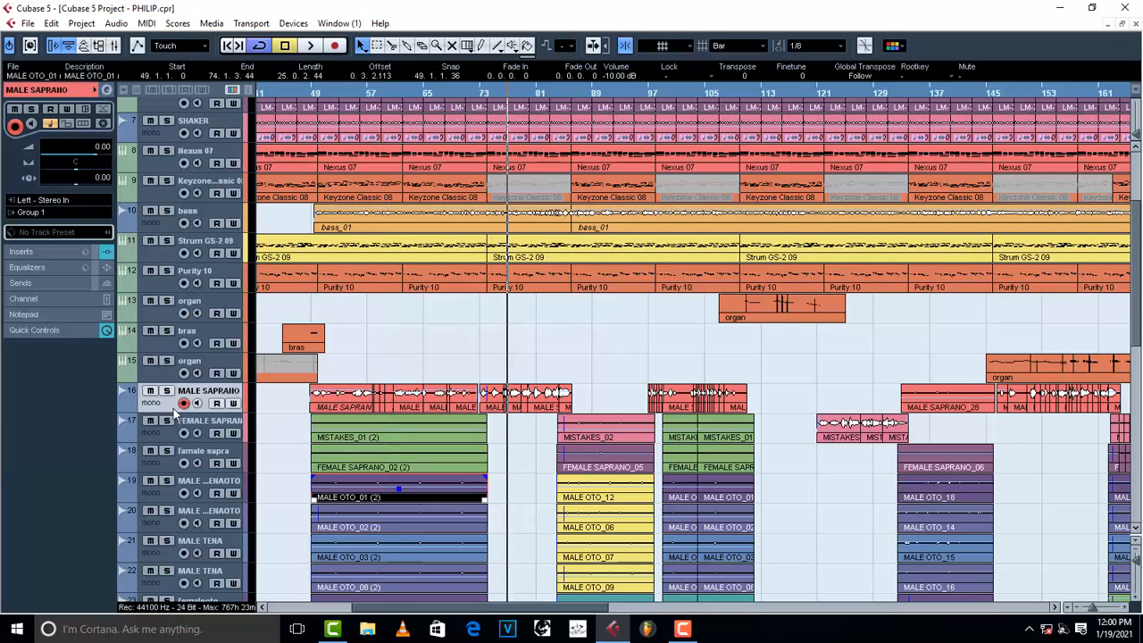
{"action": "left_click", "coordinate": [43, 252]}
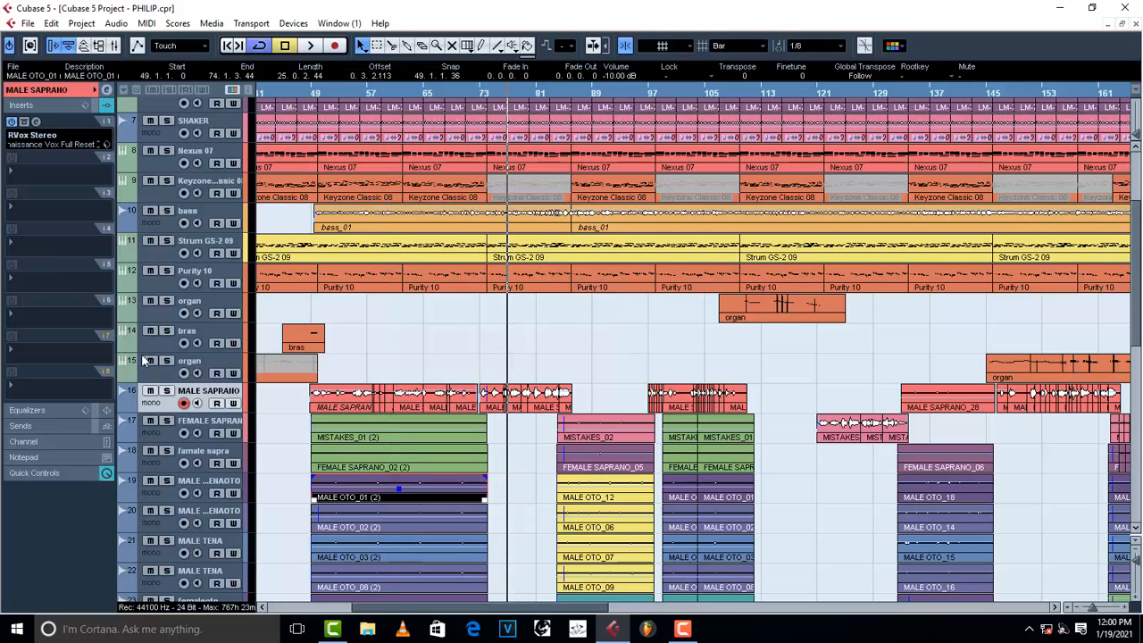
Compare MALE SAPRANO with its RVox insert bypassed and active during playback
{"action": "left_click", "coordinate": [36, 122]}
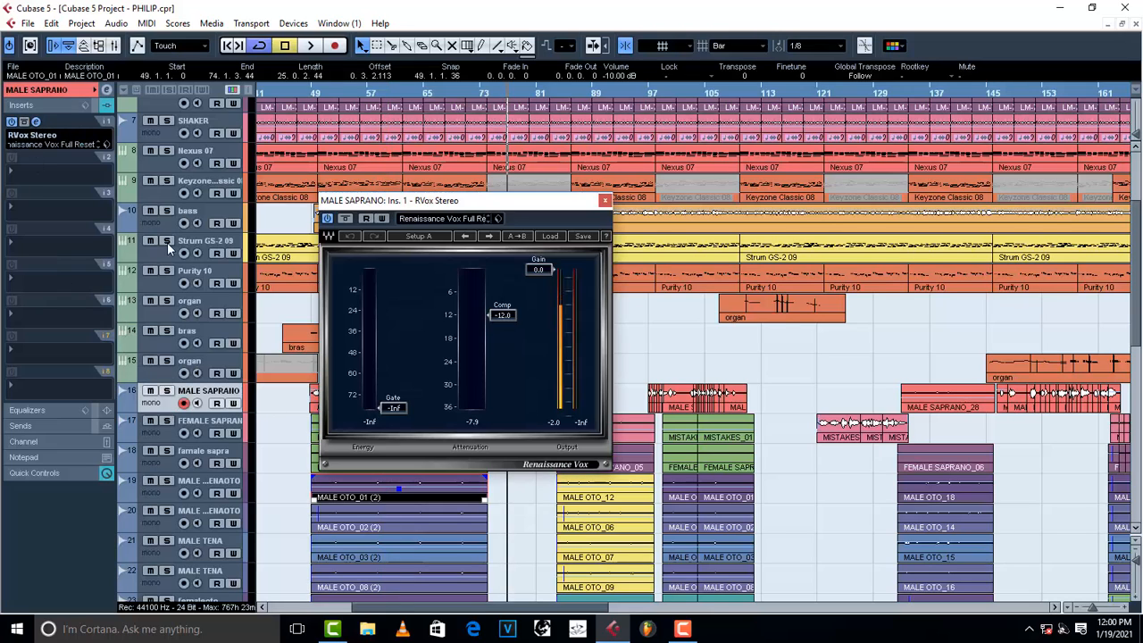
{"action": "left_click", "coordinate": [604, 201]}
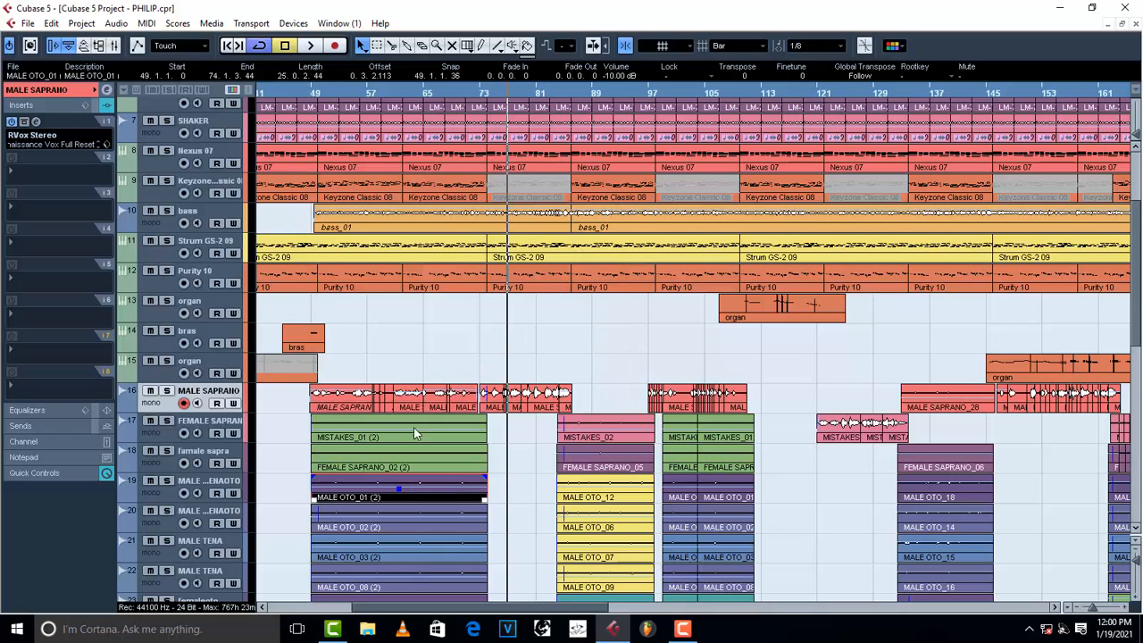
{"action": "left_click", "coordinate": [10, 121]}
{"action": "key", "text": "space"}
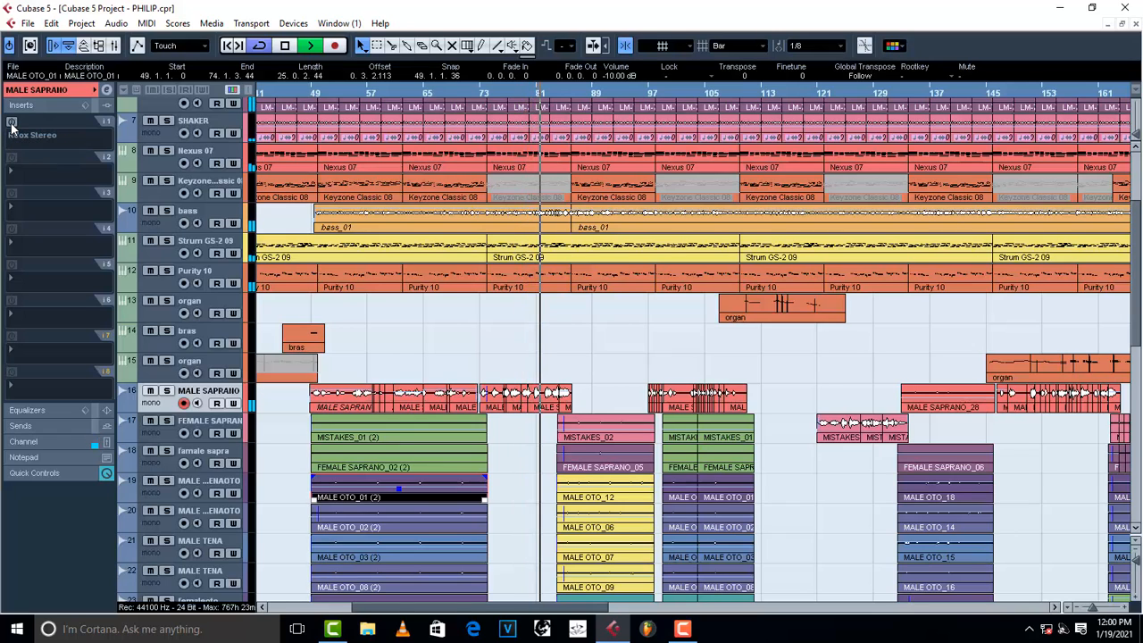
{"action": "key", "text": "space"}
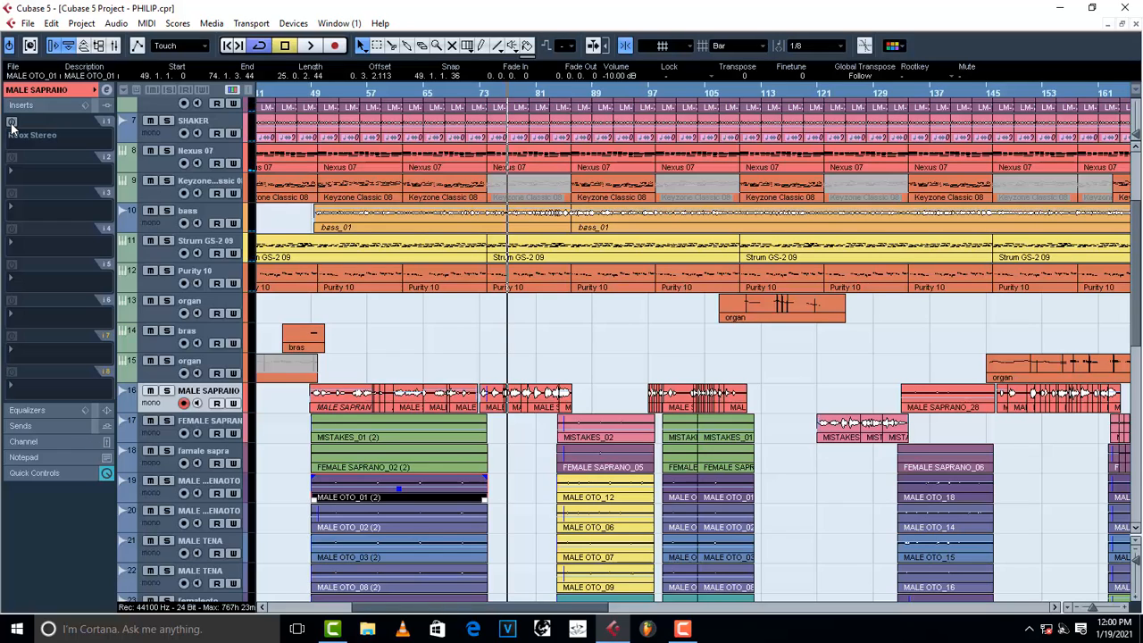
{"action": "left_click", "coordinate": [11, 123]}
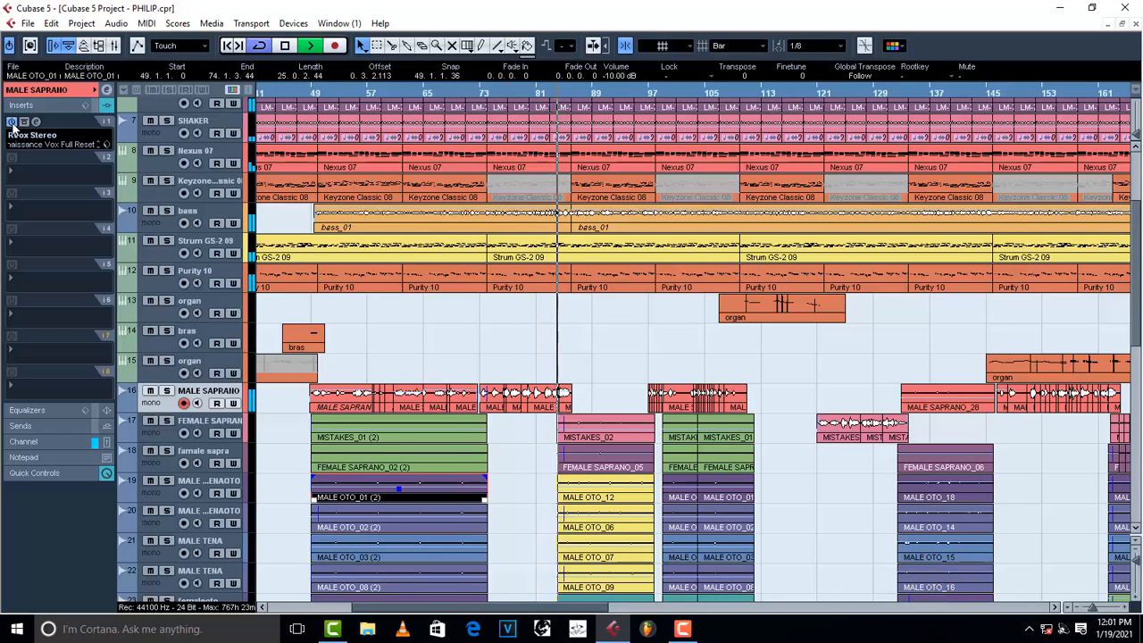
{"action": "key", "text": "space"}
Recheck the RVox plugin with Comp at -12.0, close it and collapse the inserts
{"action": "left_click", "coordinate": [38, 123]}
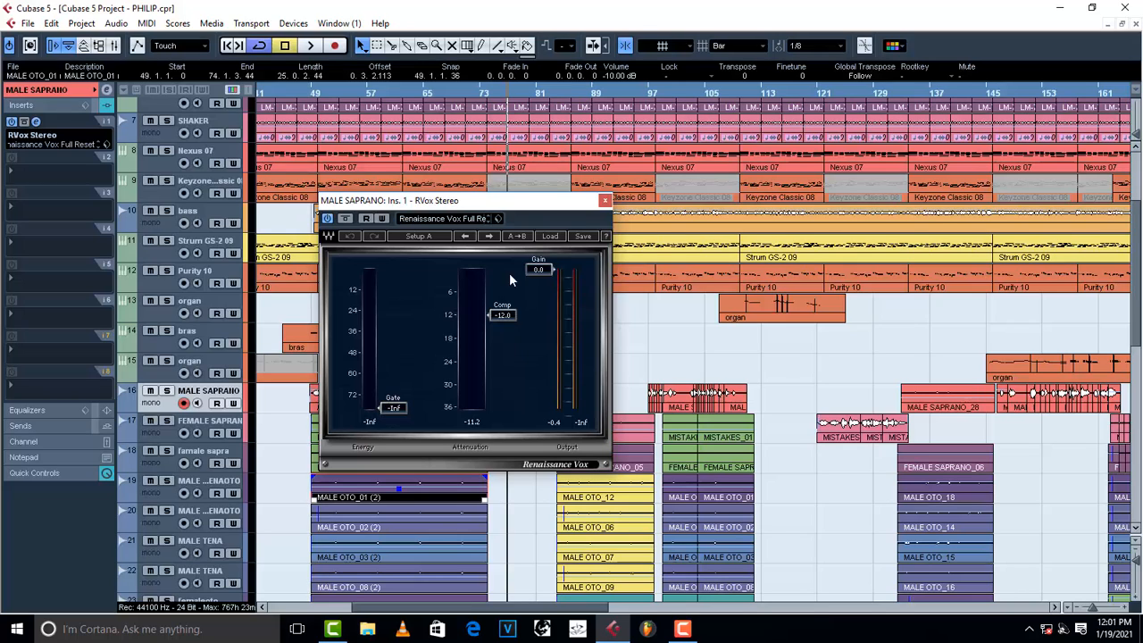
{"action": "left_click", "coordinate": [605, 203]}
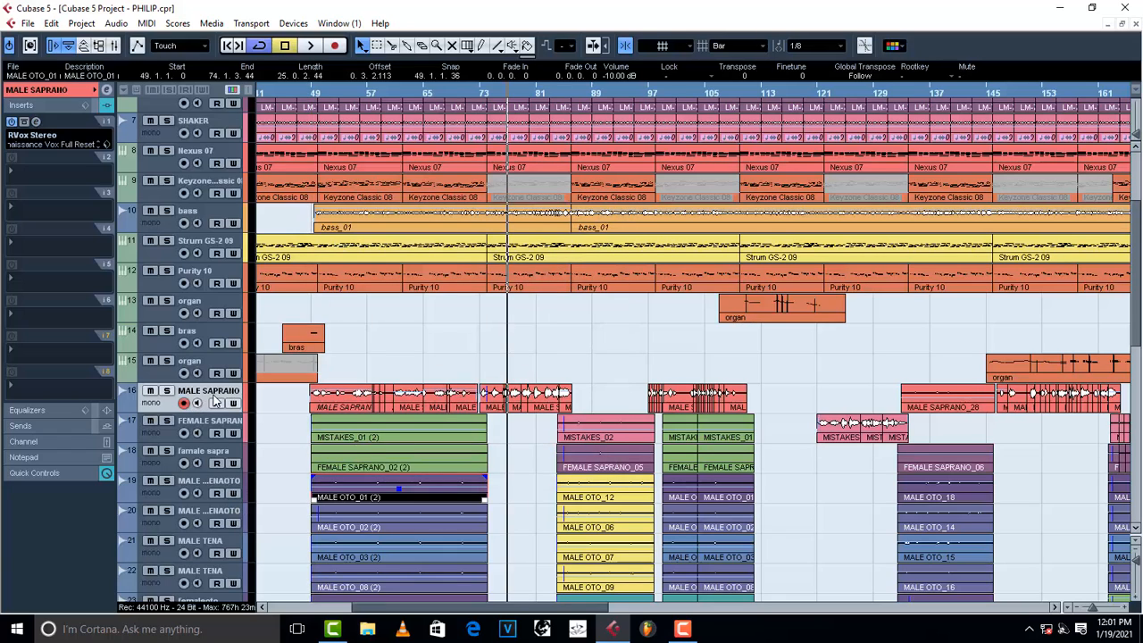
{"action": "left_click", "coordinate": [51, 90]}
Open Group 1's slot-1 REQ 6, showing band gains -0.8, -2.0, -3.2, -3.0, -3.0, 0.0
{"action": "scroll", "coordinate": [198, 406], "scroll_direction": "down", "scroll_amount": 10}
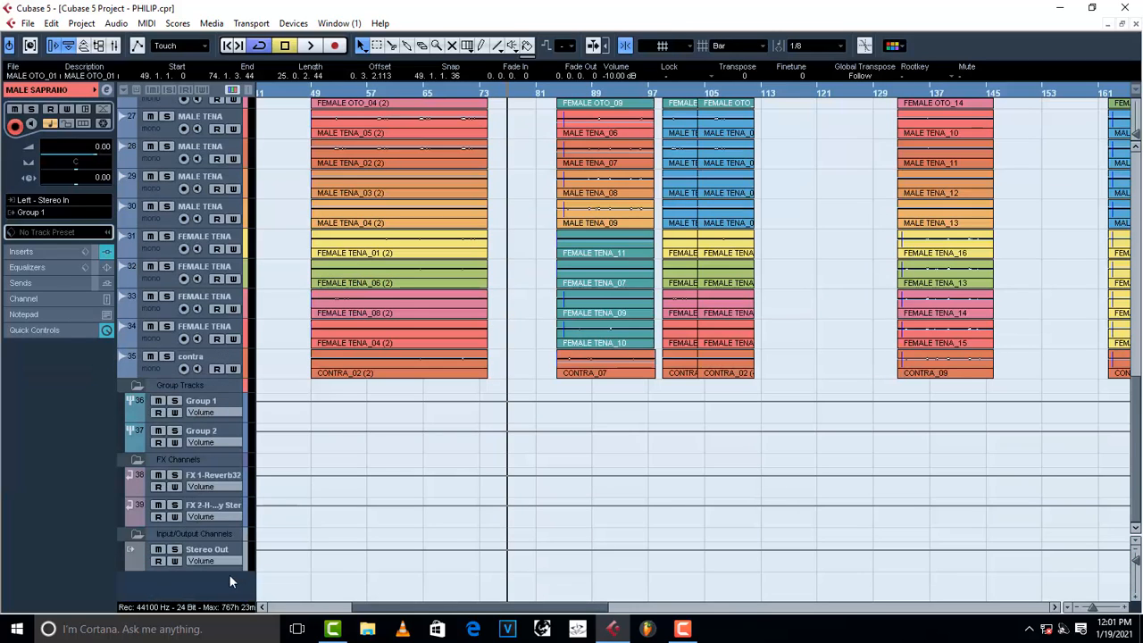
{"action": "right_click", "coordinate": [173, 583]}
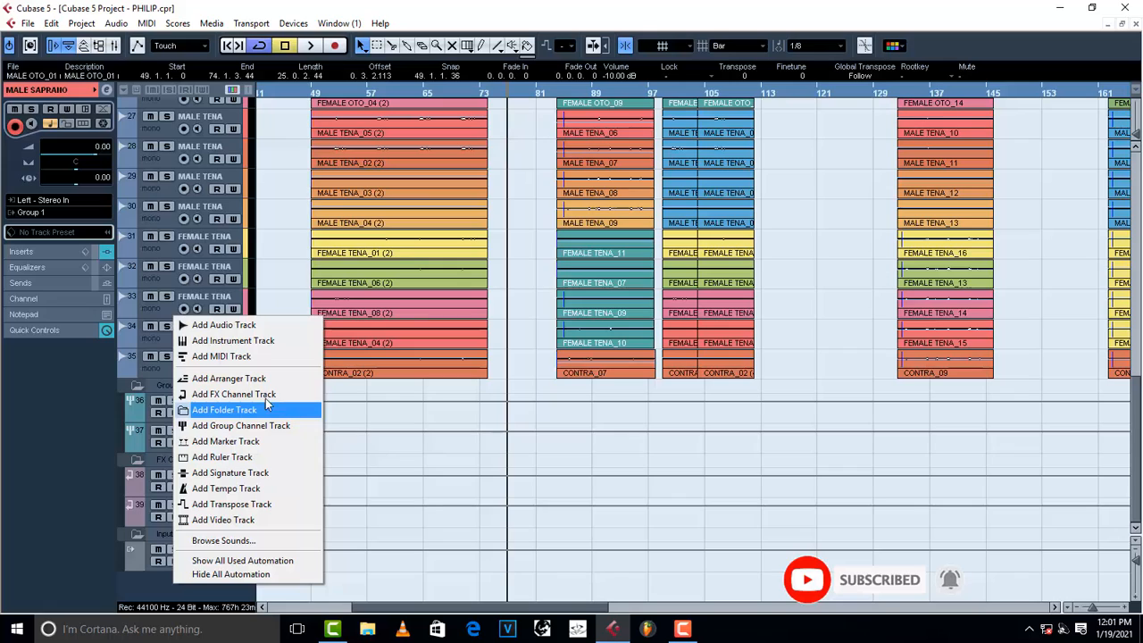
{"action": "left_click", "coordinate": [398, 391]}
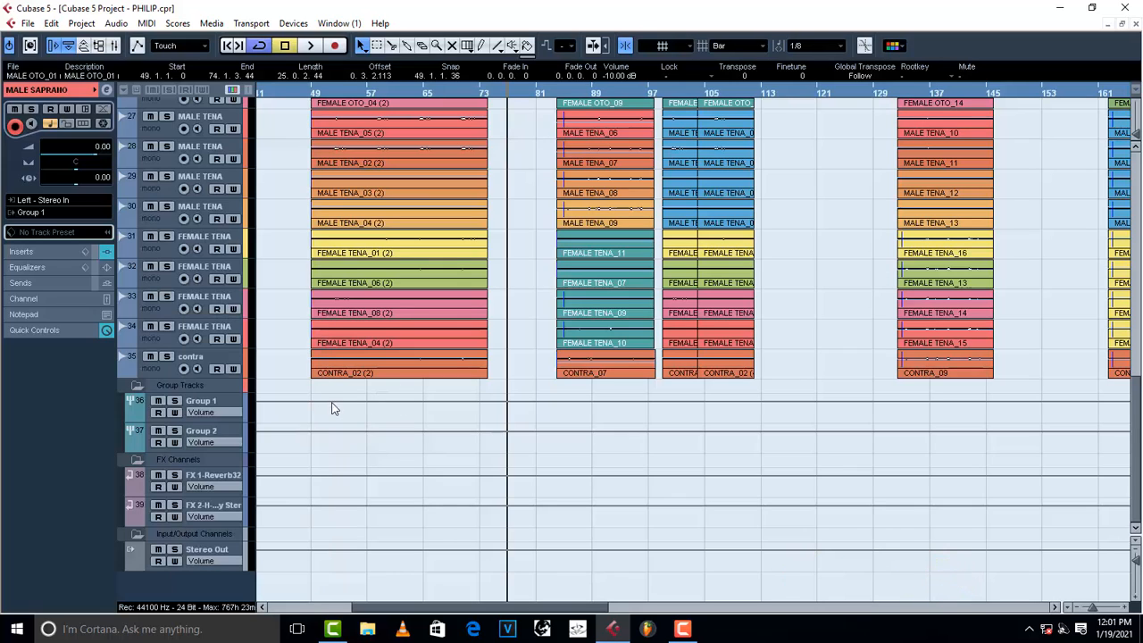
{"action": "left_click", "coordinate": [223, 400]}
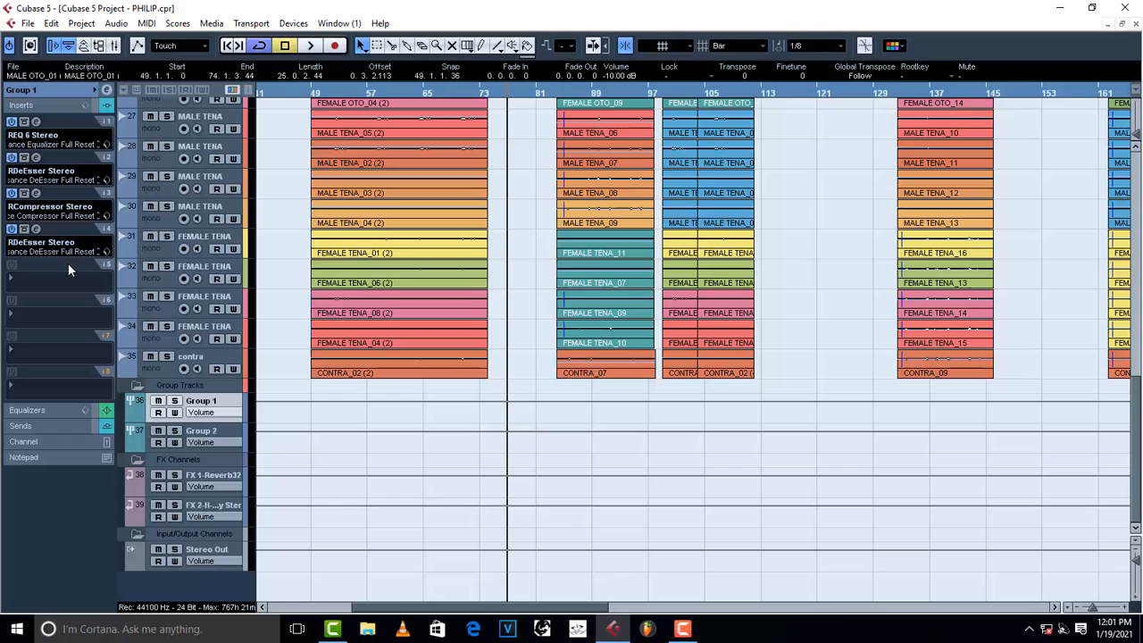
{"action": "left_click", "coordinate": [36, 121]}
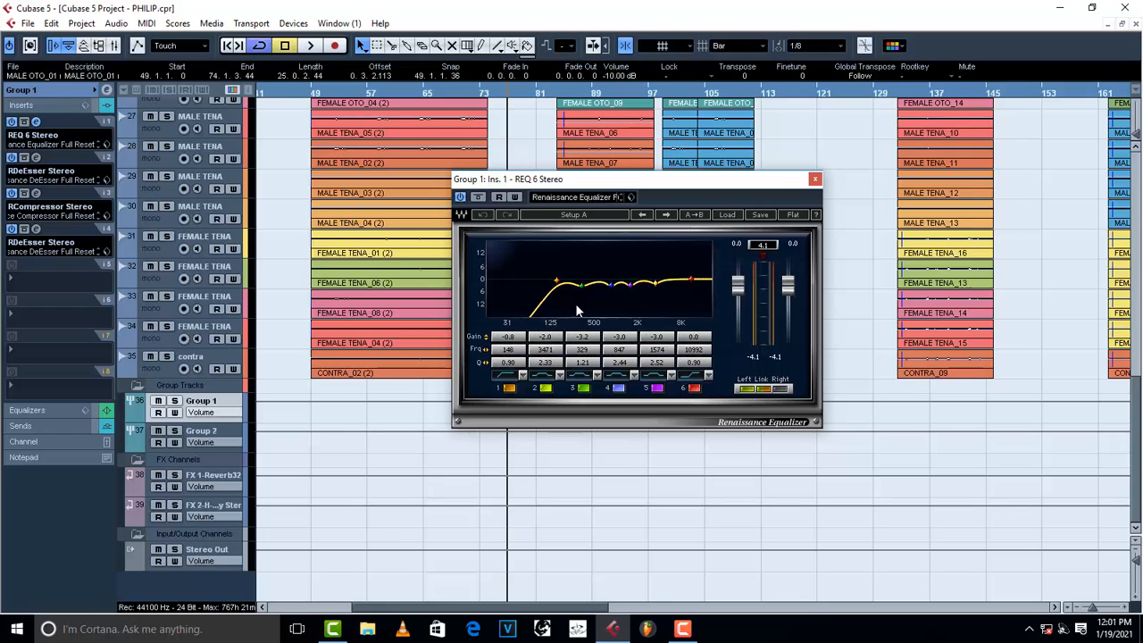
Close Group 1's de-esser and REQ 6 equalizer windows
{"action": "left_click", "coordinate": [37, 156]}
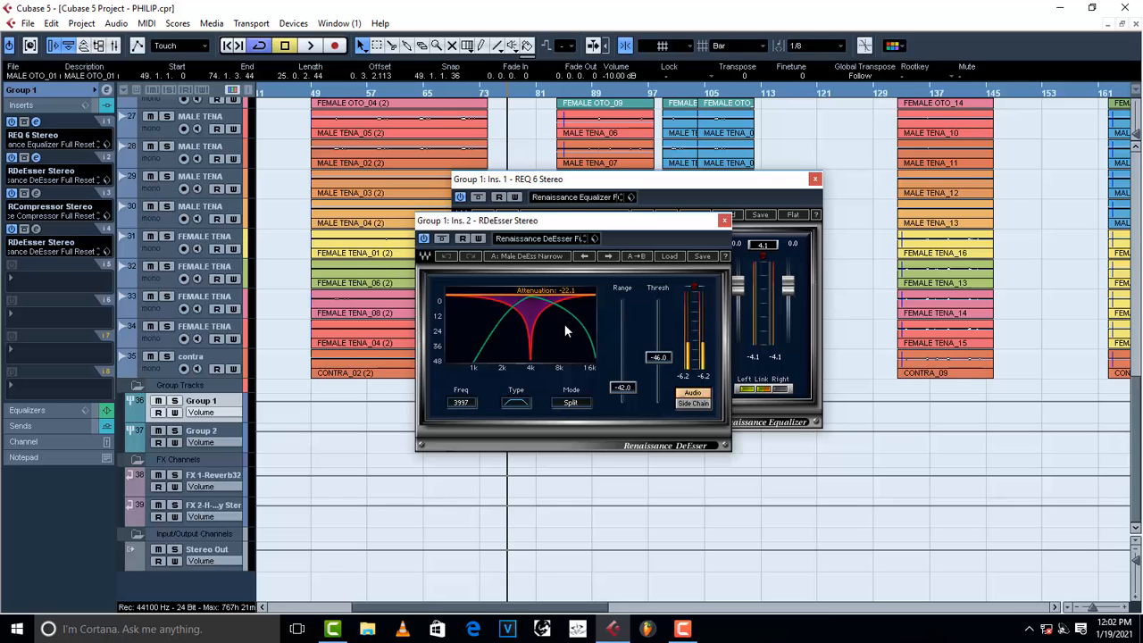
{"action": "left_click", "coordinate": [724, 220]}
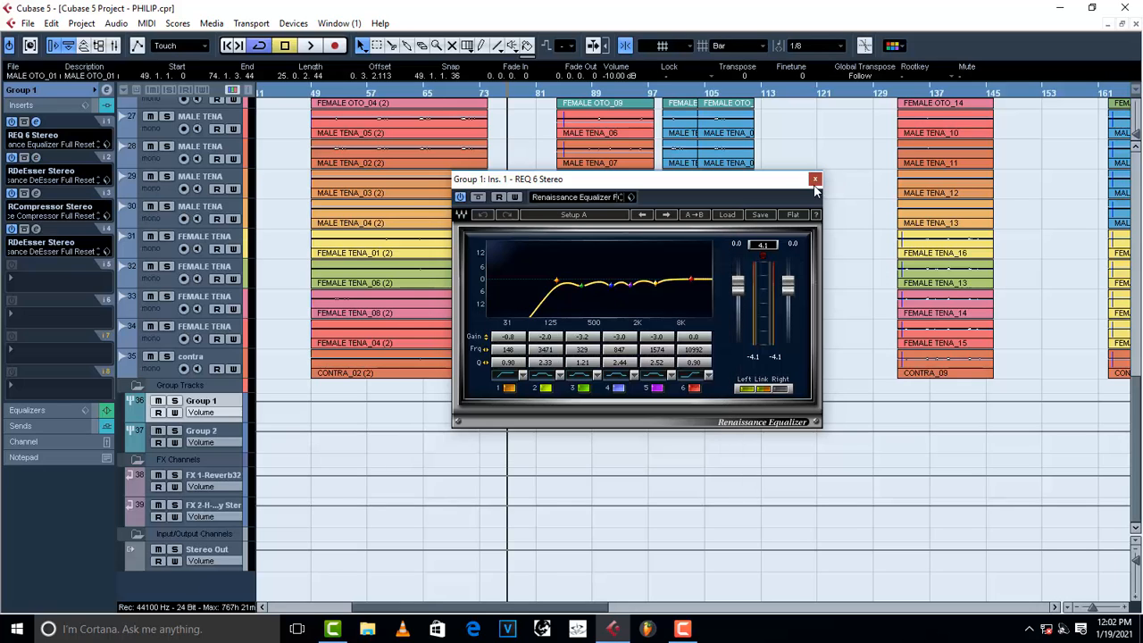
{"action": "left_click", "coordinate": [814, 178]}
Play Group 1 with its REQ 6 equalizer bypassed
{"action": "left_click", "coordinate": [12, 121]}
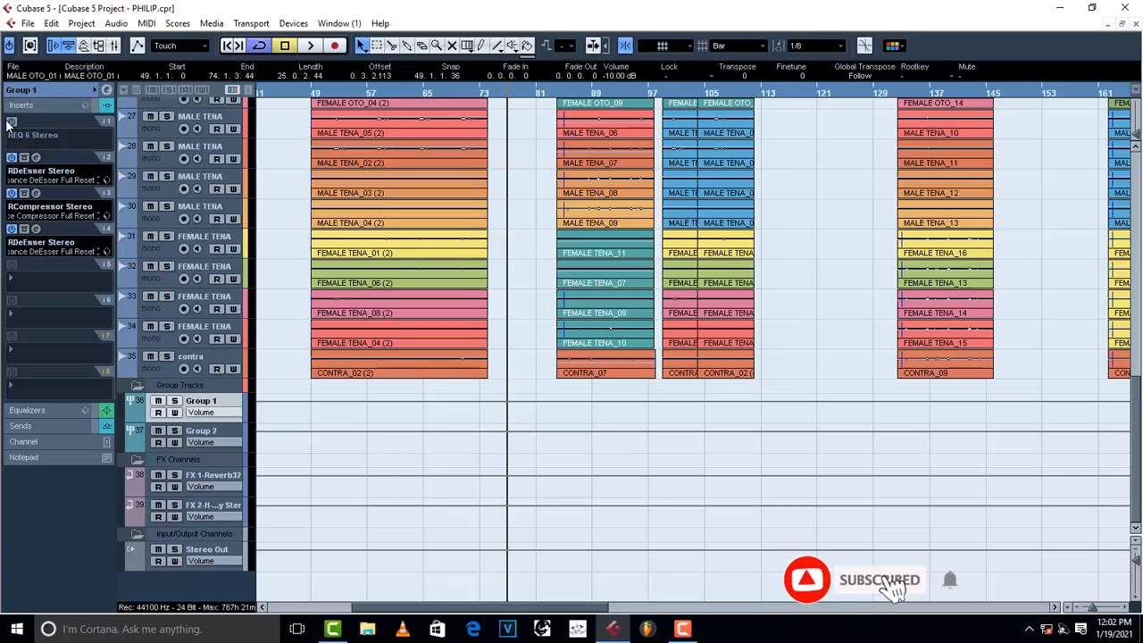
{"action": "scroll", "coordinate": [283, 227], "scroll_direction": "up", "scroll_amount": 10}
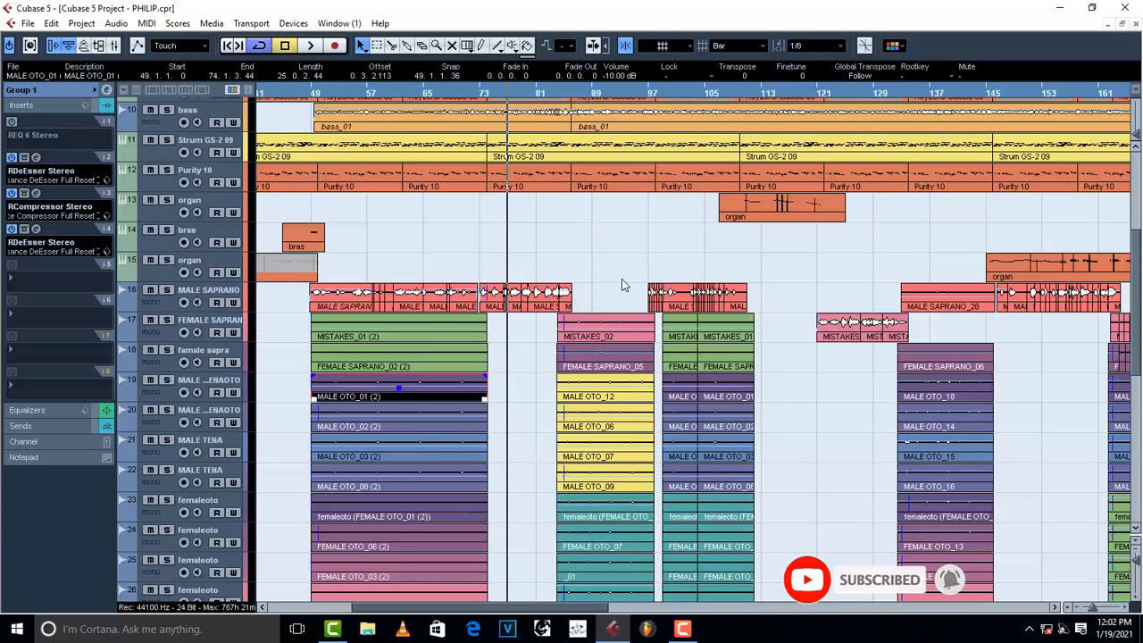
{"action": "key", "text": "space"}
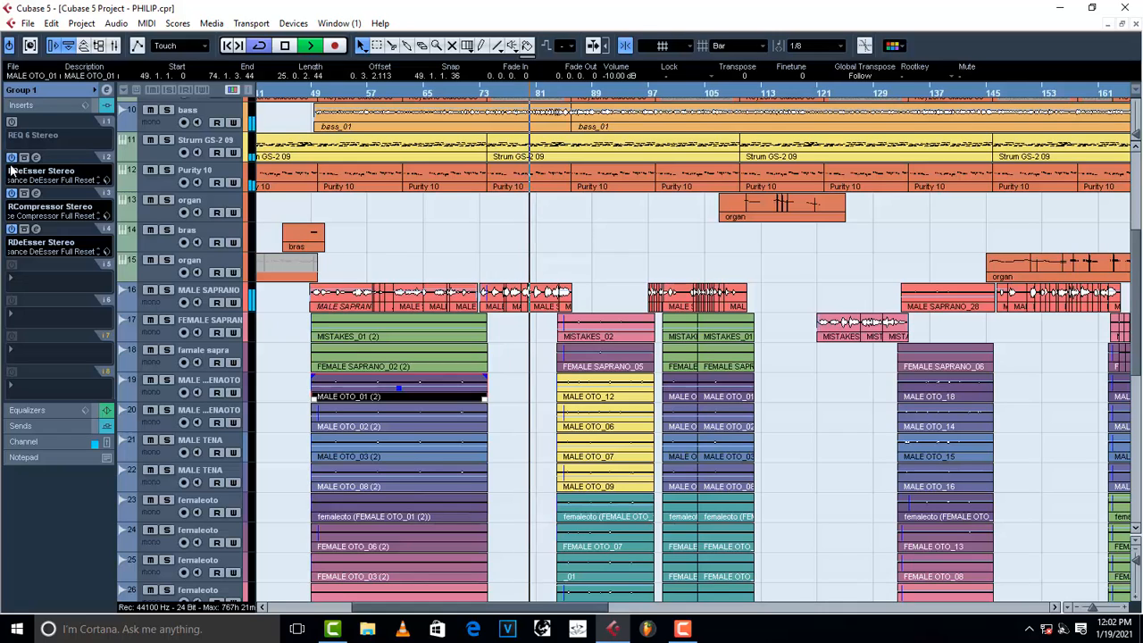
{"action": "key", "text": "space"}
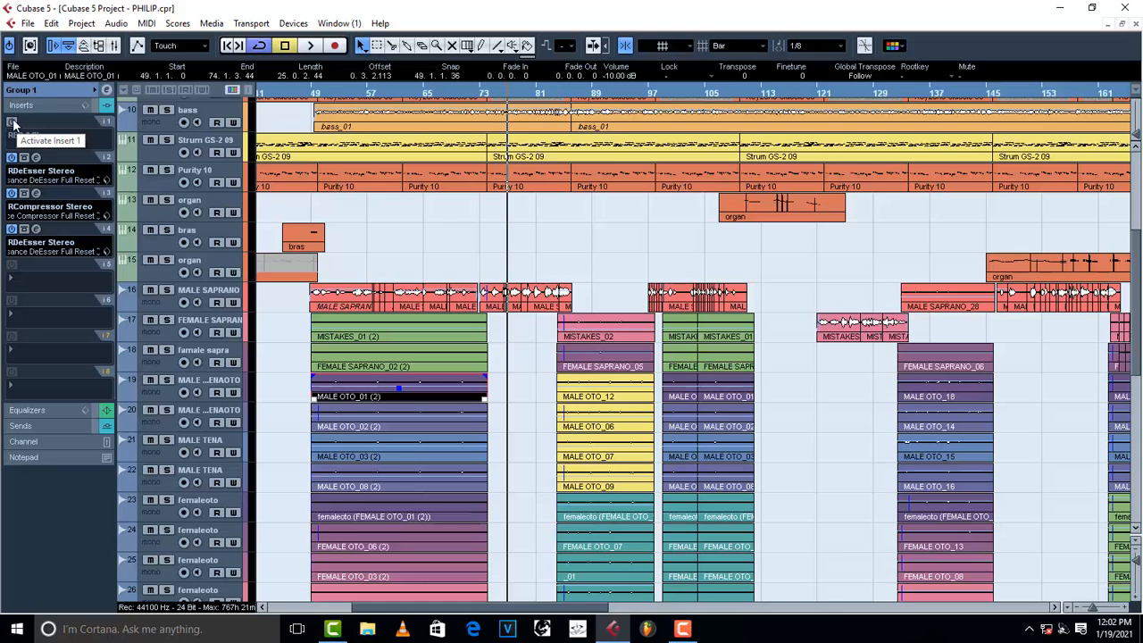
Re-enable REQ 6 and play Group 1 with the EQ back in, then close its window
{"action": "left_click", "coordinate": [12, 123]}
{"action": "key", "text": "space"}
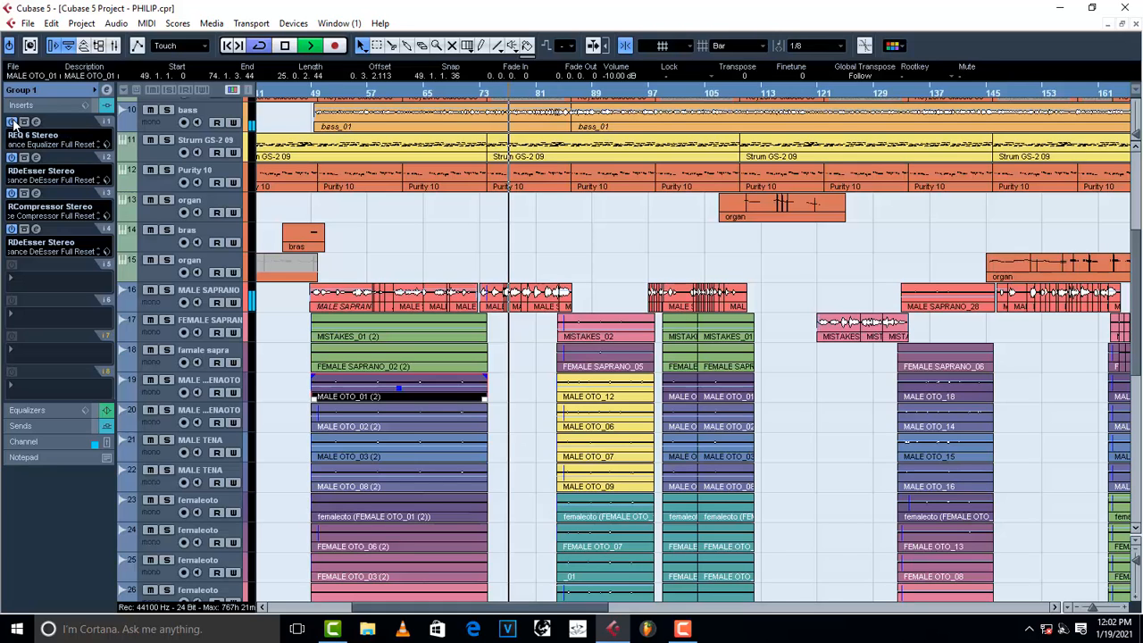
{"action": "left_click", "coordinate": [38, 122]}
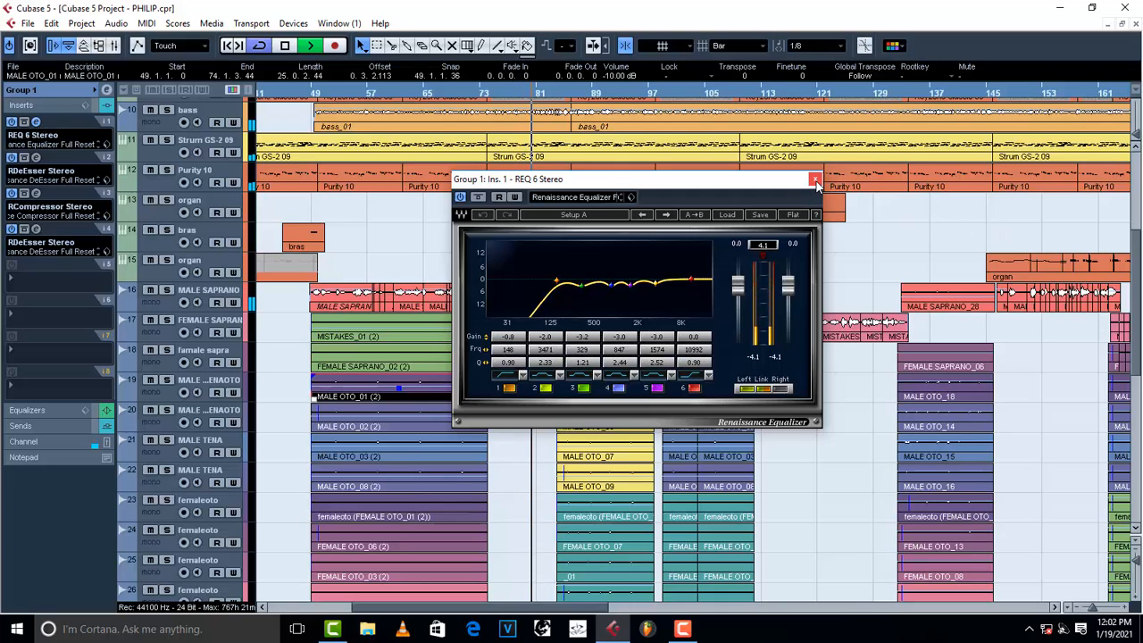
{"action": "key", "text": "space"}
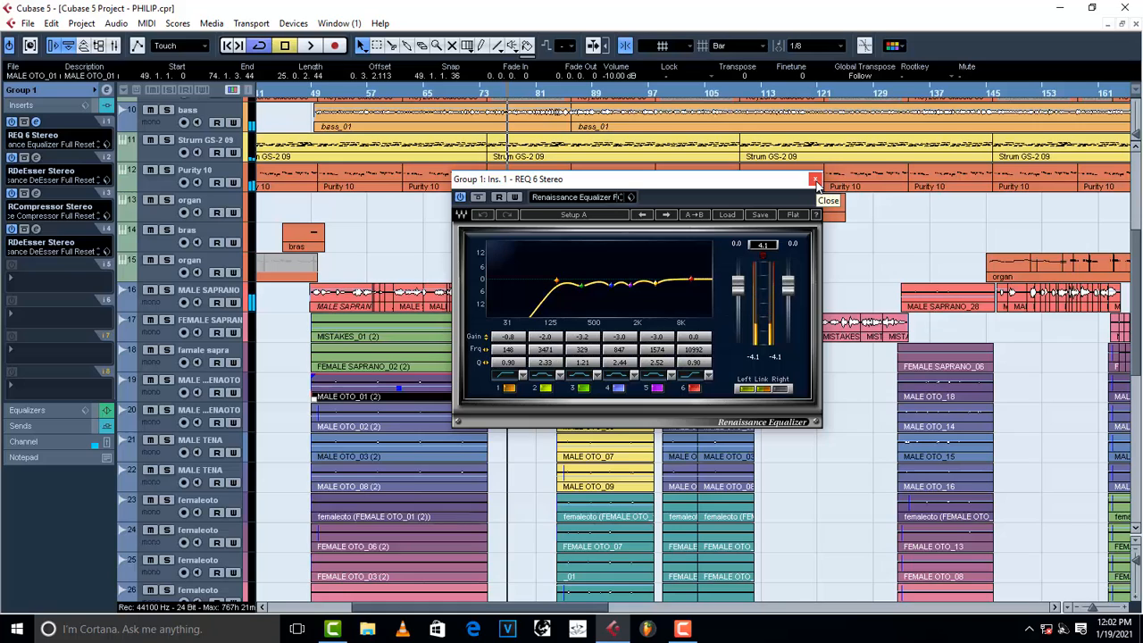
{"action": "left_click", "coordinate": [815, 181]}
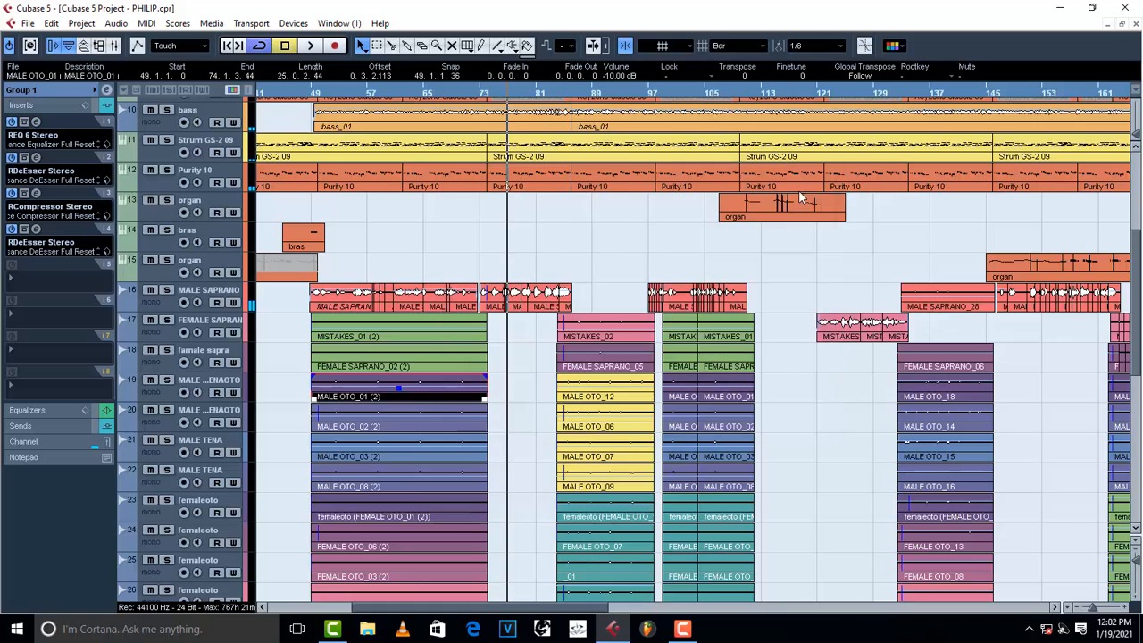
{"action": "left_click", "coordinate": [35, 158]}
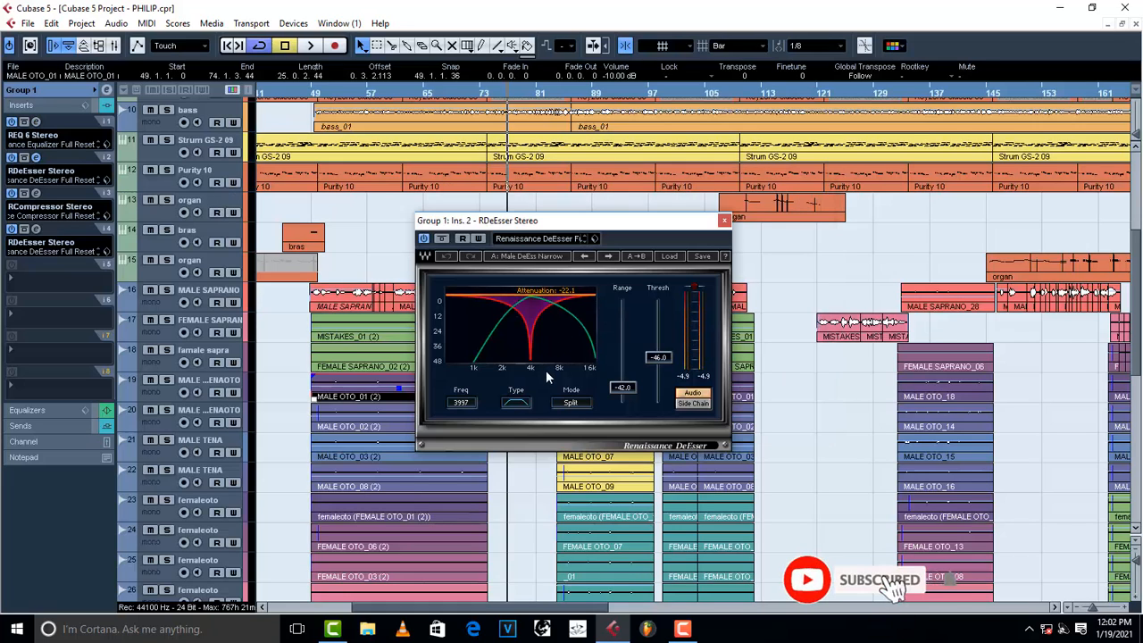
Play Group 1 with its RDeEsser bypassed, then again with the de-esser switched back on
{"action": "left_click", "coordinate": [424, 239]}
{"action": "key", "text": "space"}
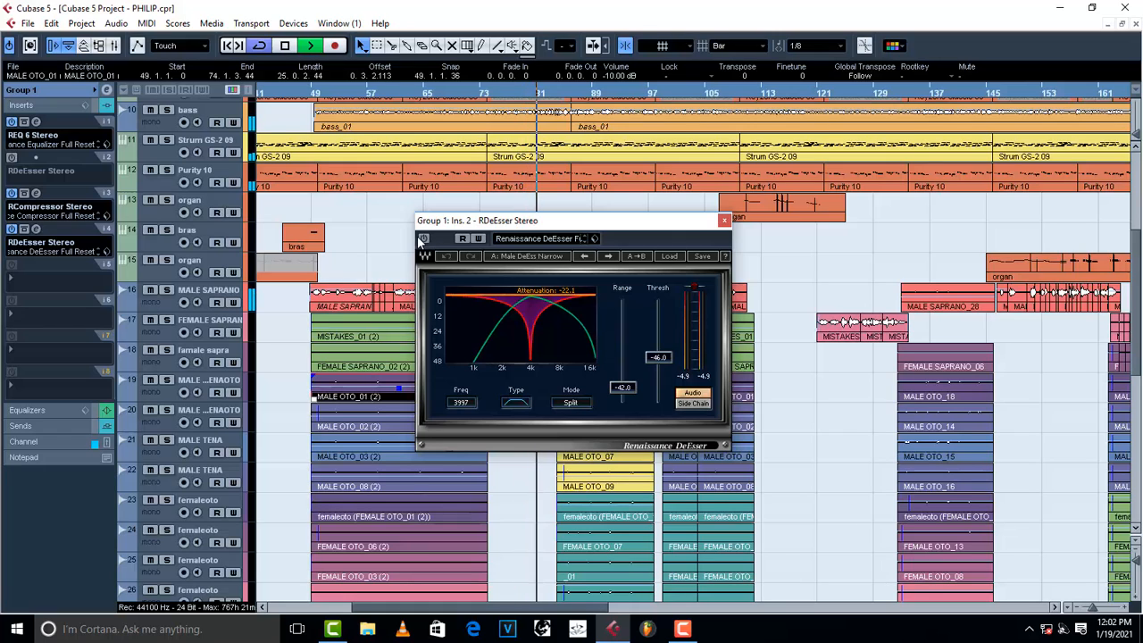
{"action": "key", "text": "space"}
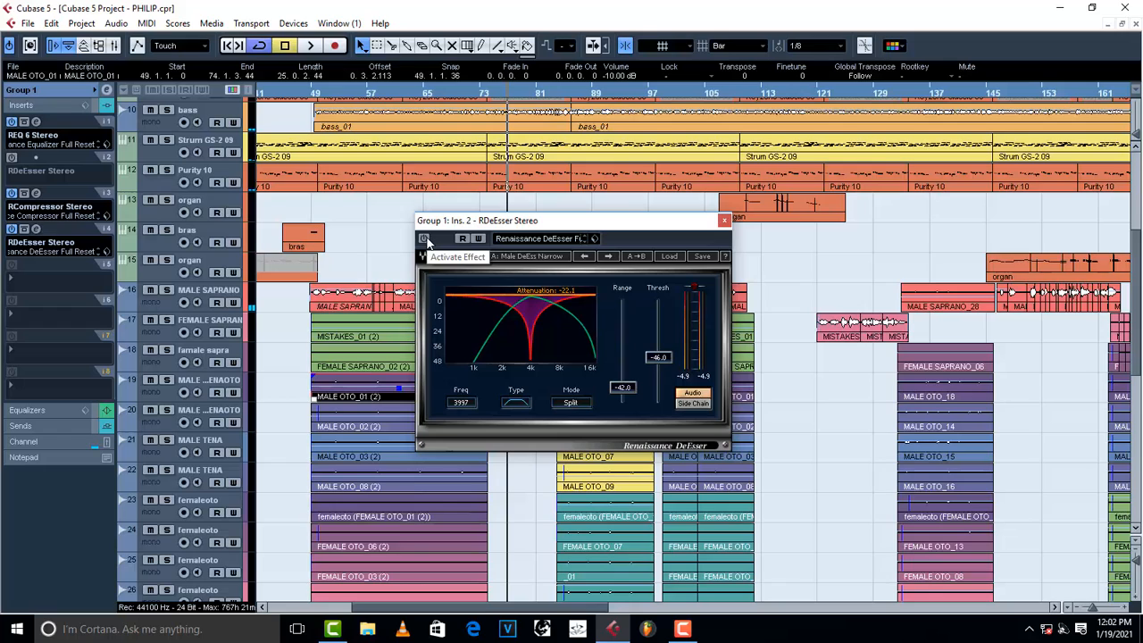
{"action": "left_click", "coordinate": [425, 239]}
{"action": "key", "text": "space"}
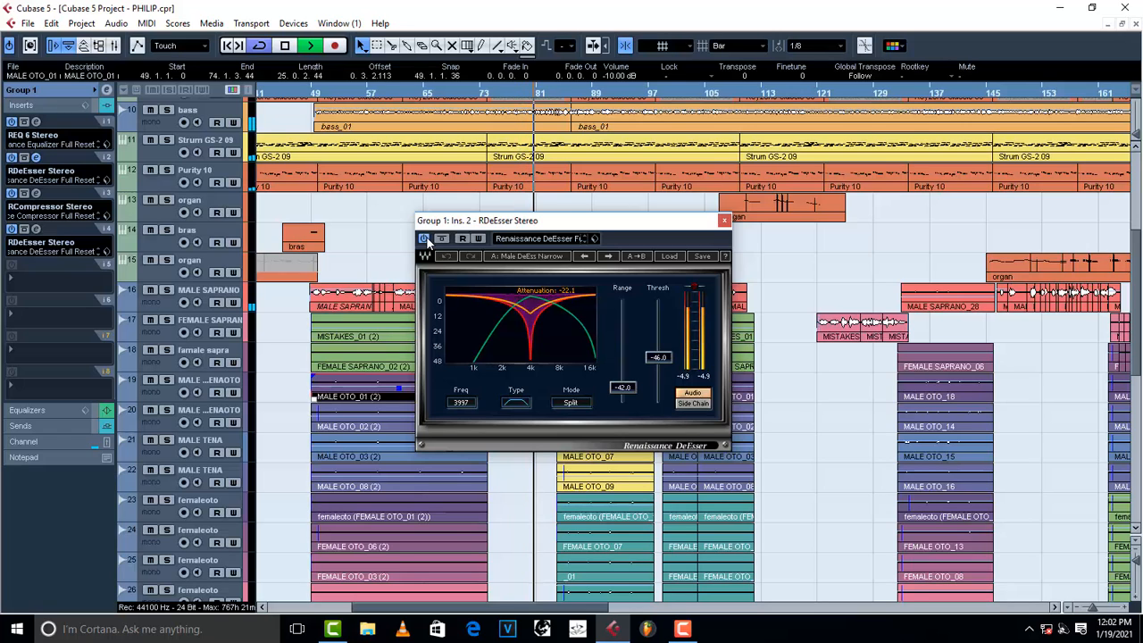
{"action": "key", "text": "space"}
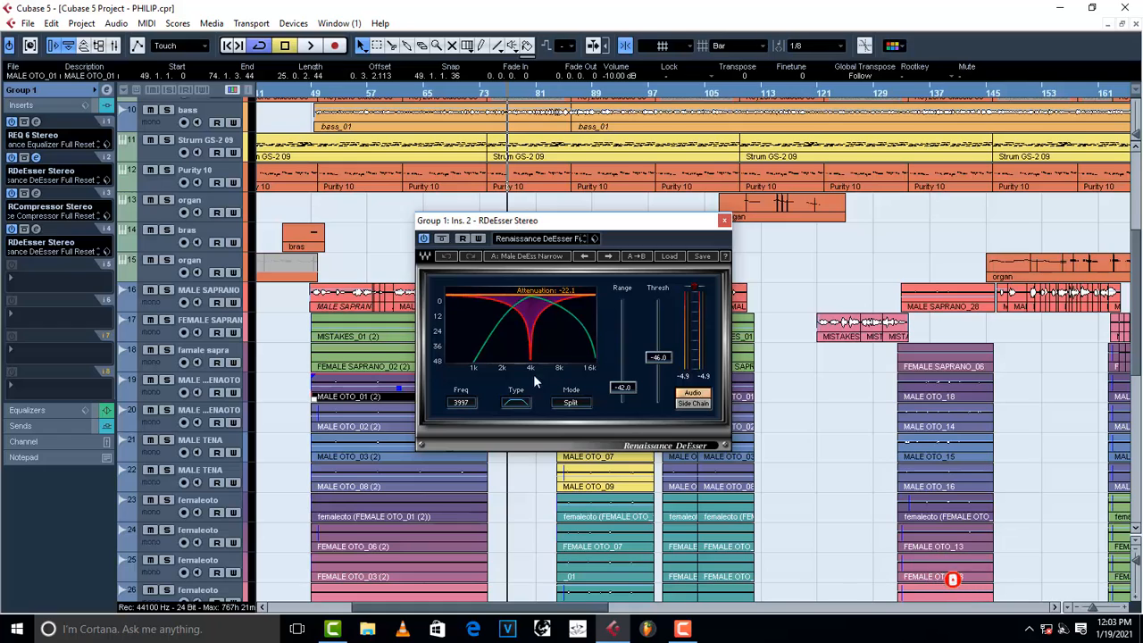
Play Group 1 with its RCompressor (threshold -16.0, ratio 3.14) bypassed, then re-enable and close it
{"action": "left_click", "coordinate": [725, 221]}
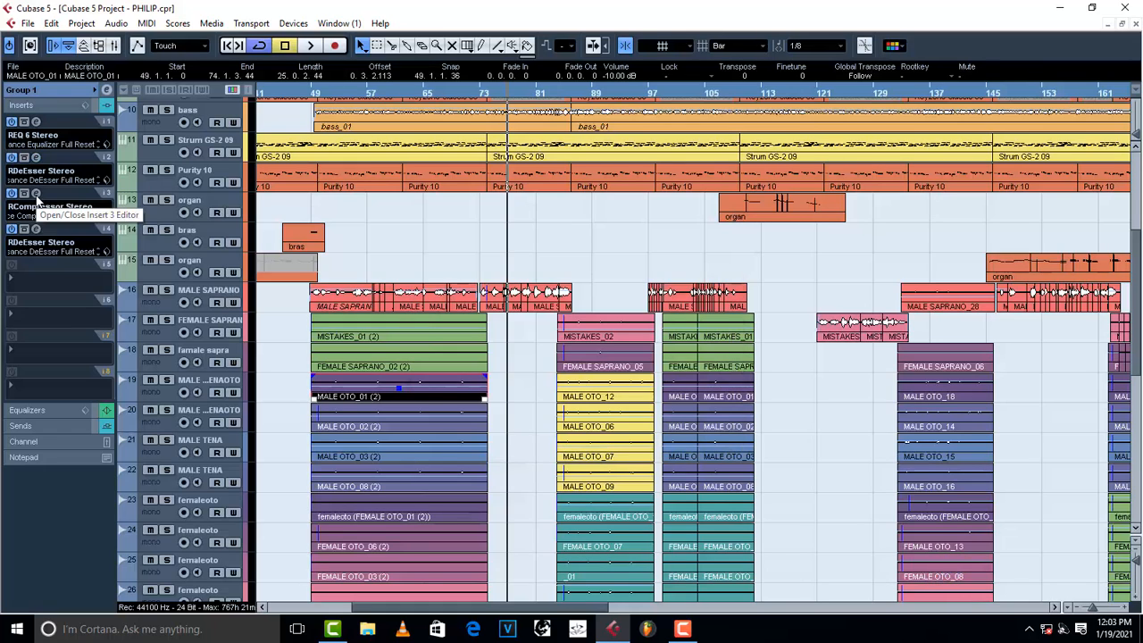
{"action": "left_click", "coordinate": [35, 194]}
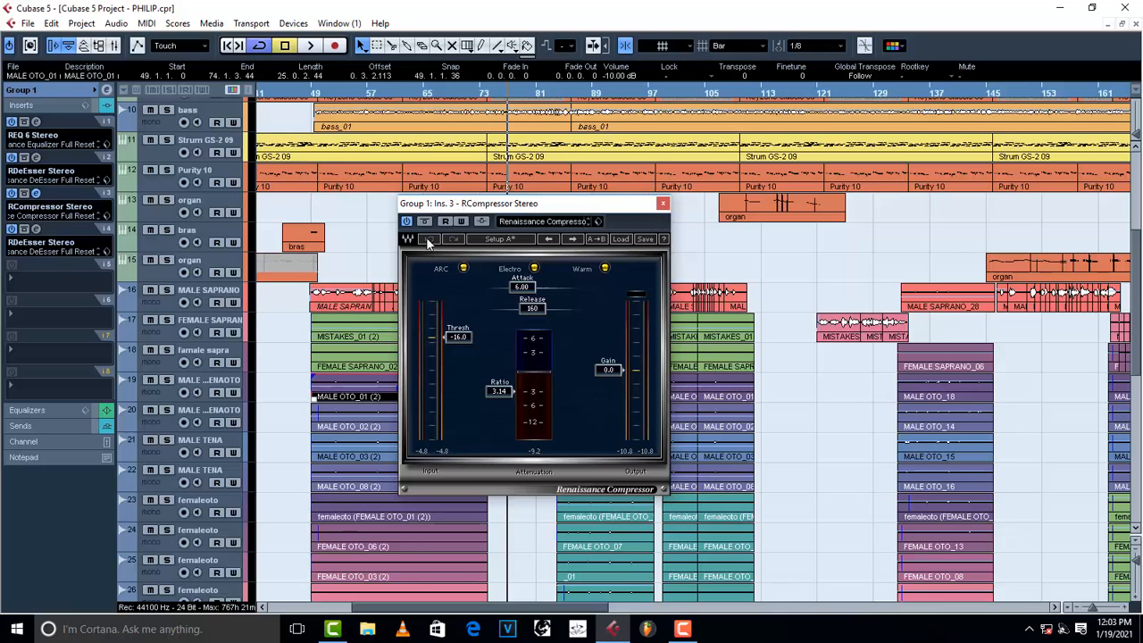
{"action": "left_click", "coordinate": [407, 222]}
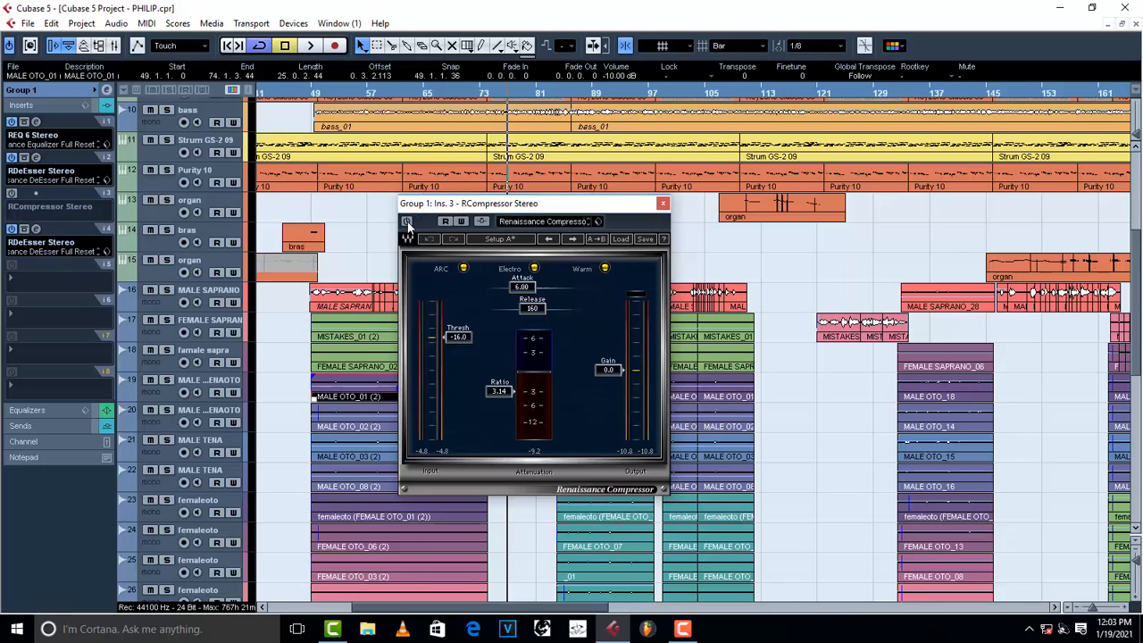
{"action": "key", "text": "space"}
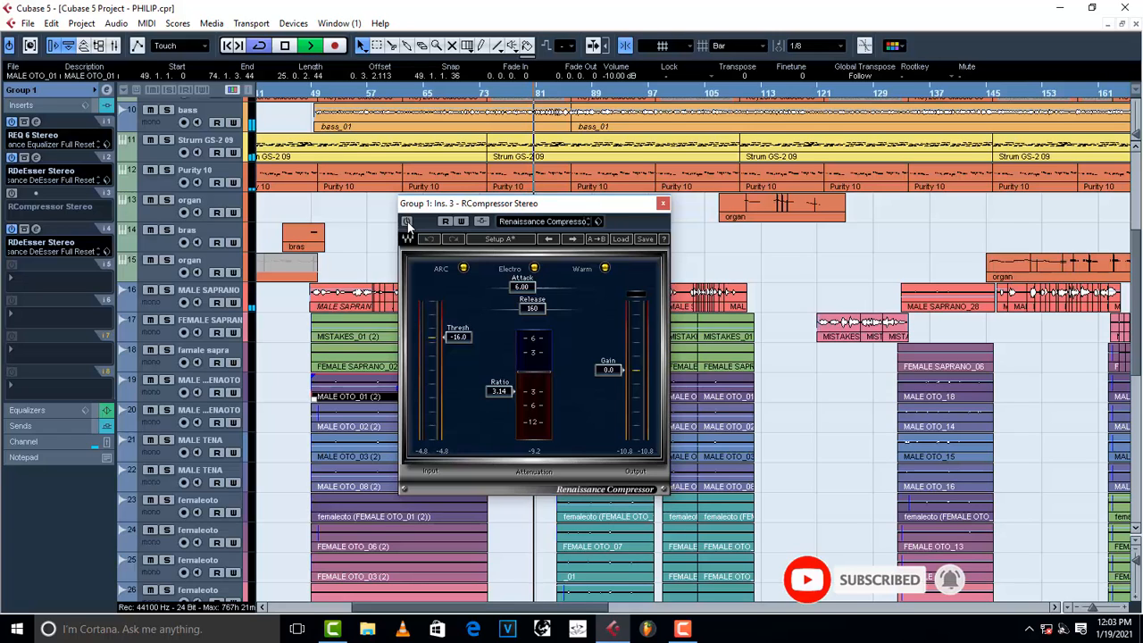
{"action": "key", "text": "space"}
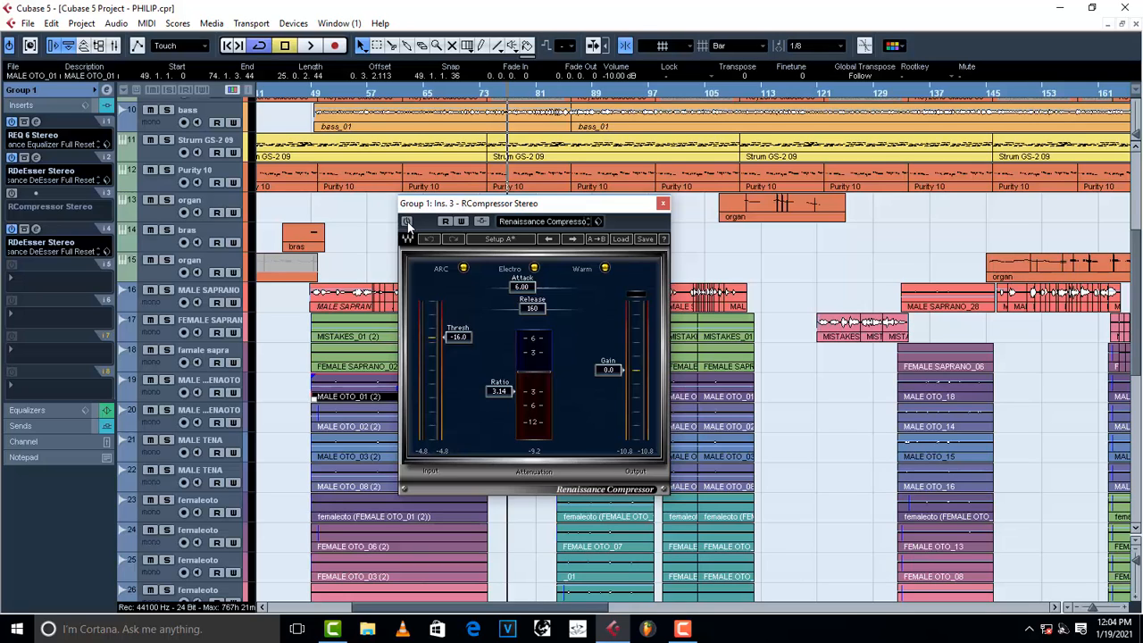
{"action": "left_click", "coordinate": [407, 223]}
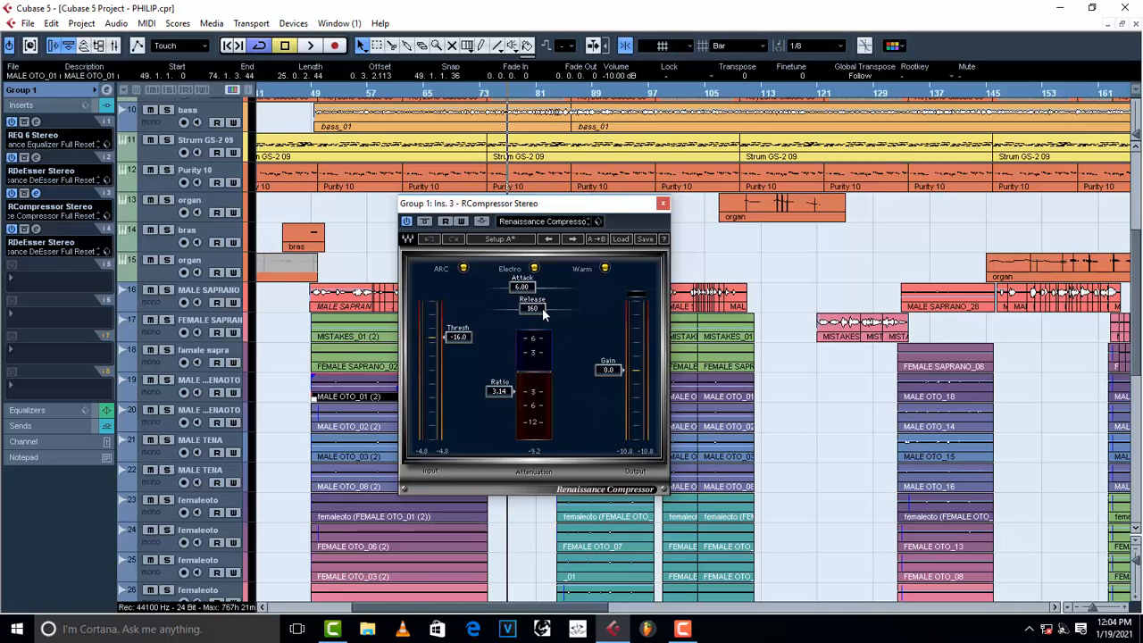
{"action": "left_click", "coordinate": [662, 204]}
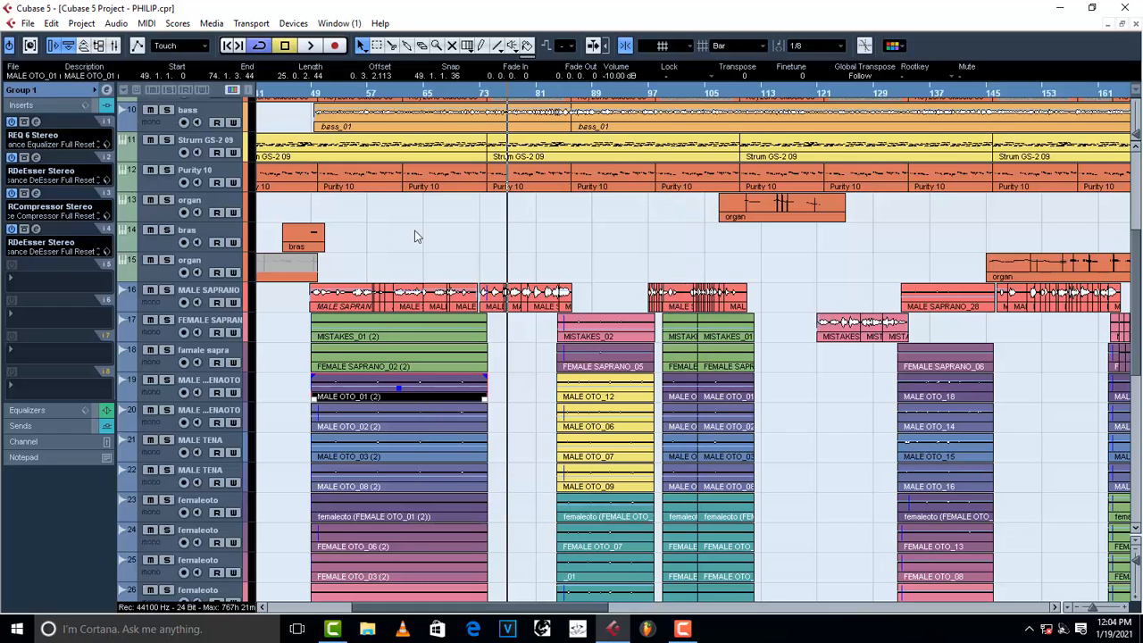
Open Group 1's fourth-insert RDeEsser and play Group 1 with it bypassed
{"action": "left_click", "coordinate": [36, 230]}
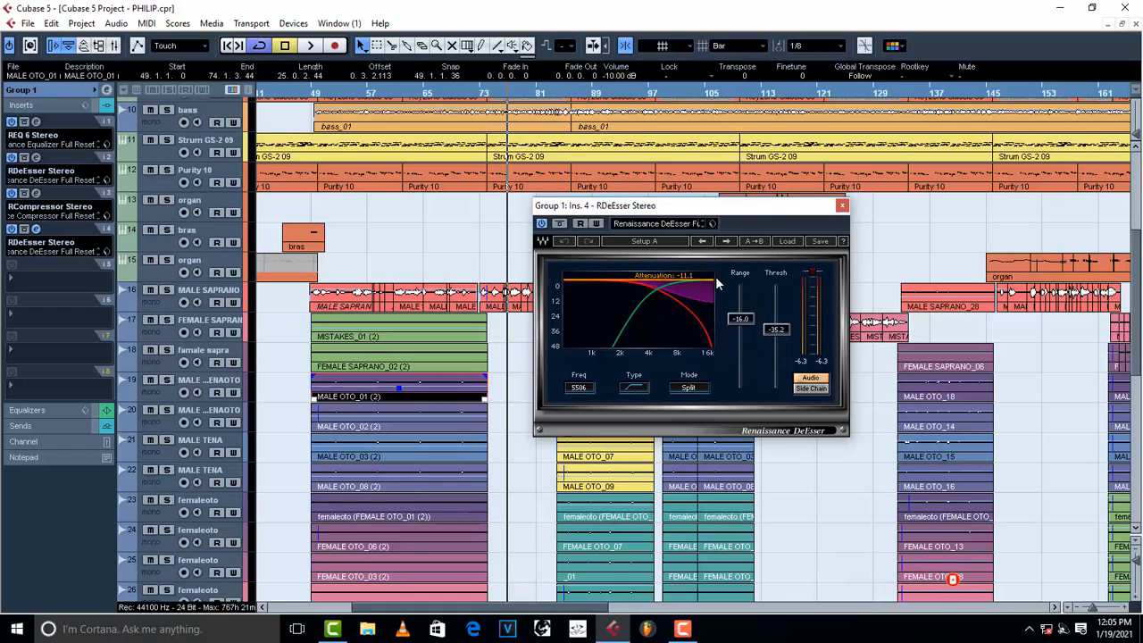
{"action": "left_click", "coordinate": [540, 225]}
{"action": "key", "text": "space"}
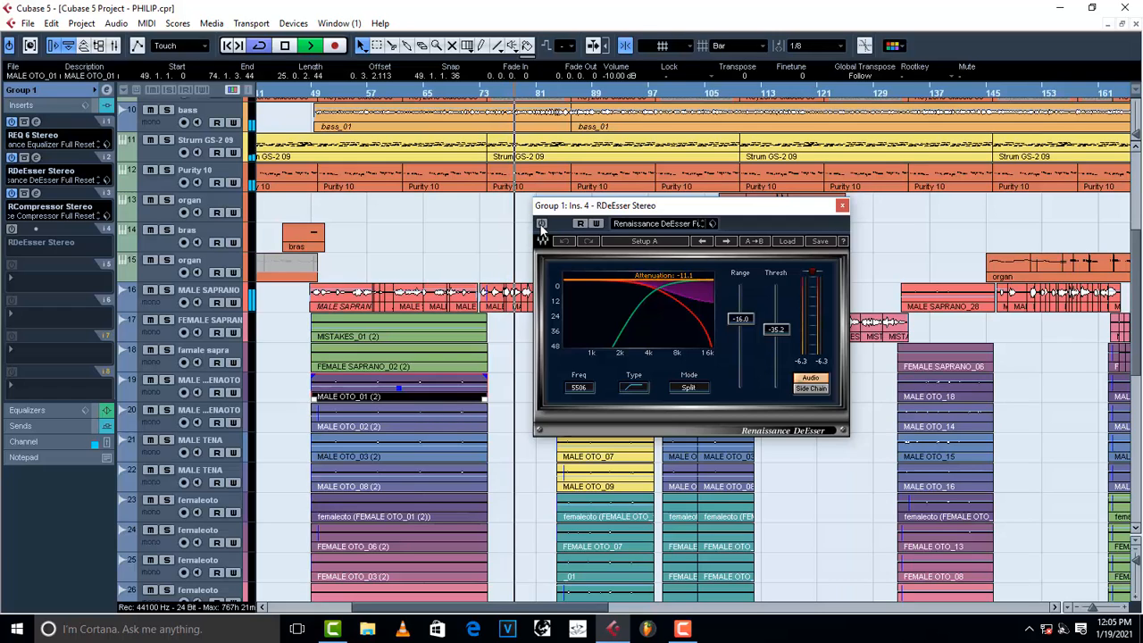
{"action": "key", "text": "space"}
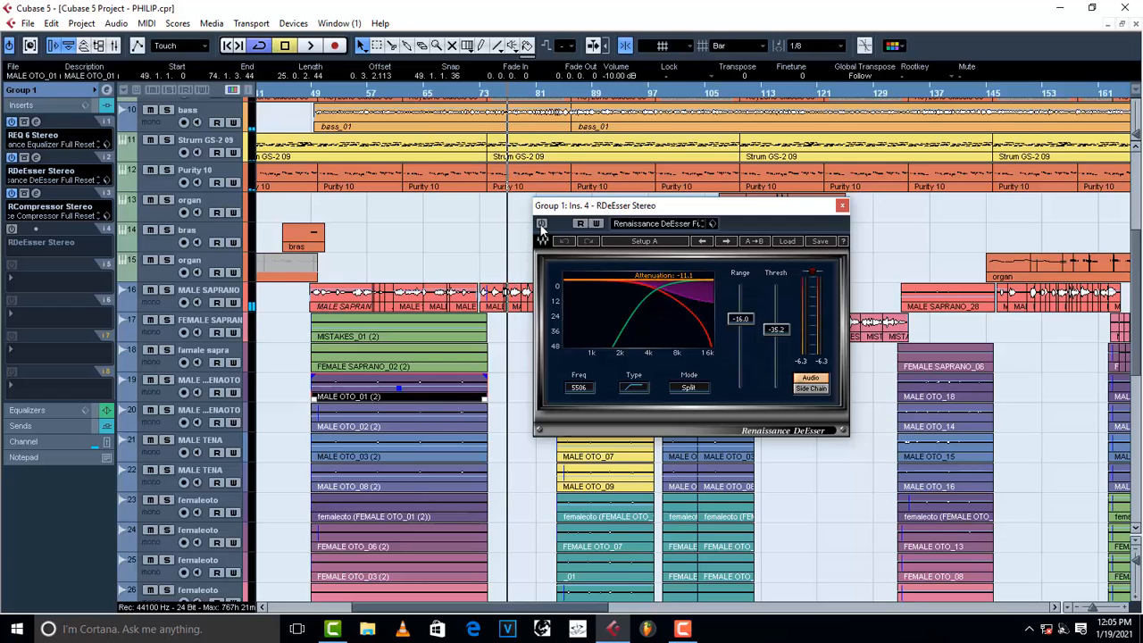
{"action": "key", "text": "space"}
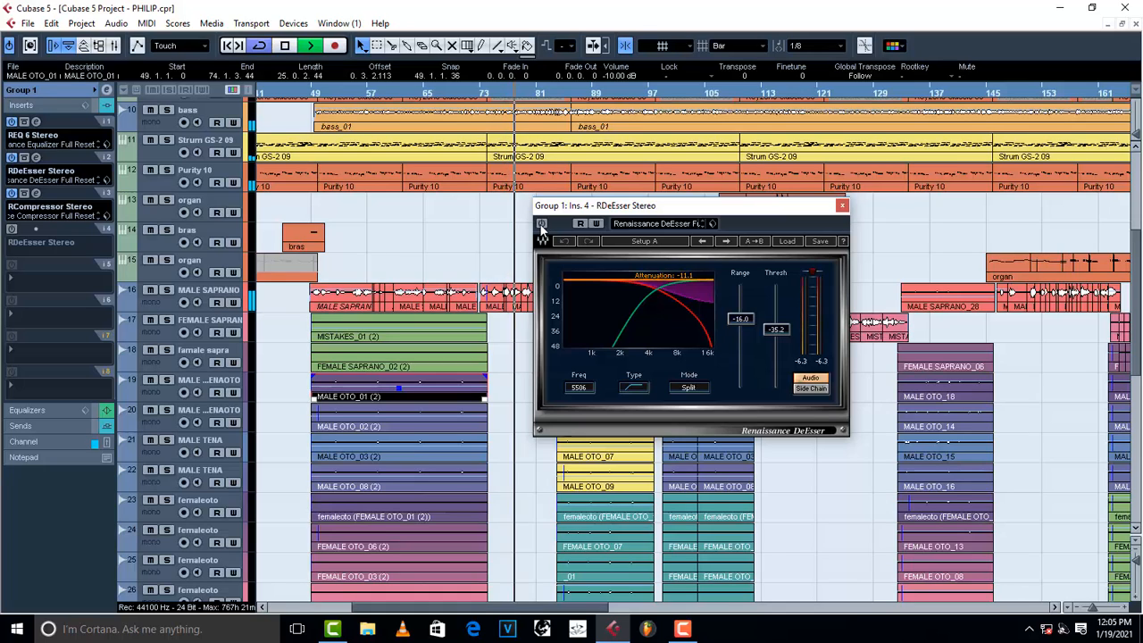
{"action": "key", "text": "space"}
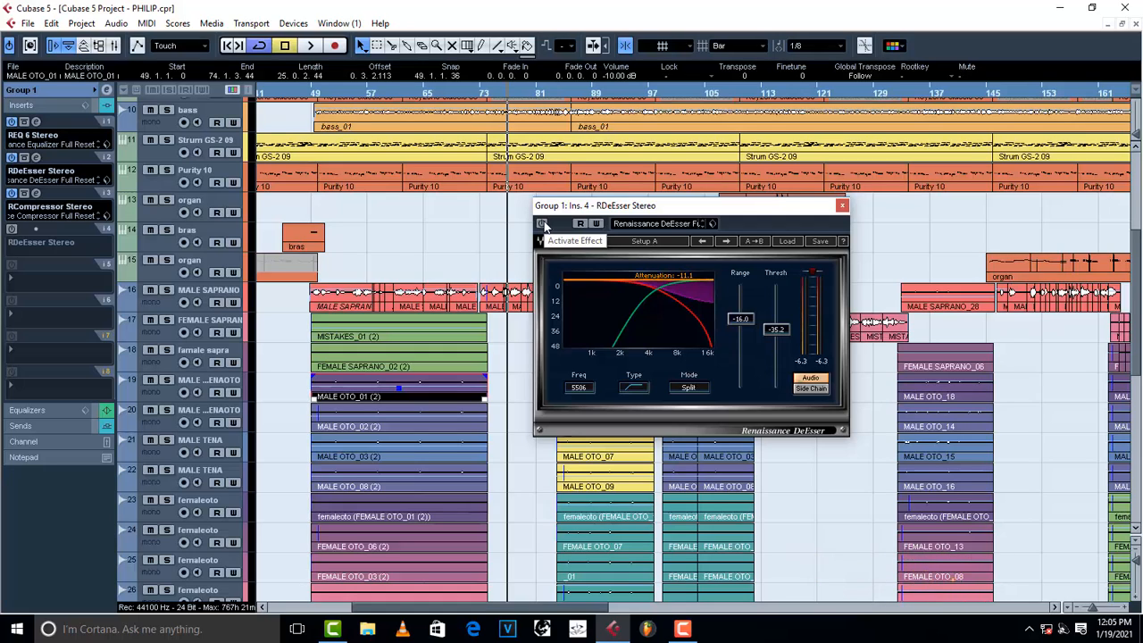
Re-enable the RDeEsser (Freq 5506, Thresh -35.2), listen over several playbacks, then close it
{"action": "left_click", "coordinate": [542, 224]}
{"action": "key", "text": "space"}
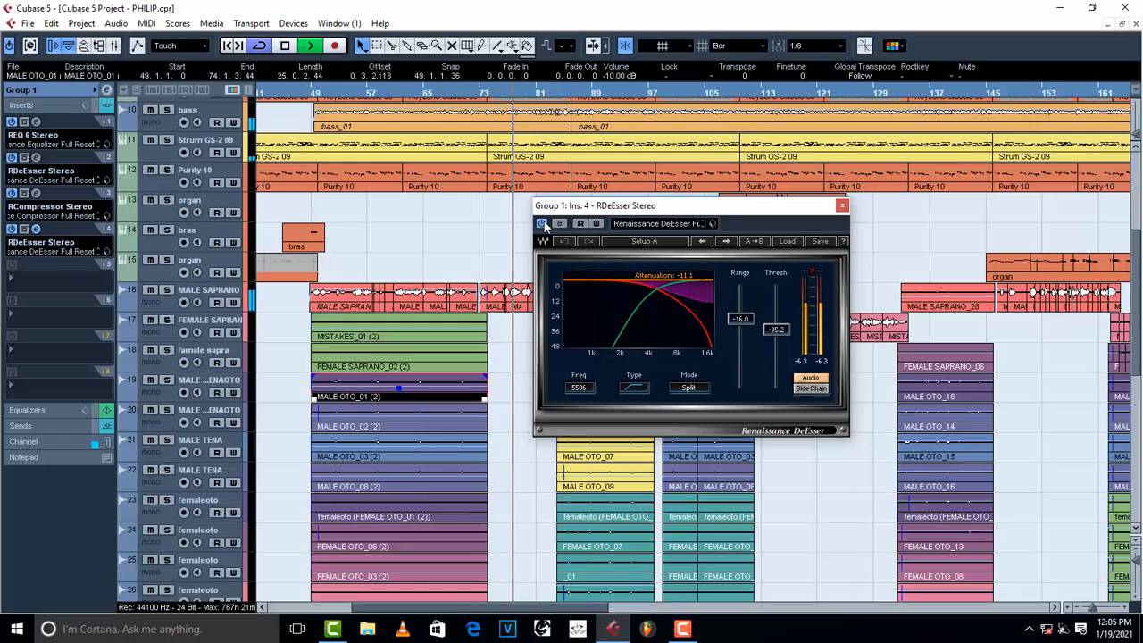
{"action": "key", "text": "space"}
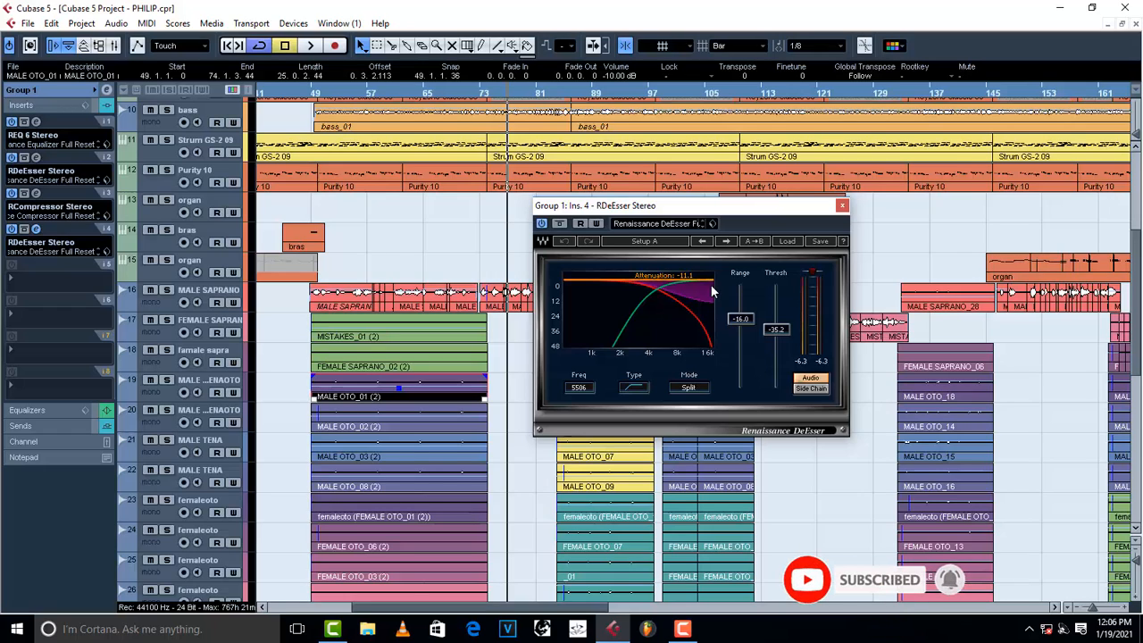
{"action": "key", "text": "space"}
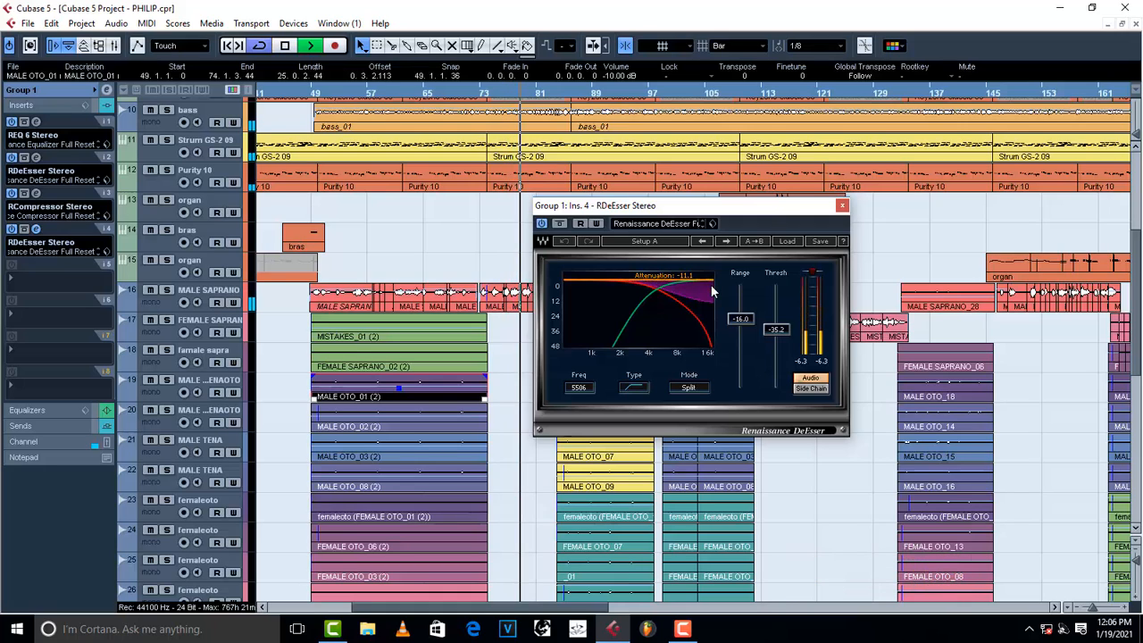
{"action": "key", "text": "space"}
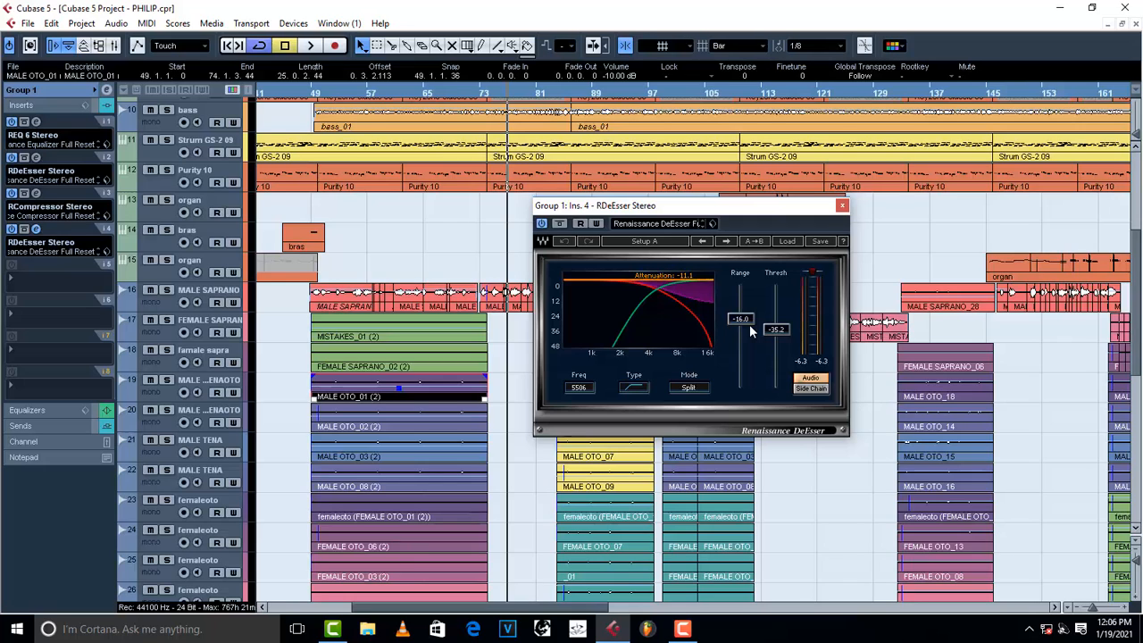
{"action": "key", "text": "space"}
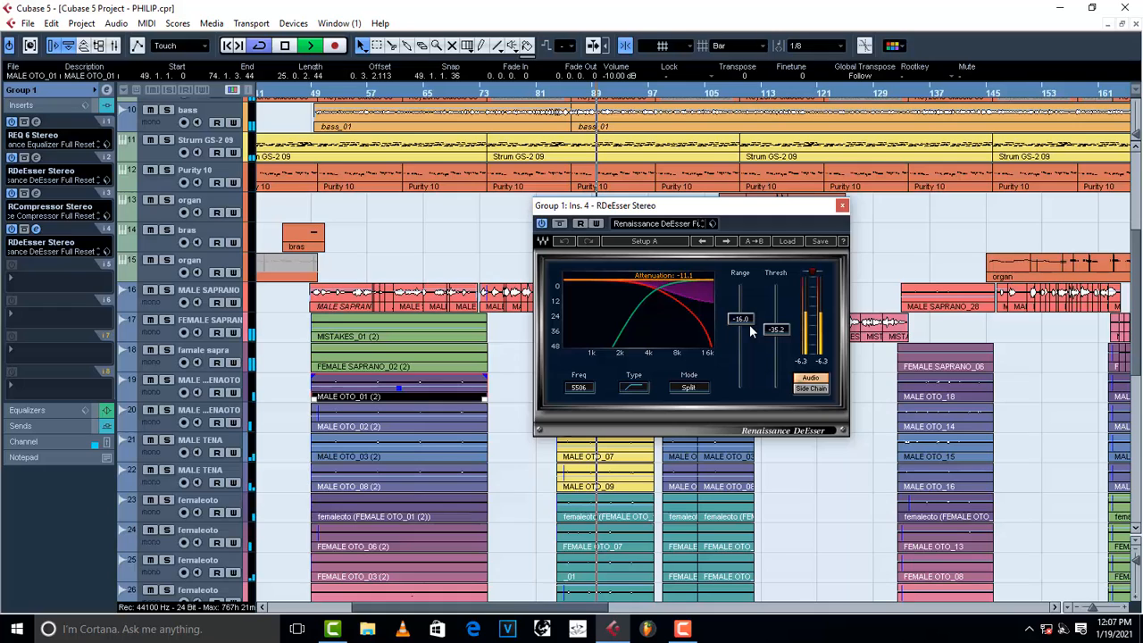
{"action": "key", "text": "space"}
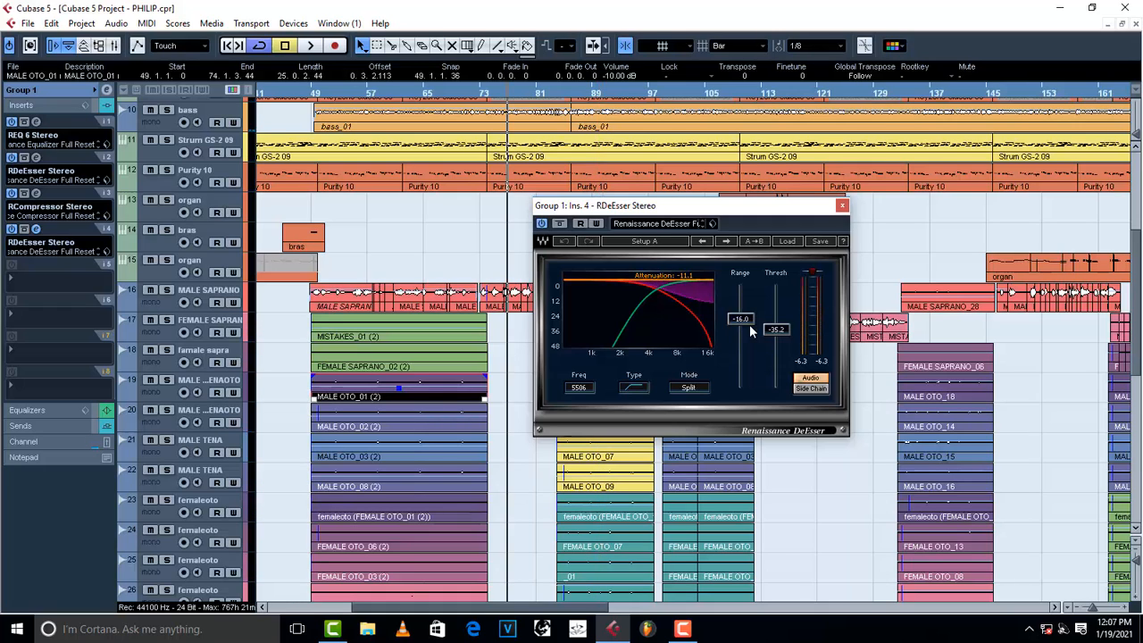
{"action": "left_click", "coordinate": [841, 205]}
Solo the MT-PowerDrumKit 01 track and play the drums alone
{"action": "scroll", "coordinate": [470, 251], "scroll_direction": "up", "scroll_amount": 5}
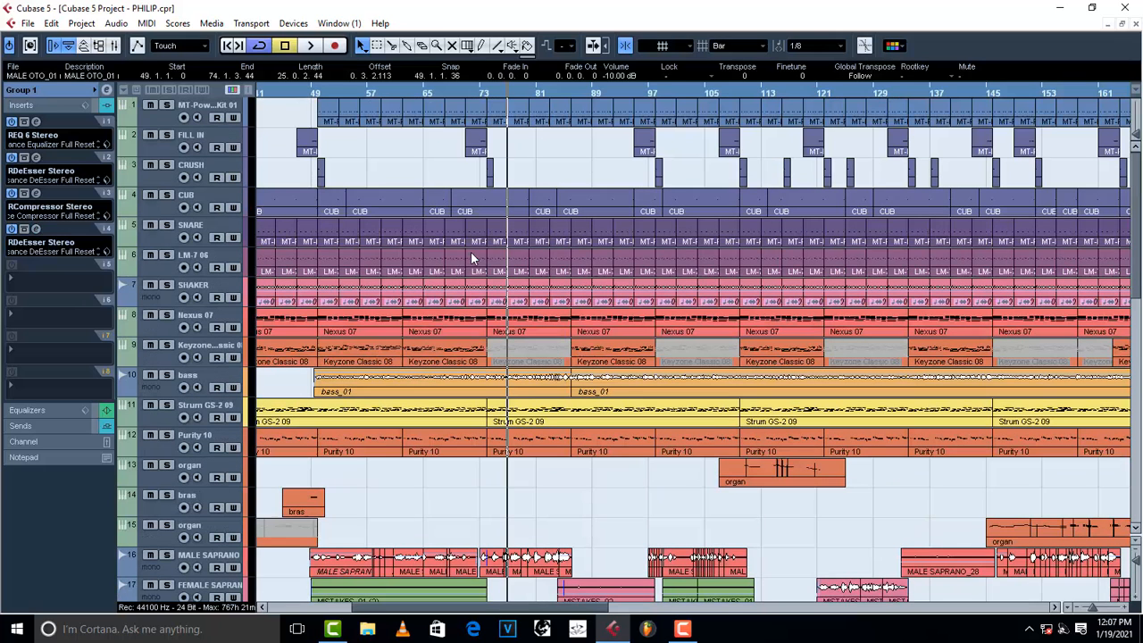
{"action": "left_click", "coordinate": [158, 120]}
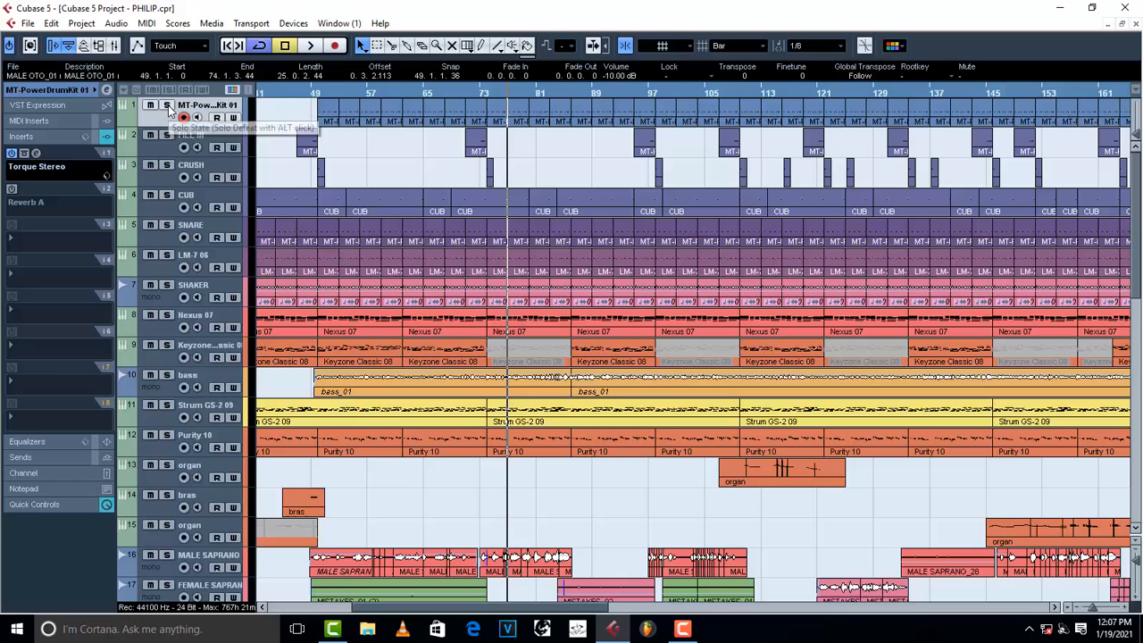
{"action": "left_click", "coordinate": [166, 105]}
{"action": "key", "text": "space"}
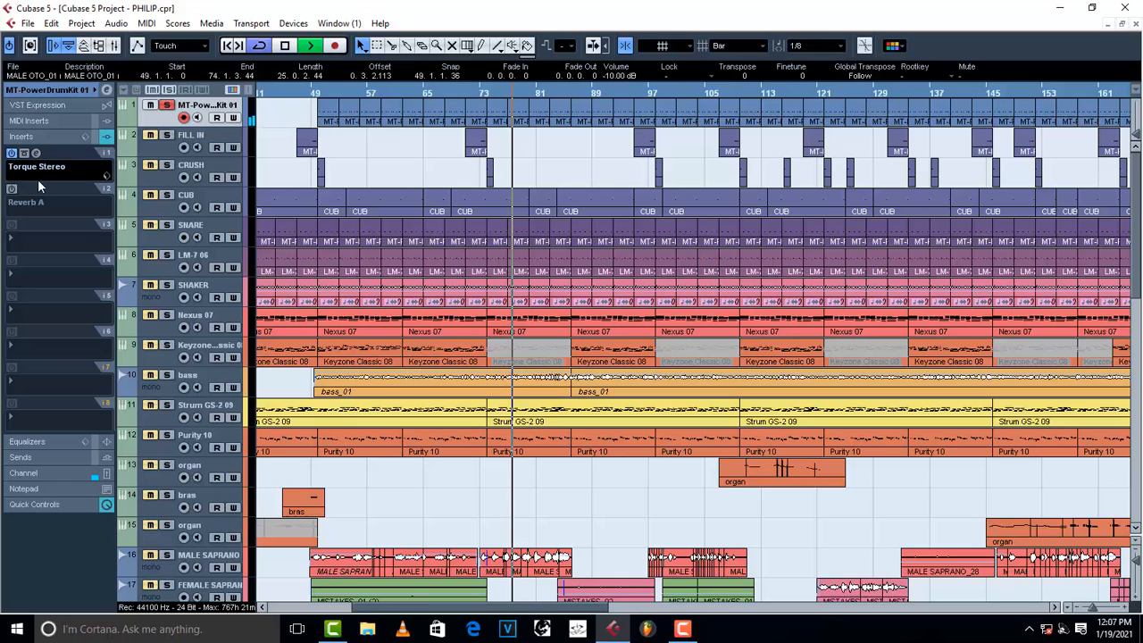
{"action": "key", "text": "space"}
Play the drums with Torque Stereo (+110 cents) bypassed, re-enable it, close it and unsolo
{"action": "left_click", "coordinate": [39, 155]}
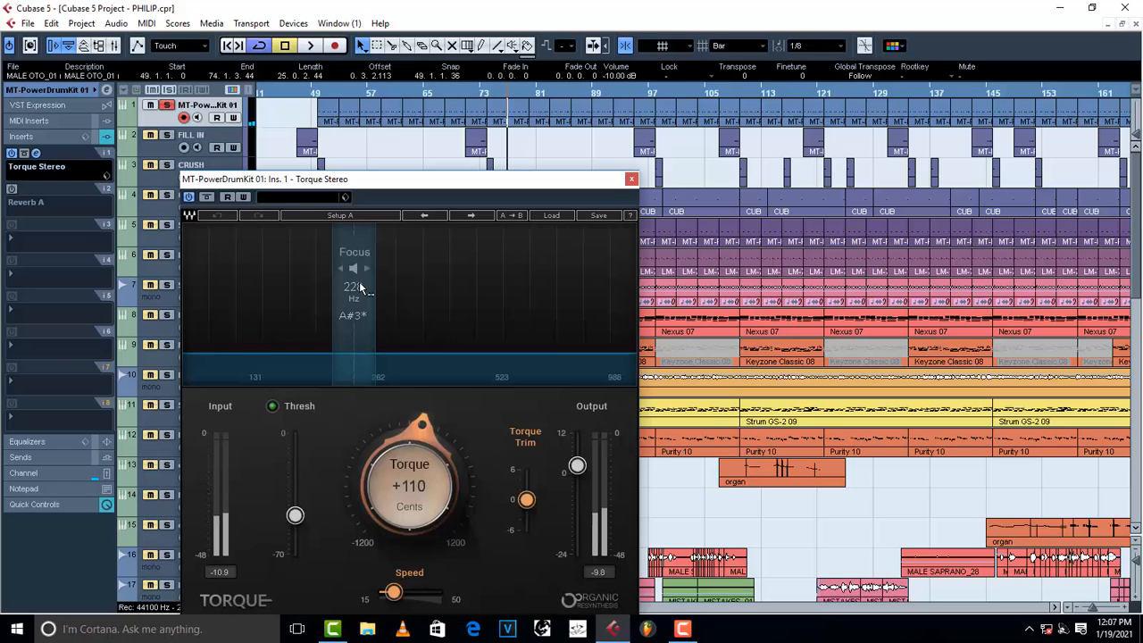
{"action": "left_click", "coordinate": [190, 198]}
{"action": "key", "text": "space"}
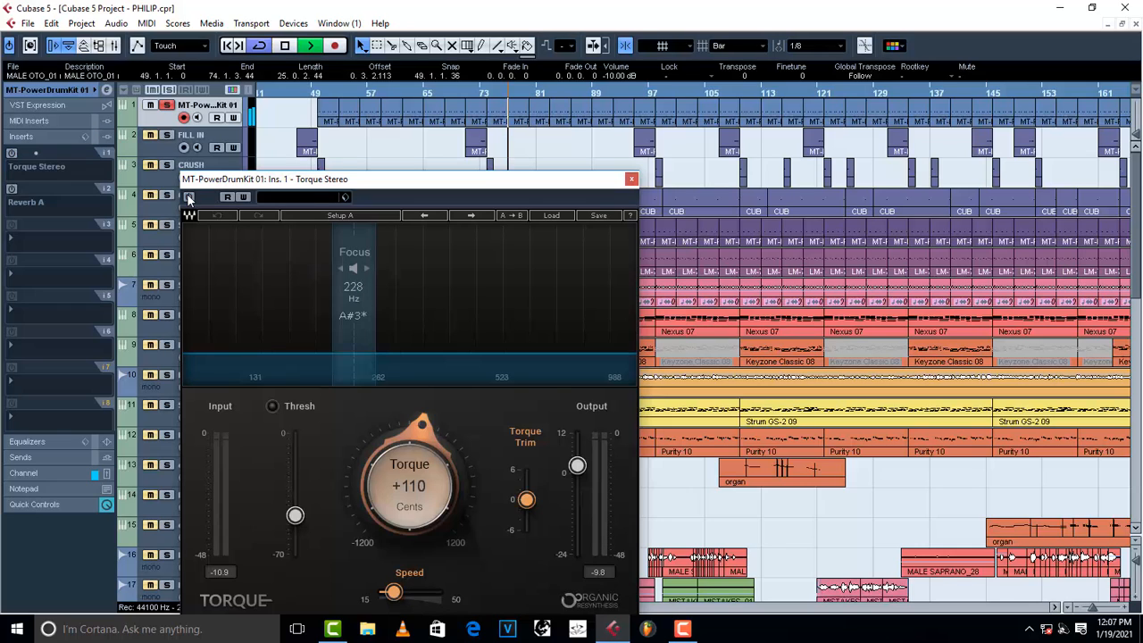
{"action": "key", "text": "space"}
{"action": "left_click", "coordinate": [189, 197]}
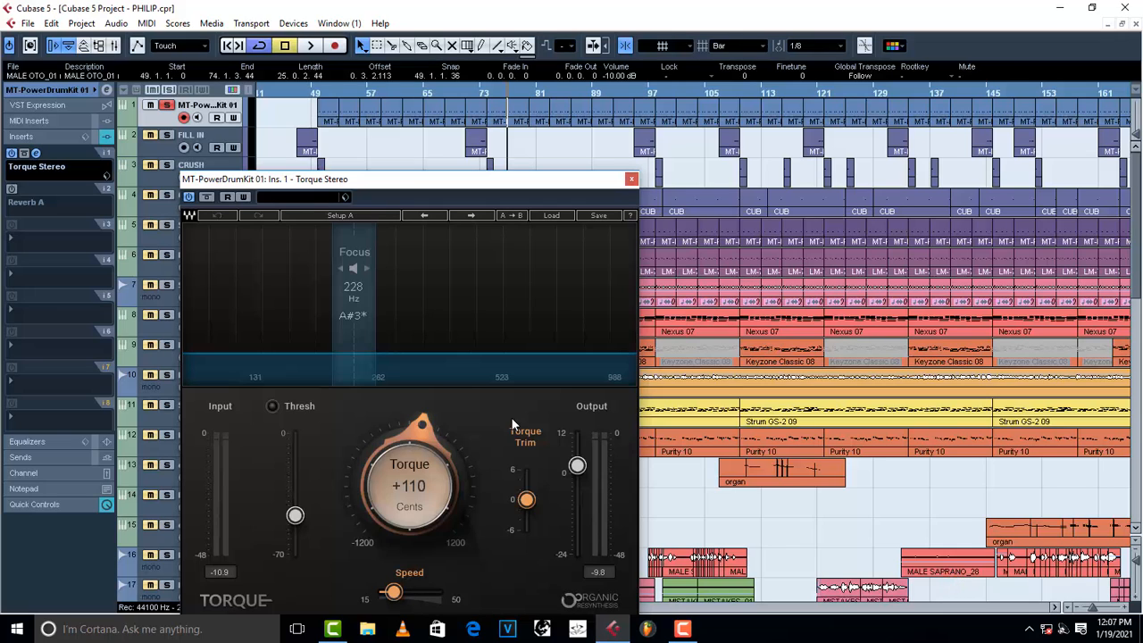
{"action": "left_click", "coordinate": [631, 179]}
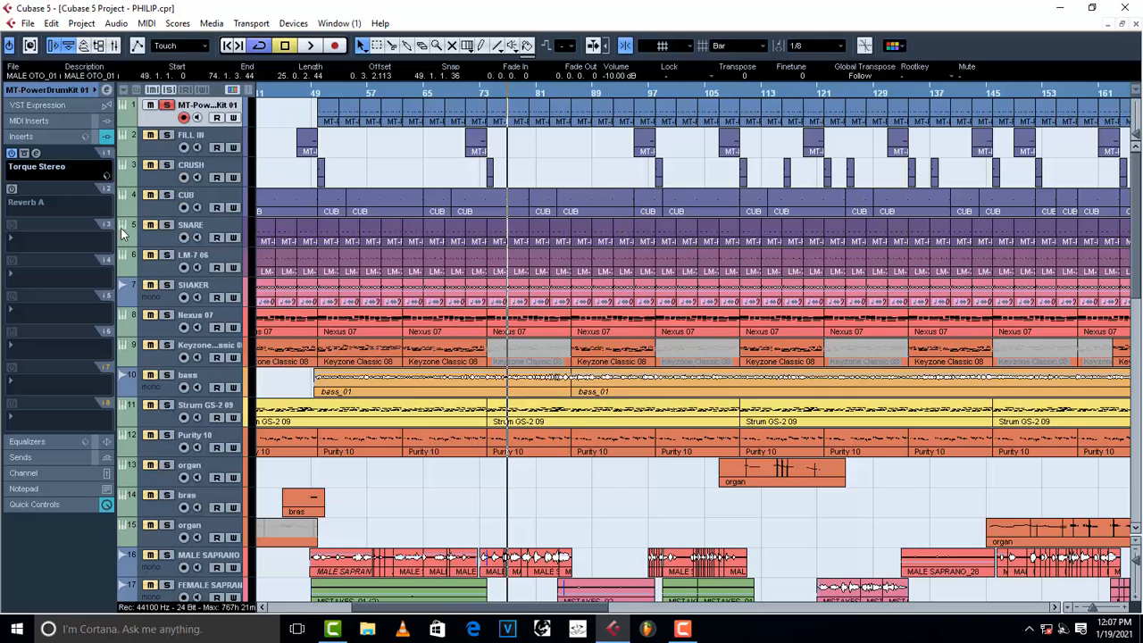
{"action": "left_click", "coordinate": [166, 106]}
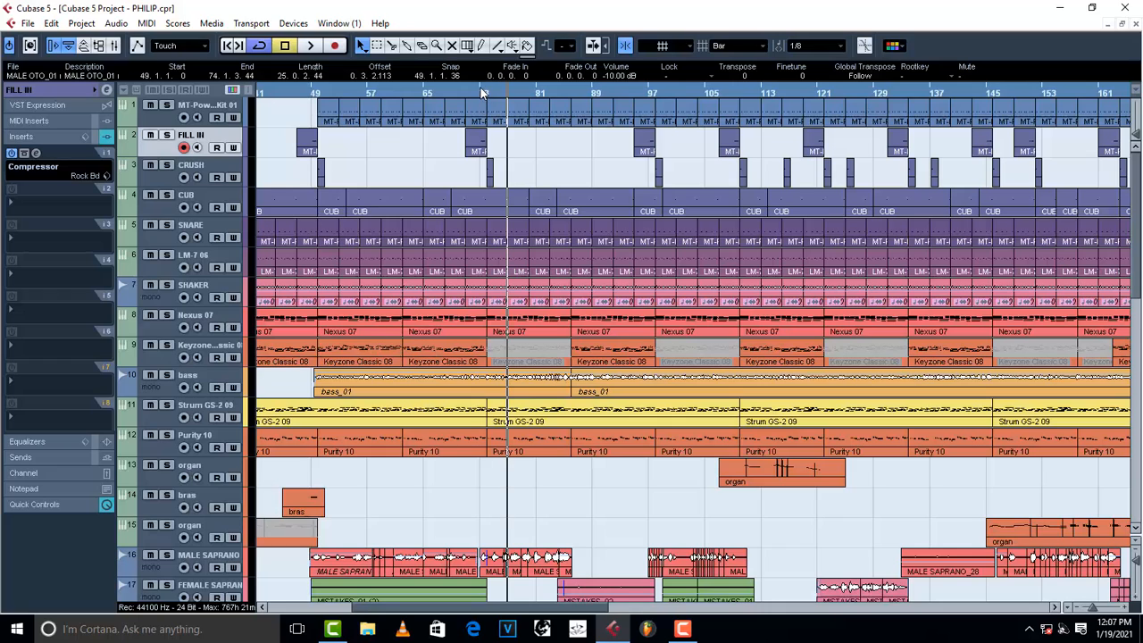
Step through the CRUSH and CUB tracks, then audition the SNARE track soloed
{"action": "left_click", "coordinate": [158, 185]}
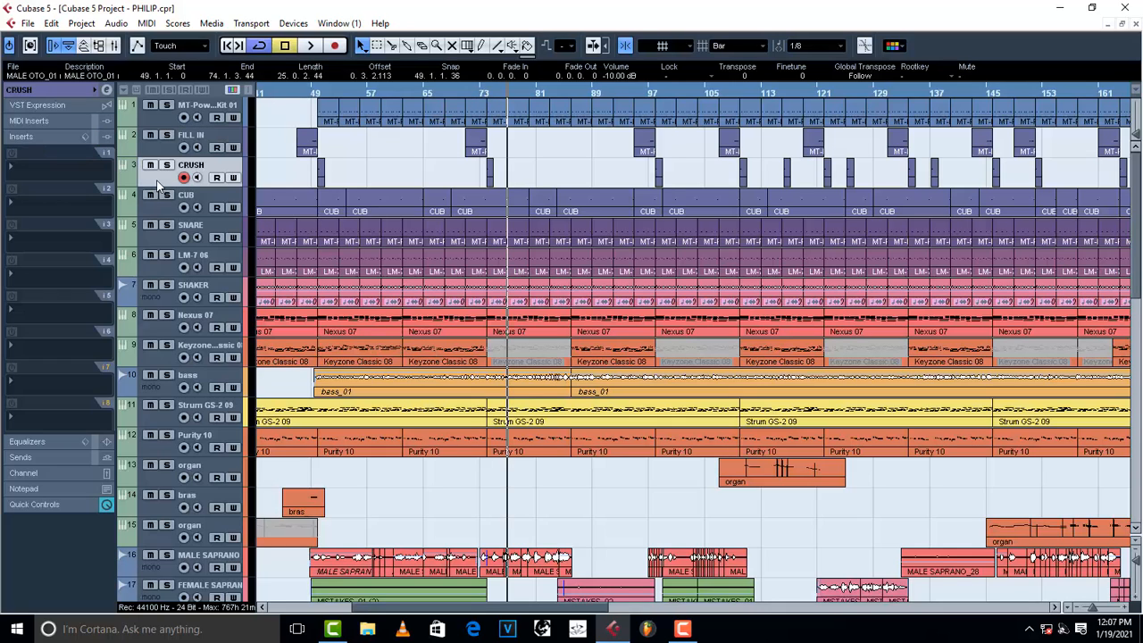
{"action": "left_click", "coordinate": [153, 204]}
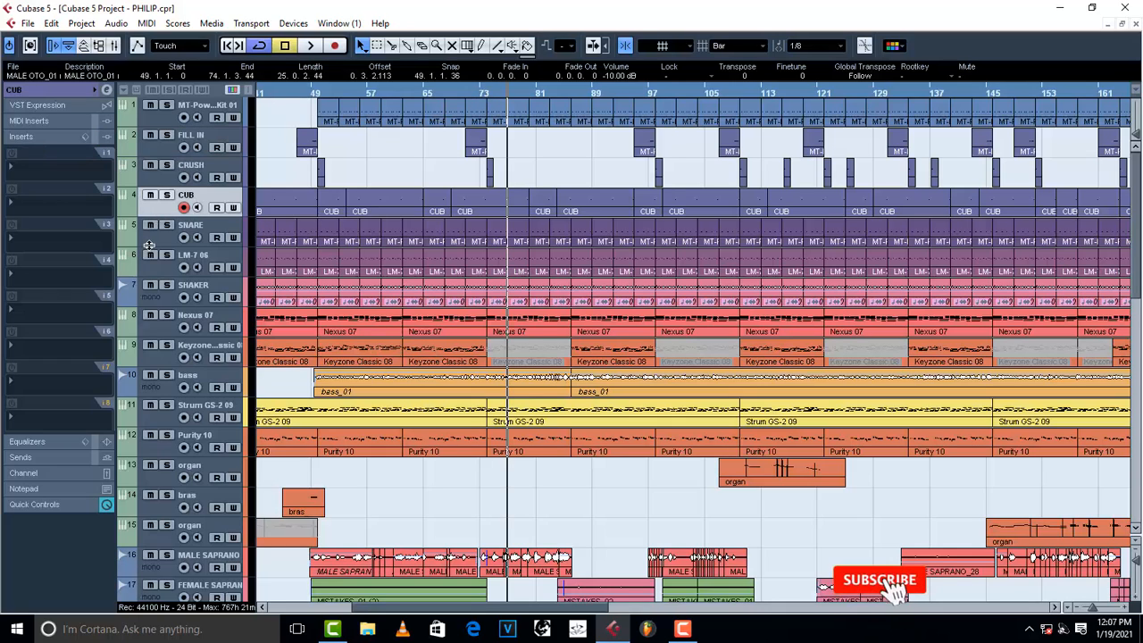
{"action": "left_click", "coordinate": [153, 243]}
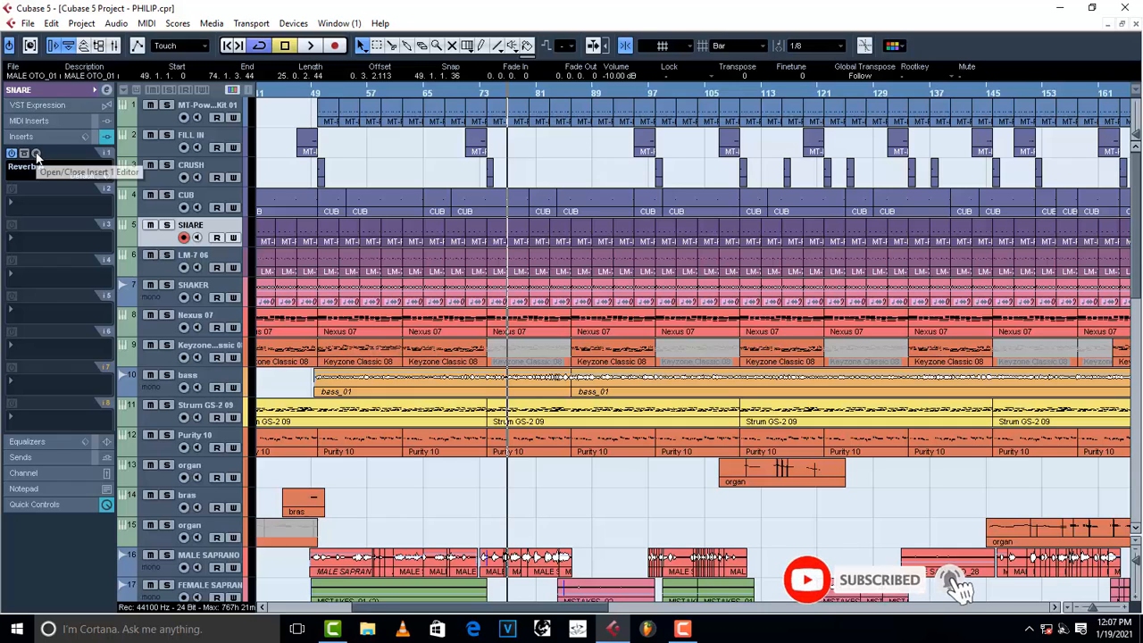
{"action": "left_click", "coordinate": [167, 225]}
{"action": "key", "text": "space"}
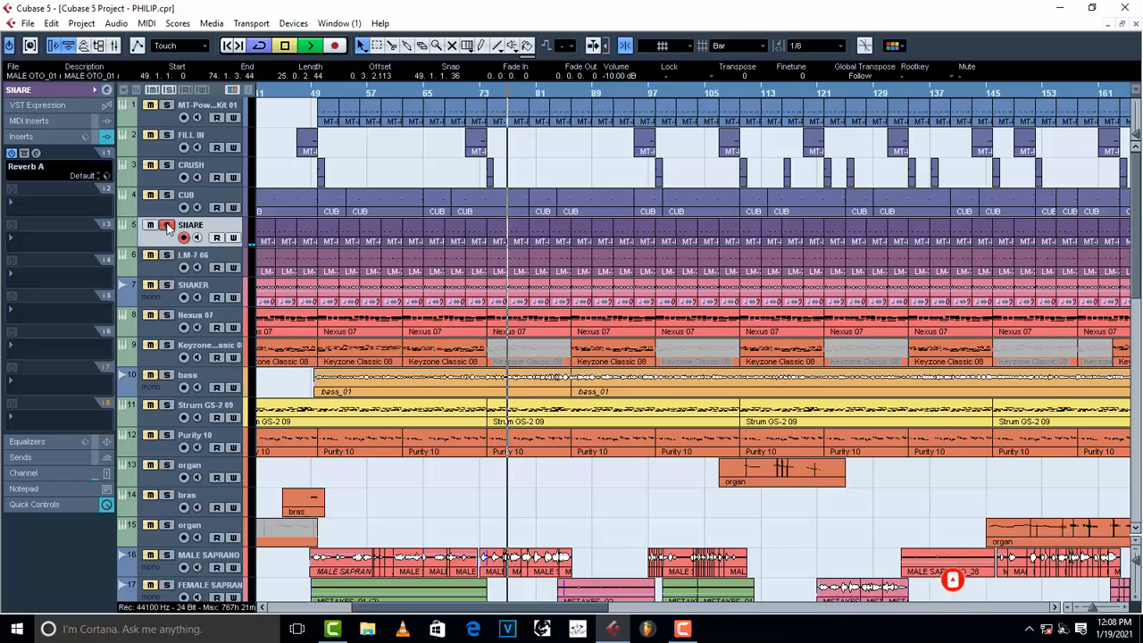
{"action": "key", "text": "space"}
{"action": "left_click", "coordinate": [167, 225]}
Audition the LM-7 06 track soloed, then unsolo it
{"action": "left_click", "coordinate": [161, 268]}
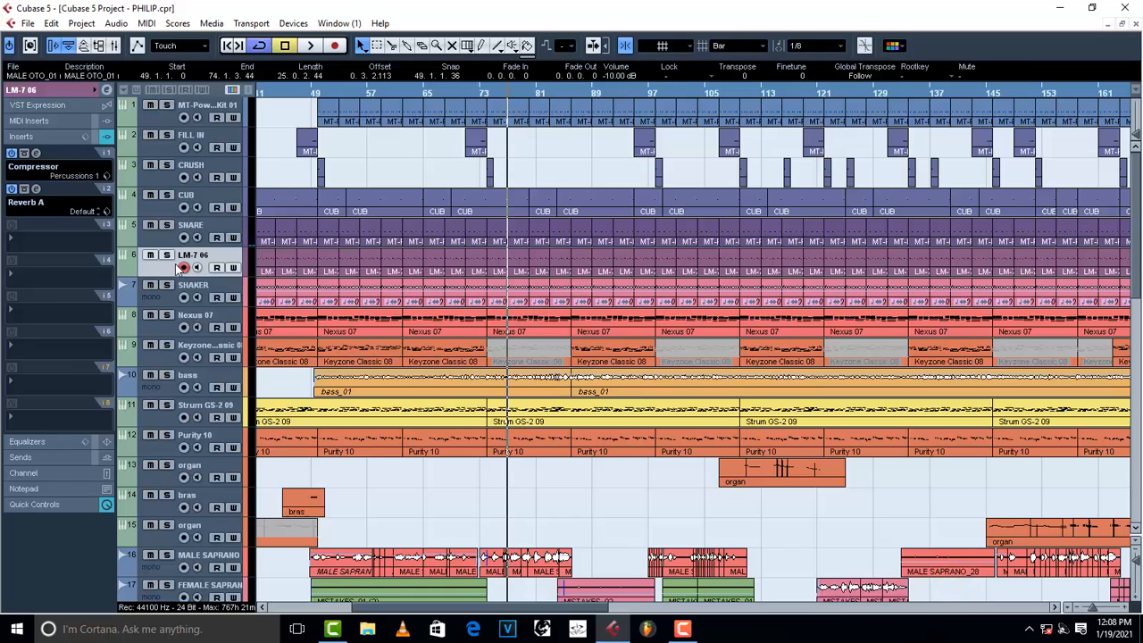
{"action": "left_click", "coordinate": [167, 256]}
{"action": "key", "text": "space"}
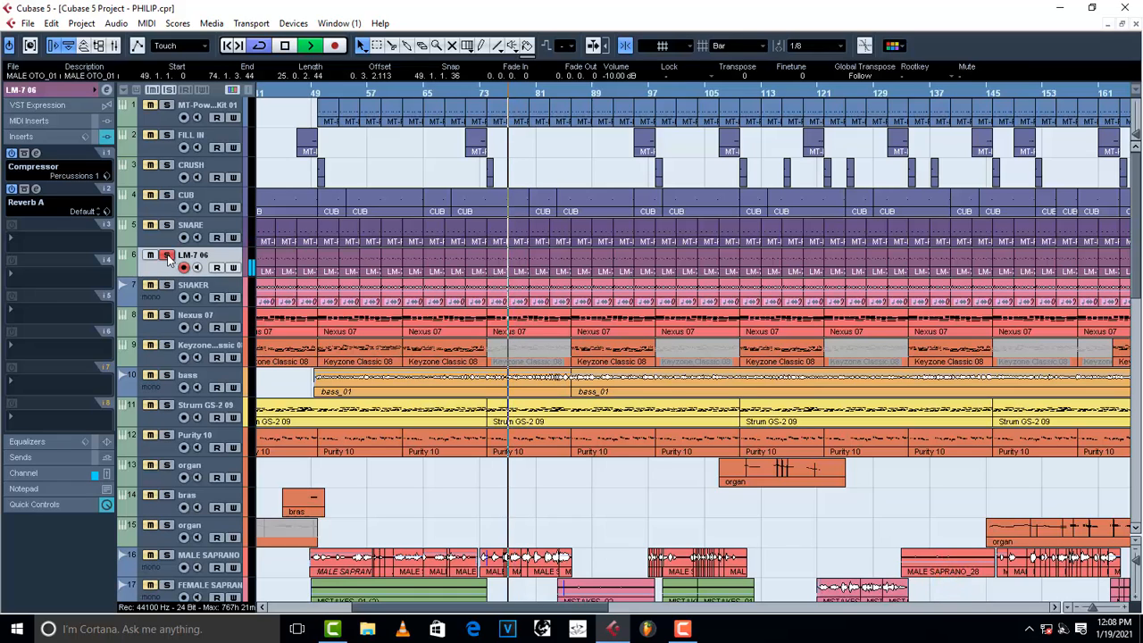
{"action": "key", "text": "space"}
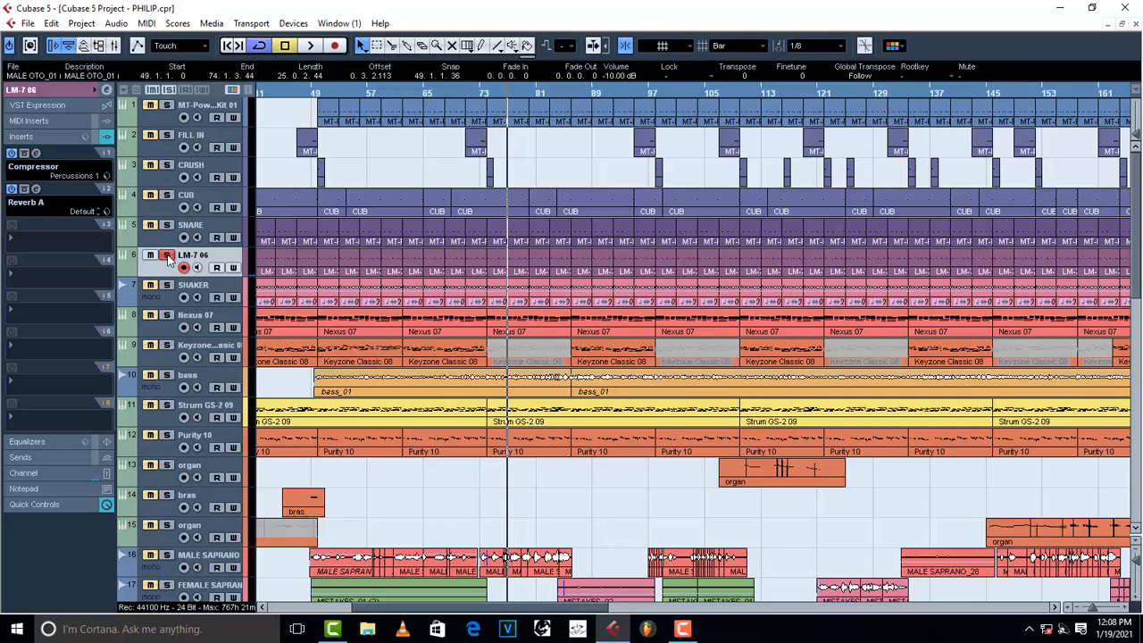
{"action": "left_click", "coordinate": [167, 256]}
Check LM-7 06's Compressor and Reverb A editors, then select the SHAKER track
{"action": "left_click", "coordinate": [37, 152]}
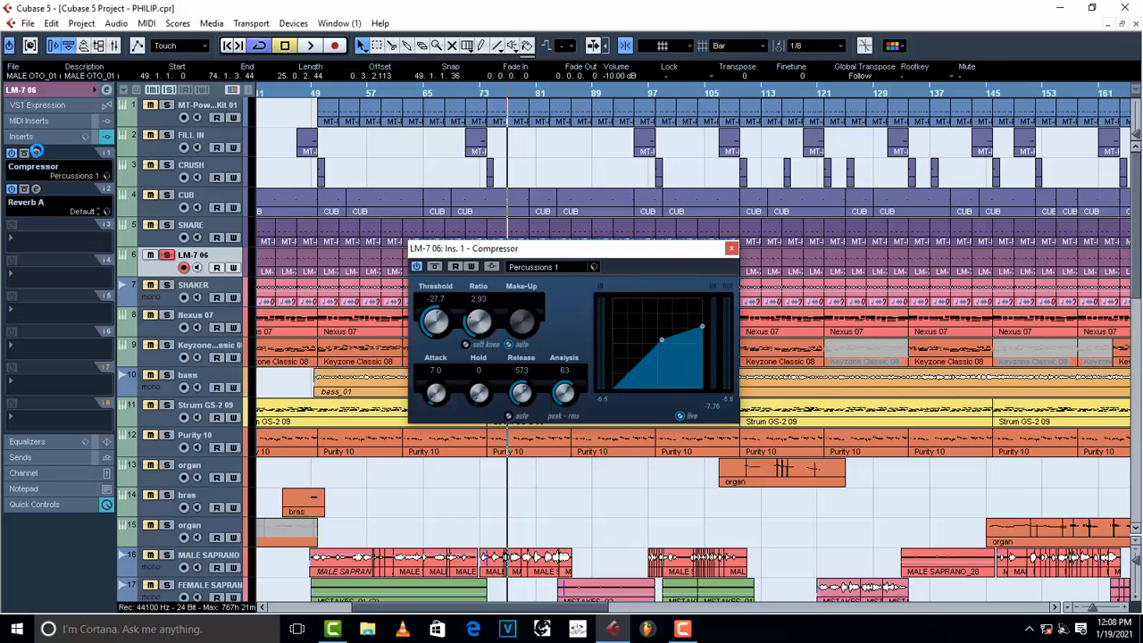
{"action": "left_click", "coordinate": [37, 152]}
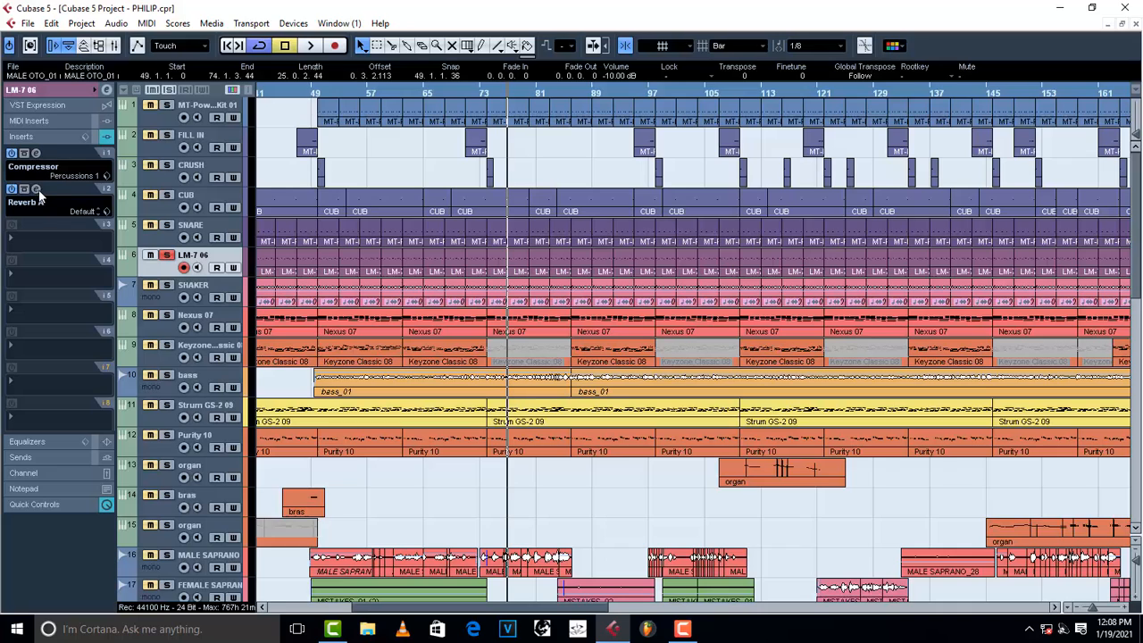
{"action": "left_click", "coordinate": [37, 190]}
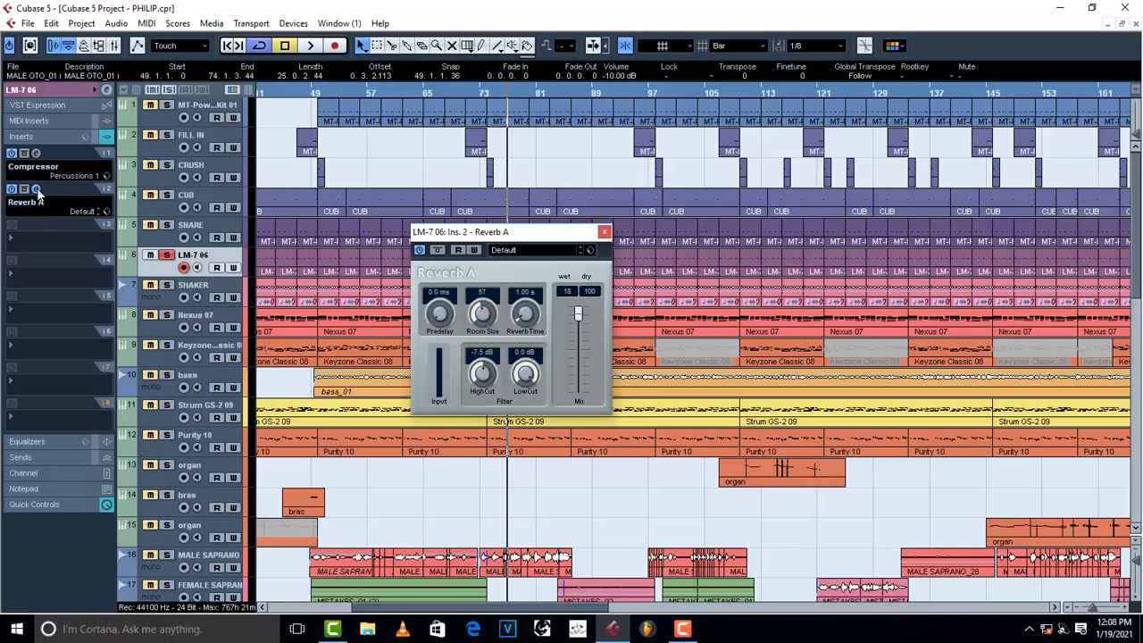
{"action": "left_click", "coordinate": [37, 190]}
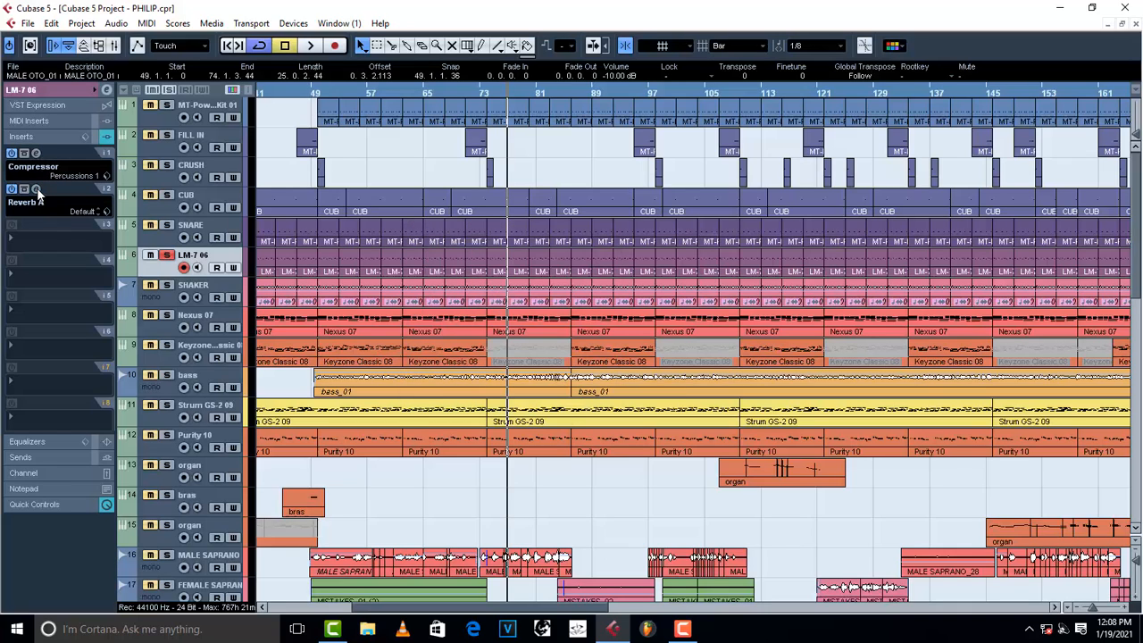
{"action": "left_click", "coordinate": [157, 303]}
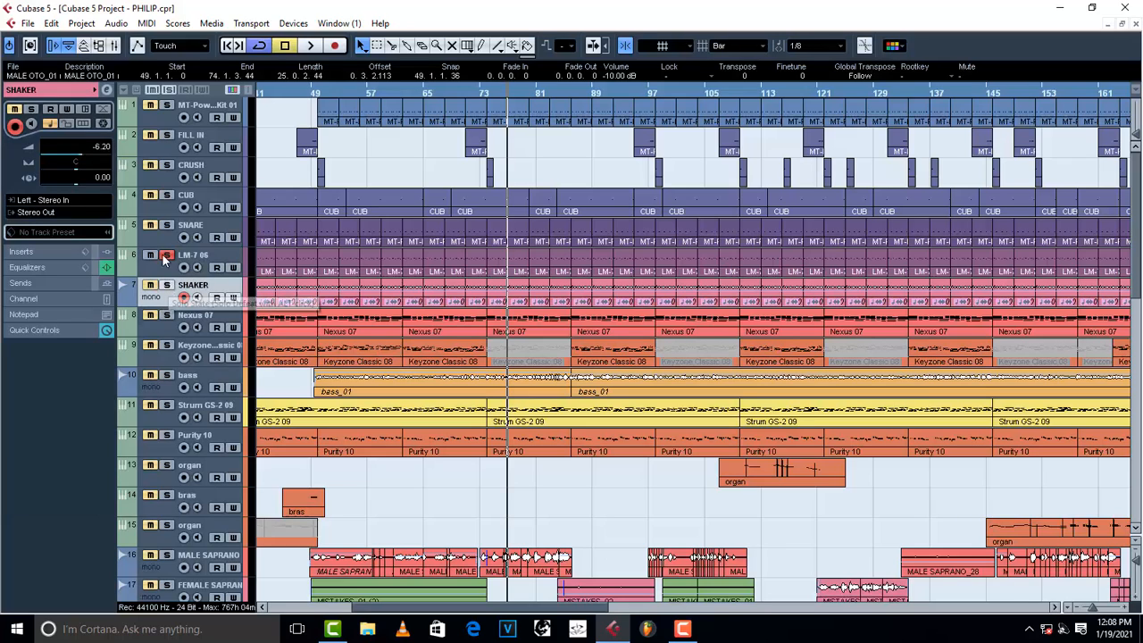
Solo and play SHAKER, then open its channel settings
{"action": "left_click", "coordinate": [166, 286]}
{"action": "key", "text": "space"}
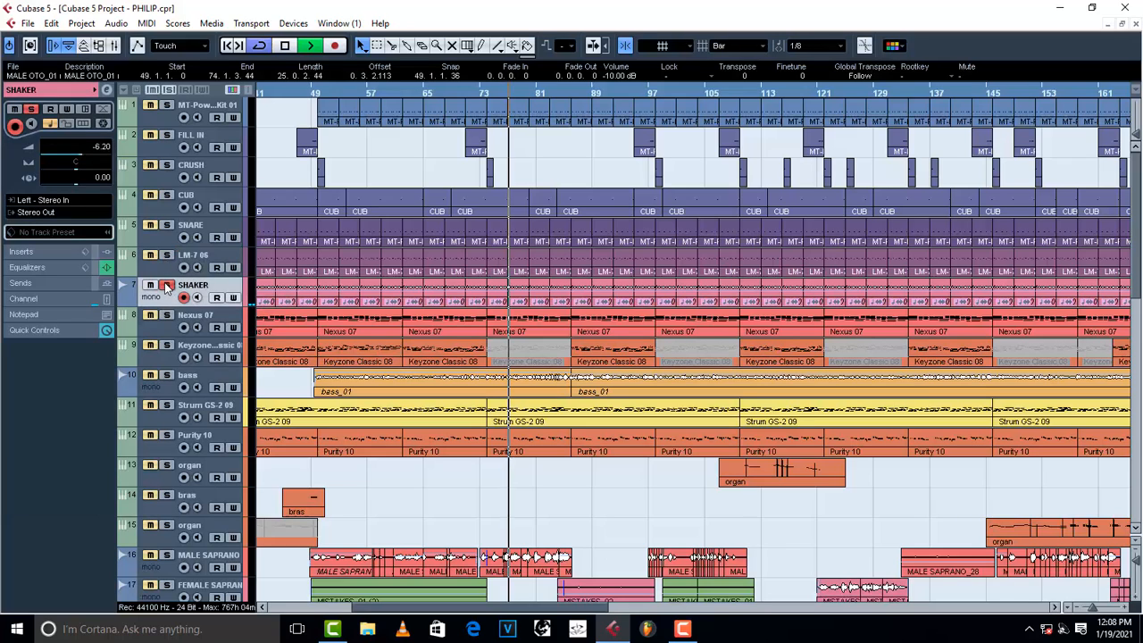
{"action": "key", "text": "space"}
{"action": "left_click", "coordinate": [21, 252]}
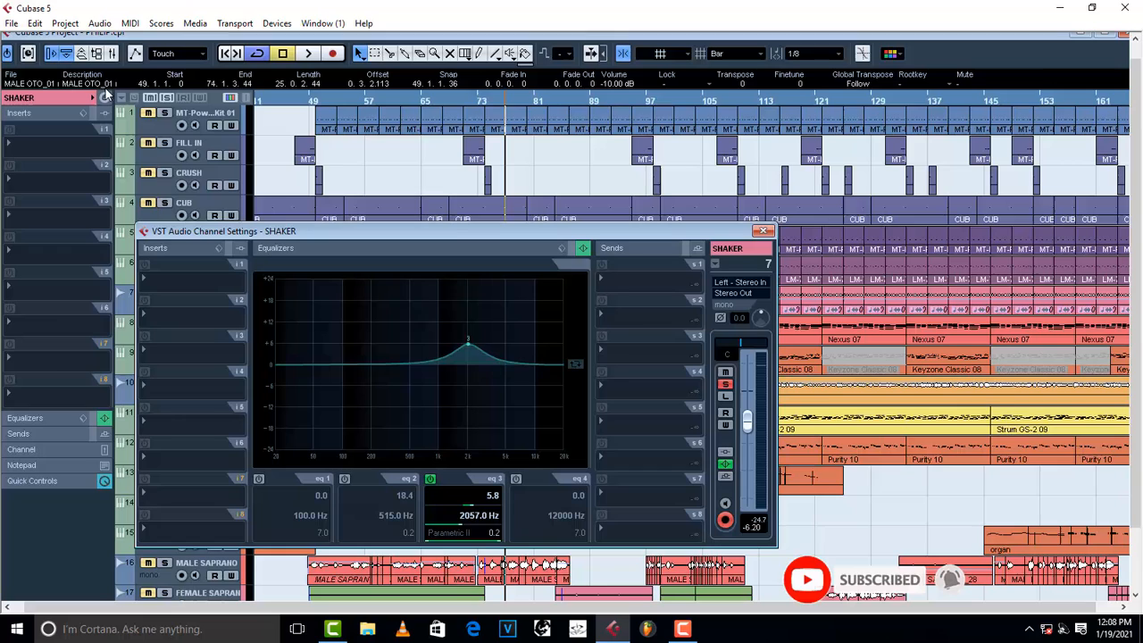
{"action": "left_click", "coordinate": [107, 90]}
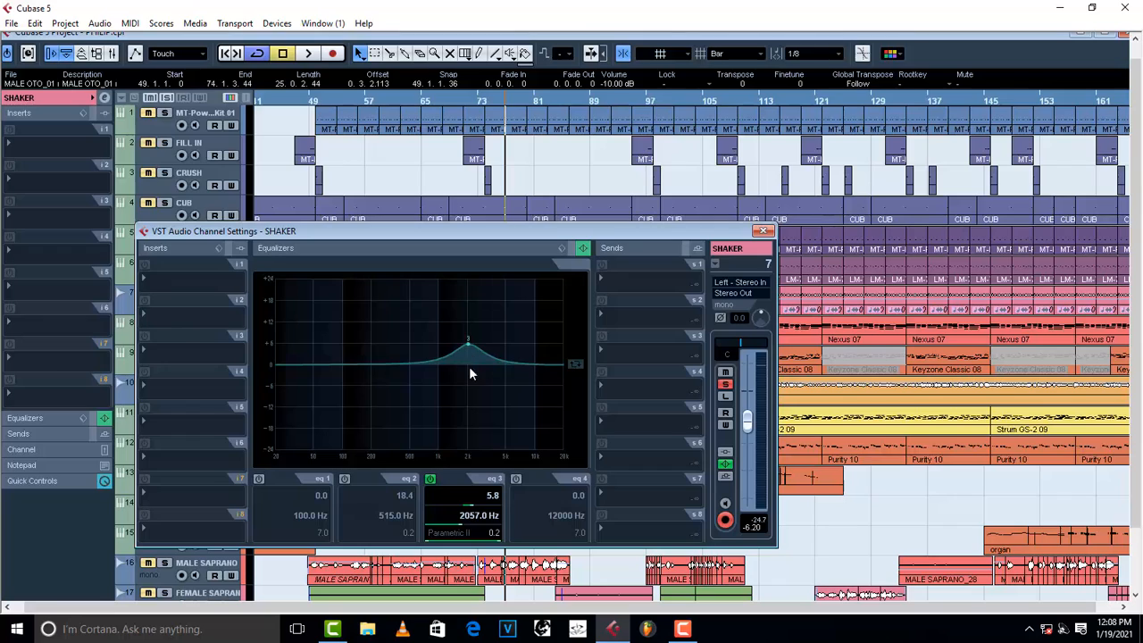
Compare SHAKER's 2057 Hz EQ band 3 off and on while playing, keep it active, then select Nexus 07
{"action": "left_click", "coordinate": [430, 479]}
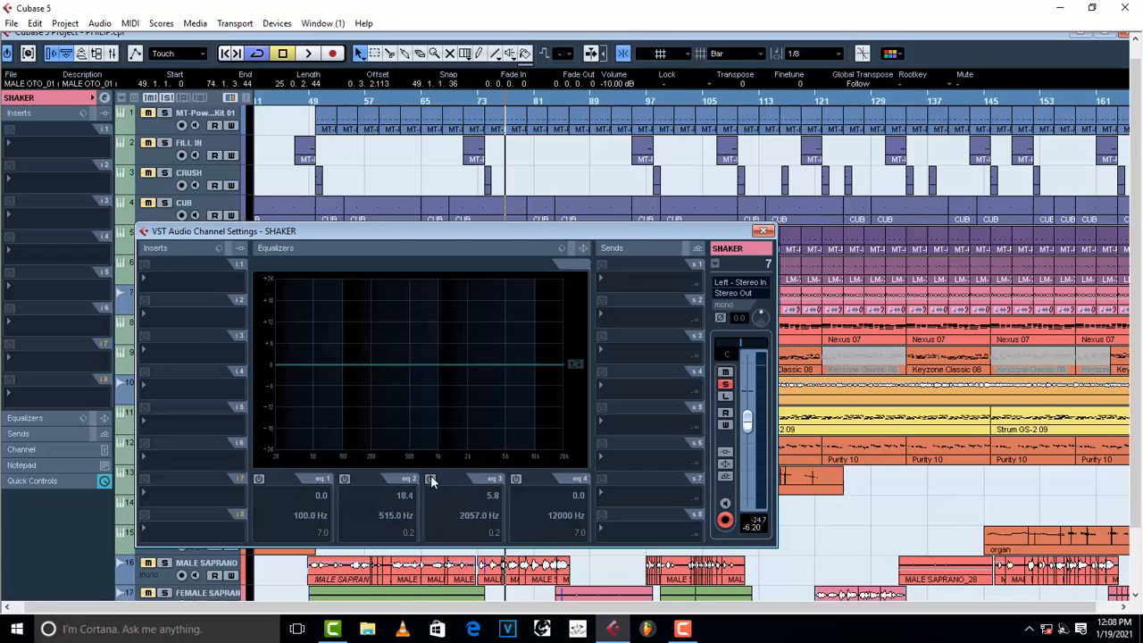
{"action": "key", "text": "space"}
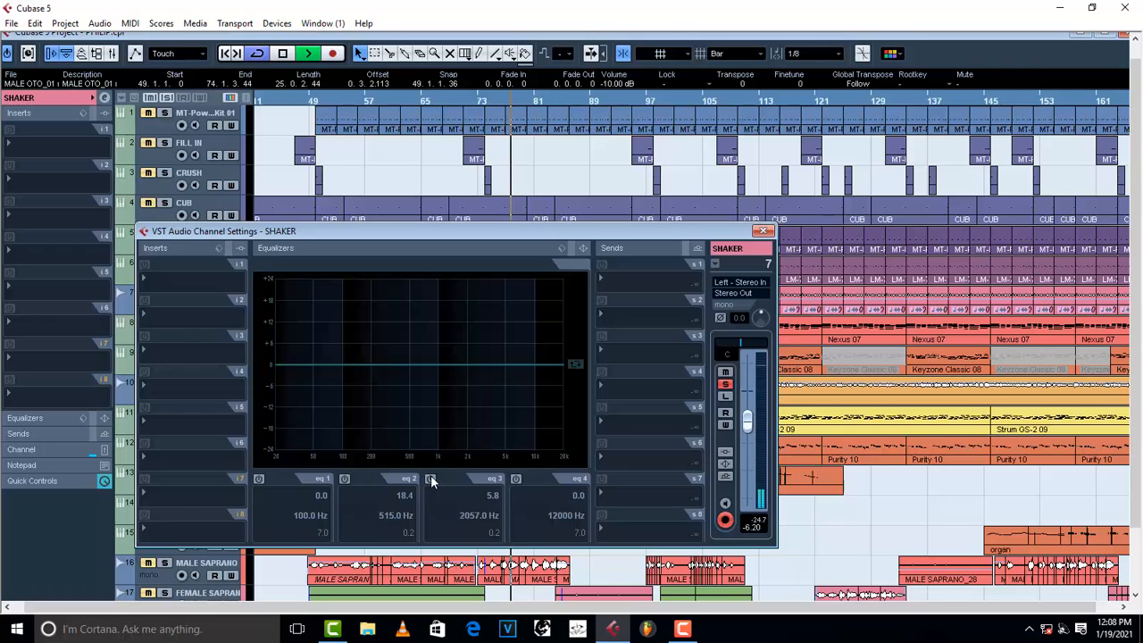
{"action": "left_click", "coordinate": [430, 479]}
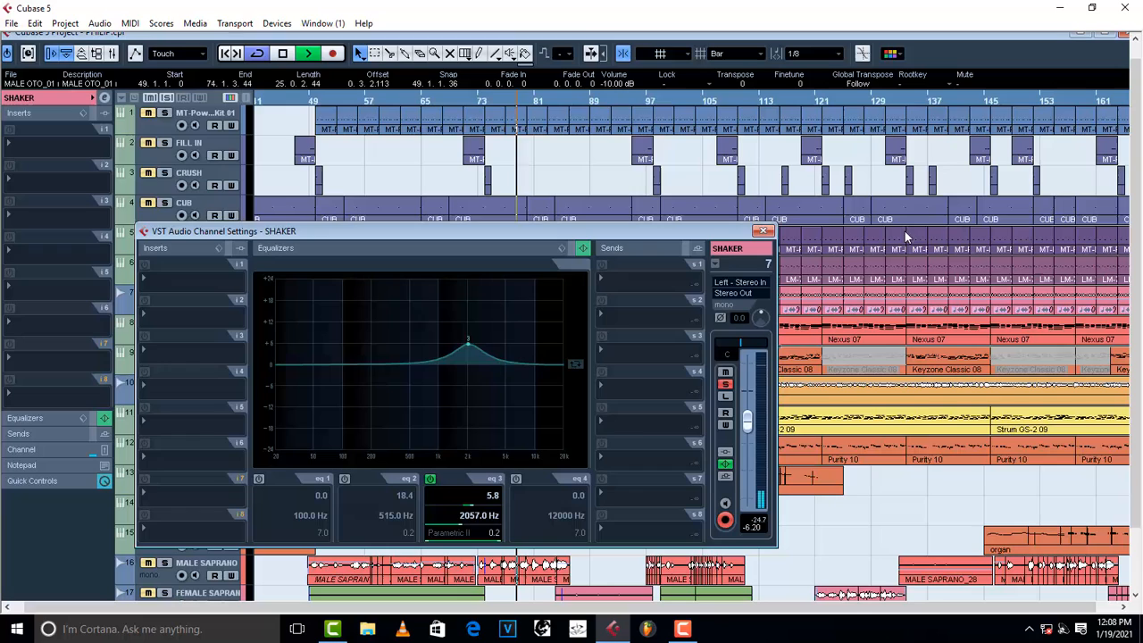
{"action": "left_click", "coordinate": [762, 231]}
{"action": "key", "text": "space"}
{"action": "left_click", "coordinate": [165, 329]}
Solo and play Nexus 07, then solo Keyzone Classic 08 instead
{"action": "left_click", "coordinate": [164, 324]}
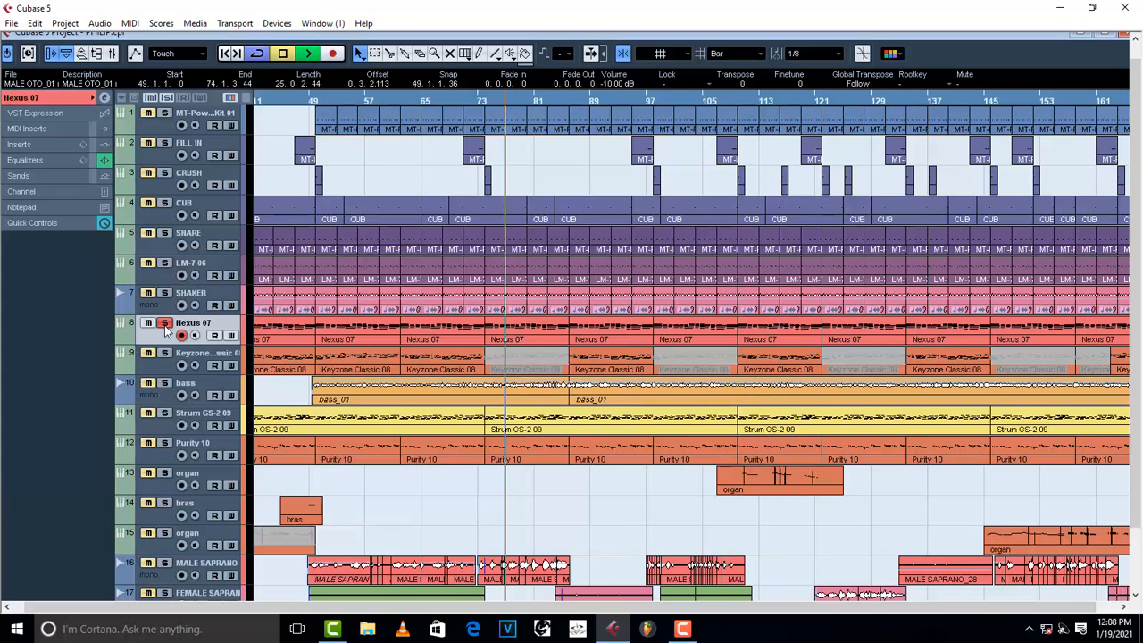
{"action": "key", "text": "space"}
{"action": "left_click", "coordinate": [162, 371]}
{"action": "left_click", "coordinate": [164, 322]}
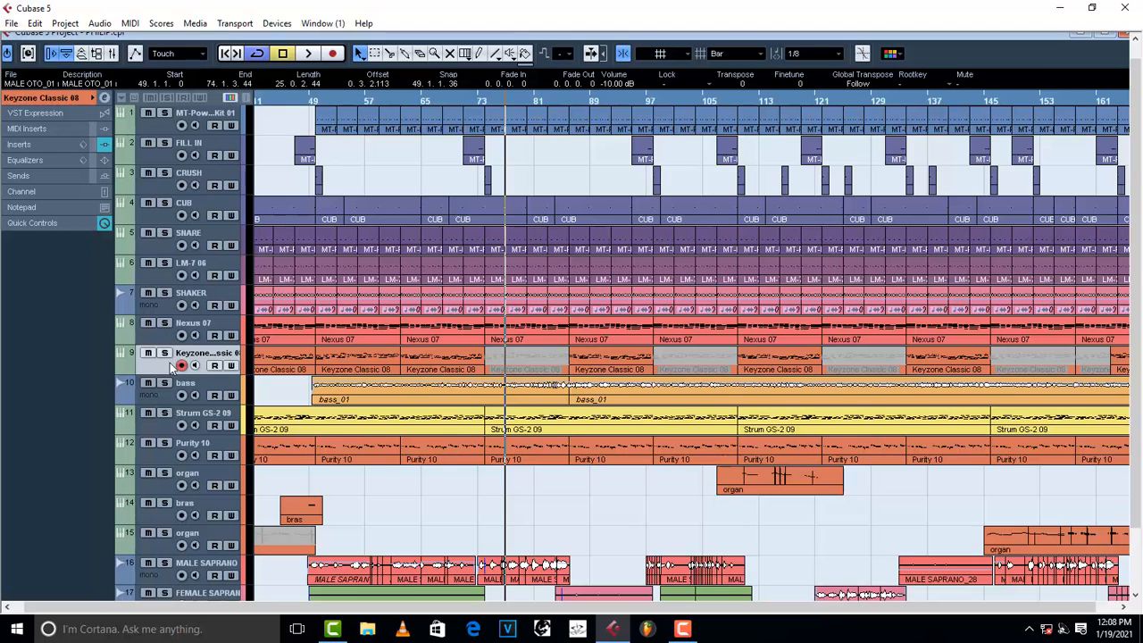
Hear Keyzone Classic 08's Pressed Piano compressor, close it, unsolo, and solo the bass track
{"action": "left_click", "coordinate": [16, 145]}
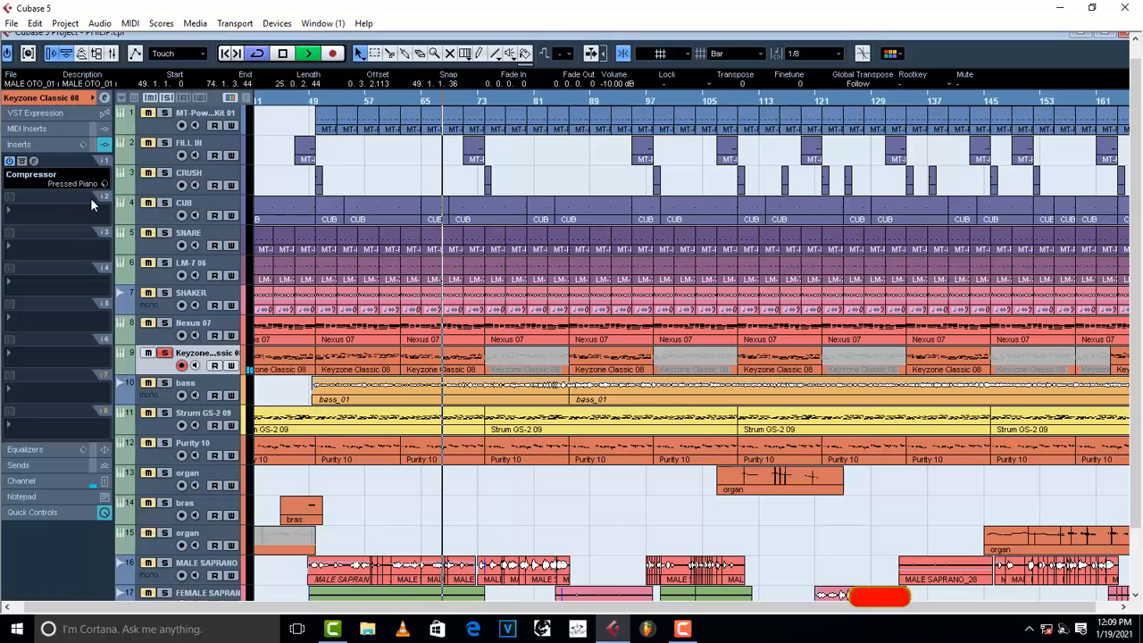
{"action": "left_click", "coordinate": [34, 162]}
{"action": "key", "text": "space"}
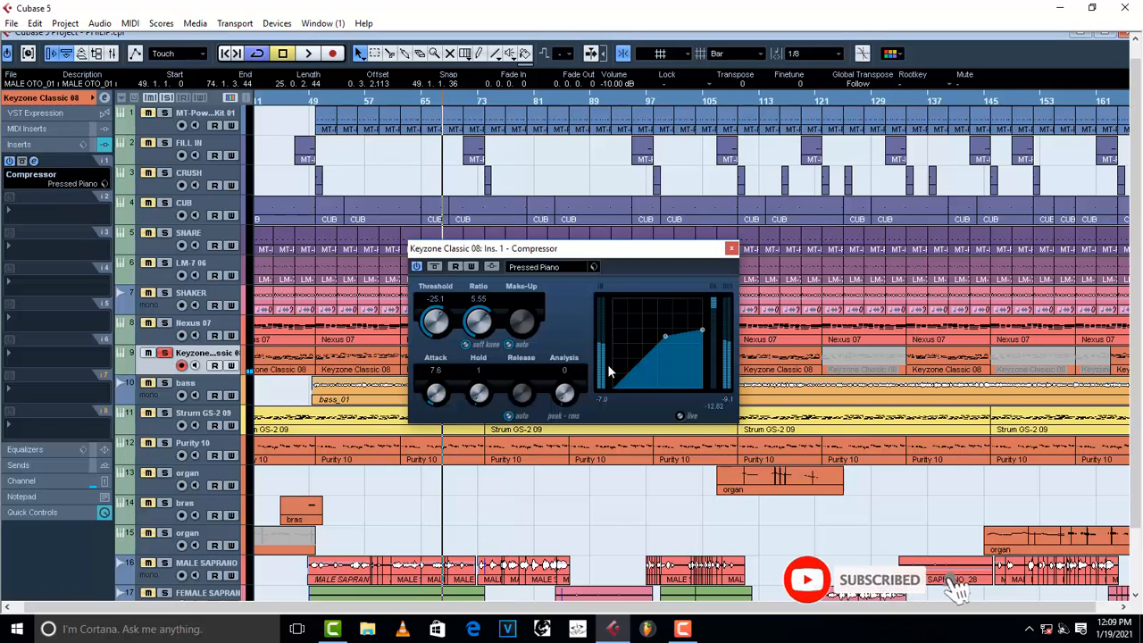
{"action": "key", "text": "space"}
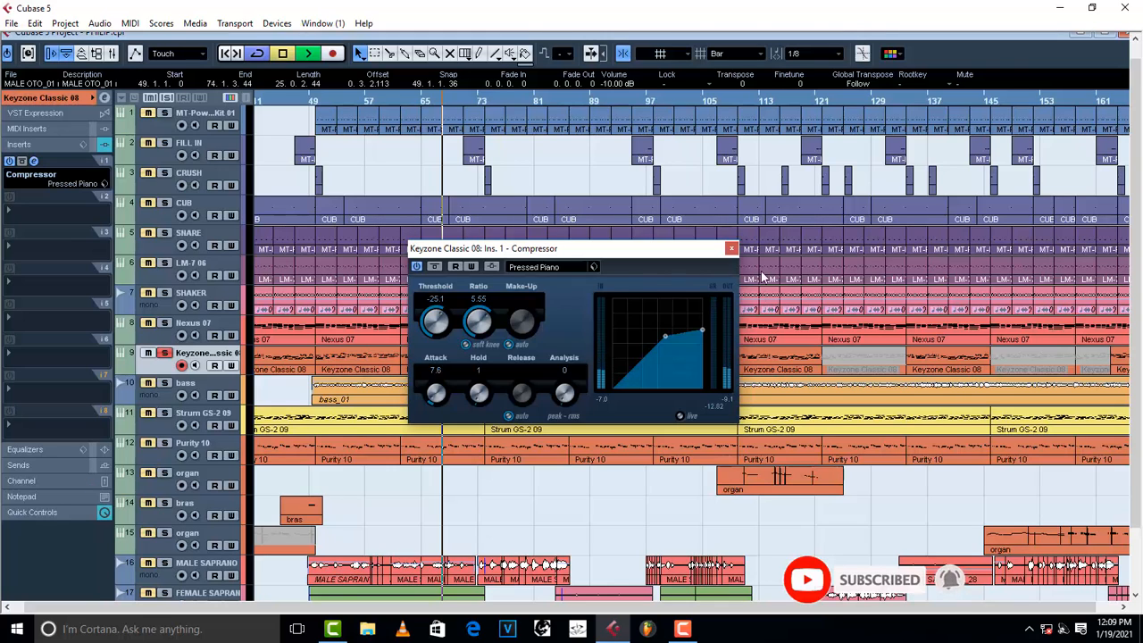
{"action": "left_click", "coordinate": [731, 248]}
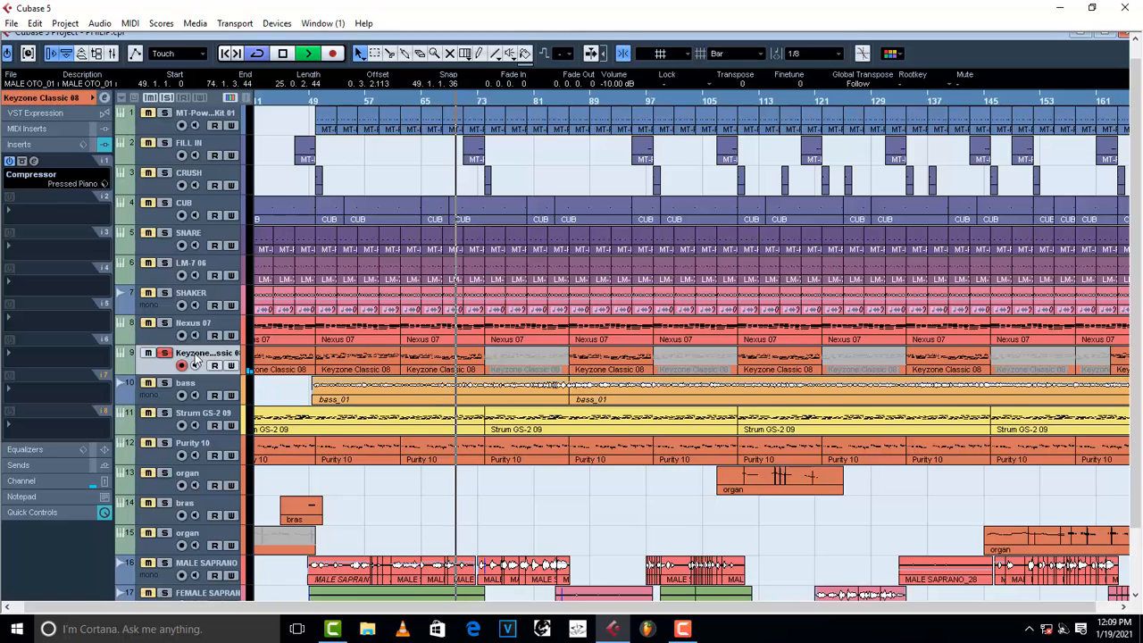
{"action": "left_click", "coordinate": [164, 353]}
{"action": "key", "text": "space"}
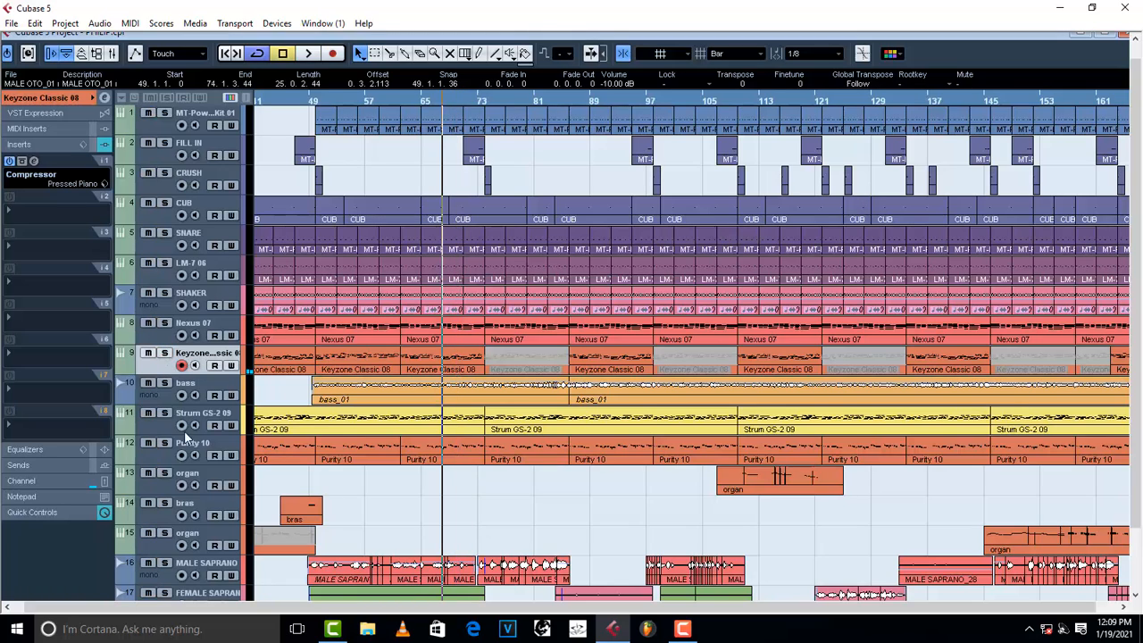
{"action": "left_click", "coordinate": [165, 383]}
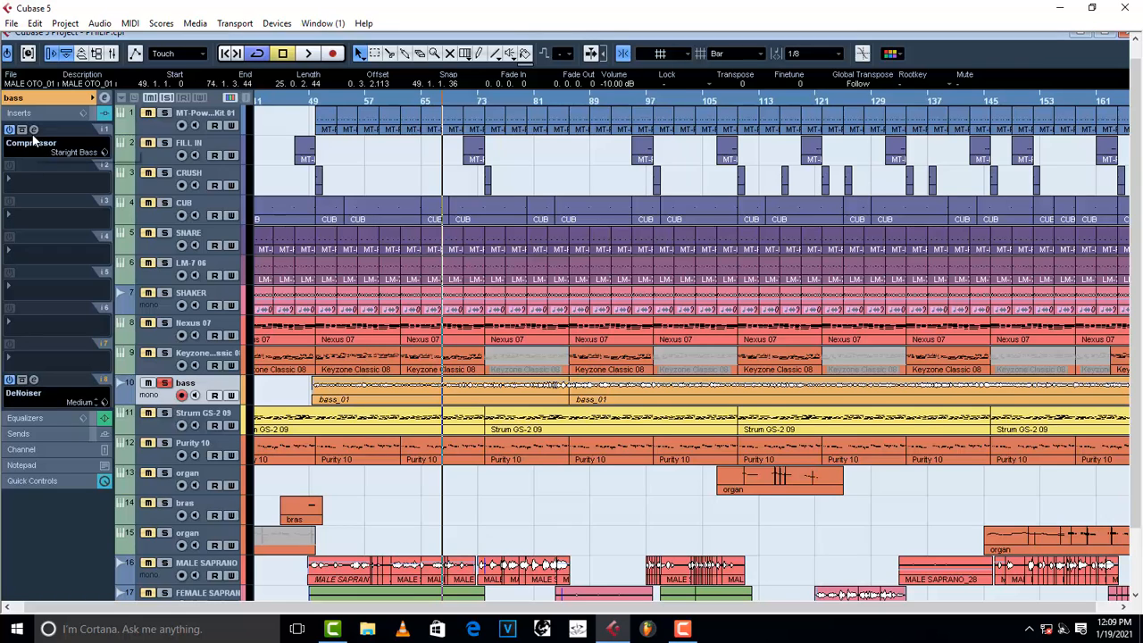
Inspect the bass track's Compressor and its preset browser, then close both
{"action": "left_click", "coordinate": [34, 130]}
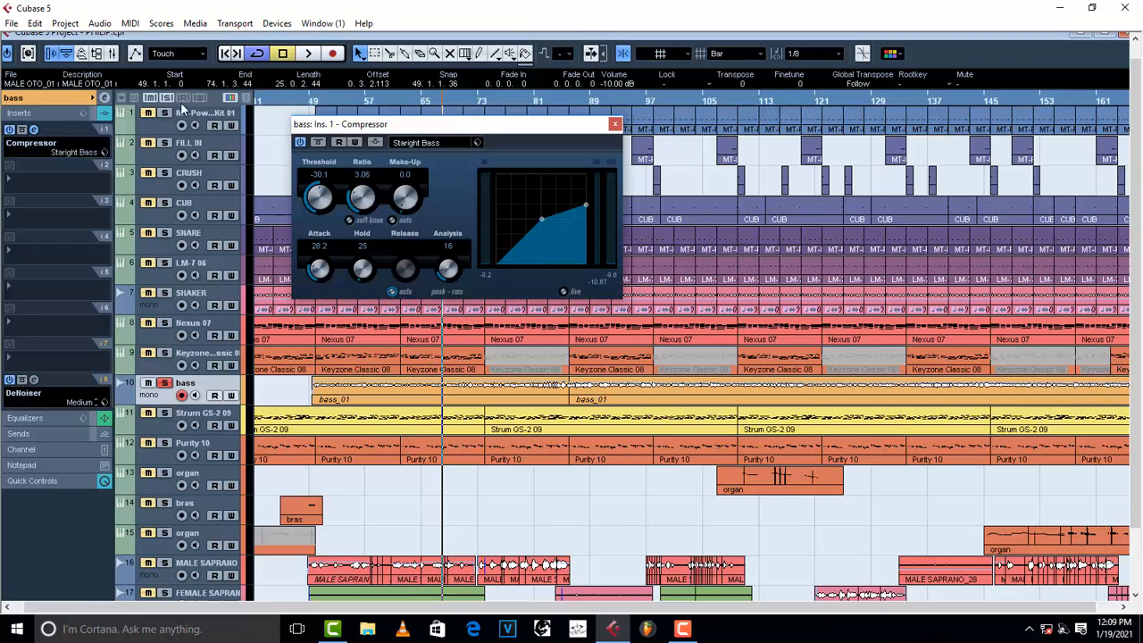
{"action": "left_click", "coordinate": [440, 145]}
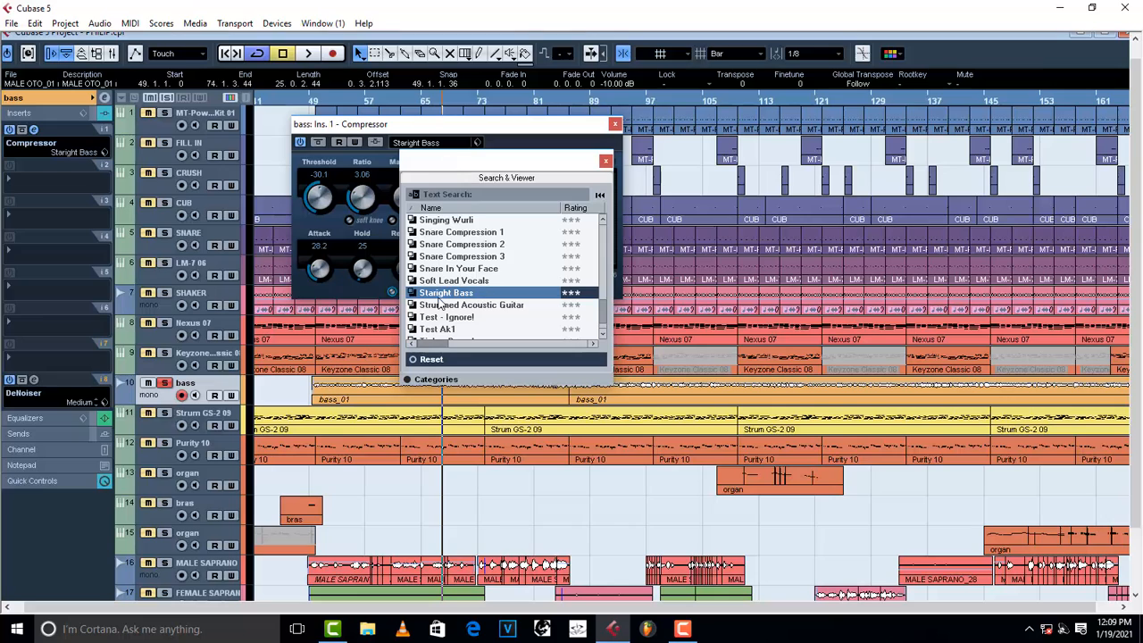
{"action": "left_click", "coordinate": [605, 163]}
{"action": "left_click", "coordinate": [614, 123]}
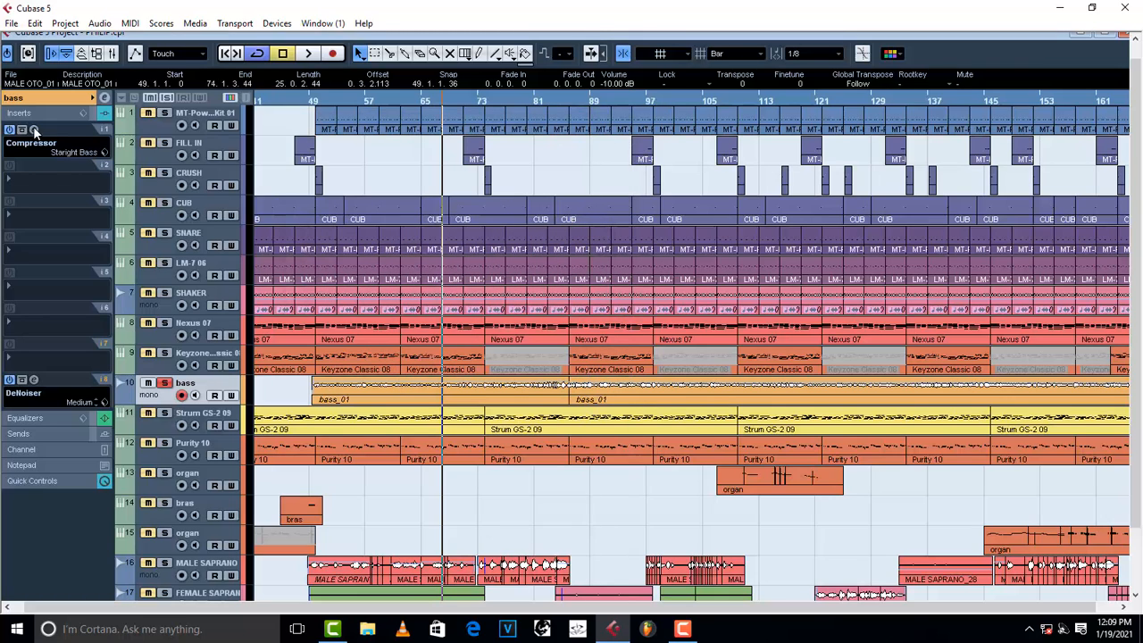
Solo and play Strum GS-2 09, check its Compressor, then select Purity 10
{"action": "left_click", "coordinate": [151, 430]}
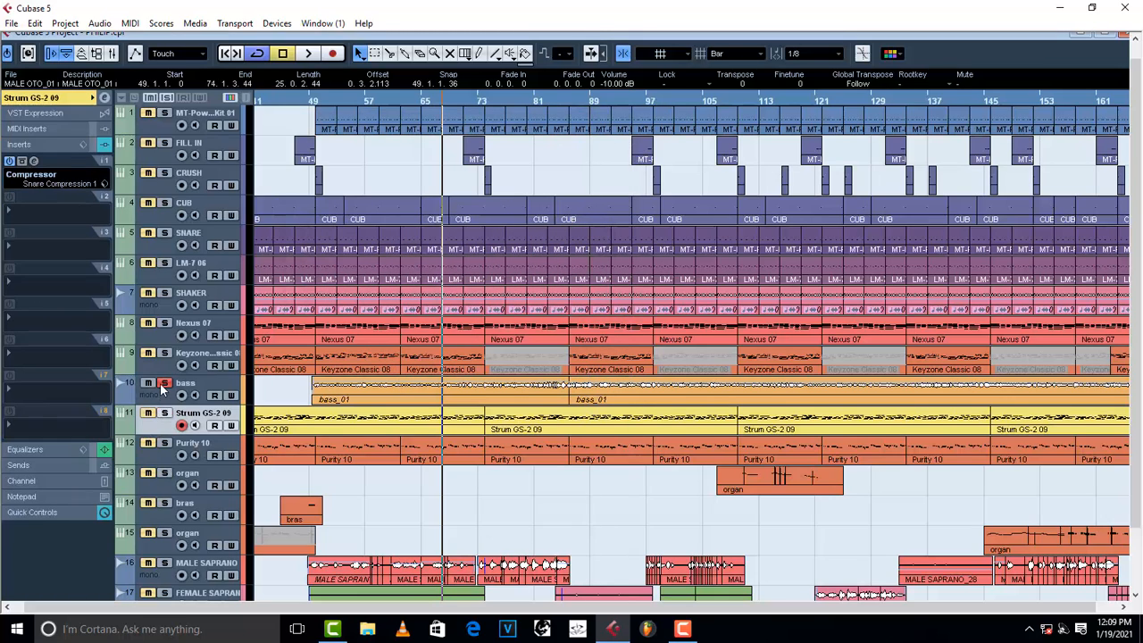
{"action": "left_click", "coordinate": [166, 414]}
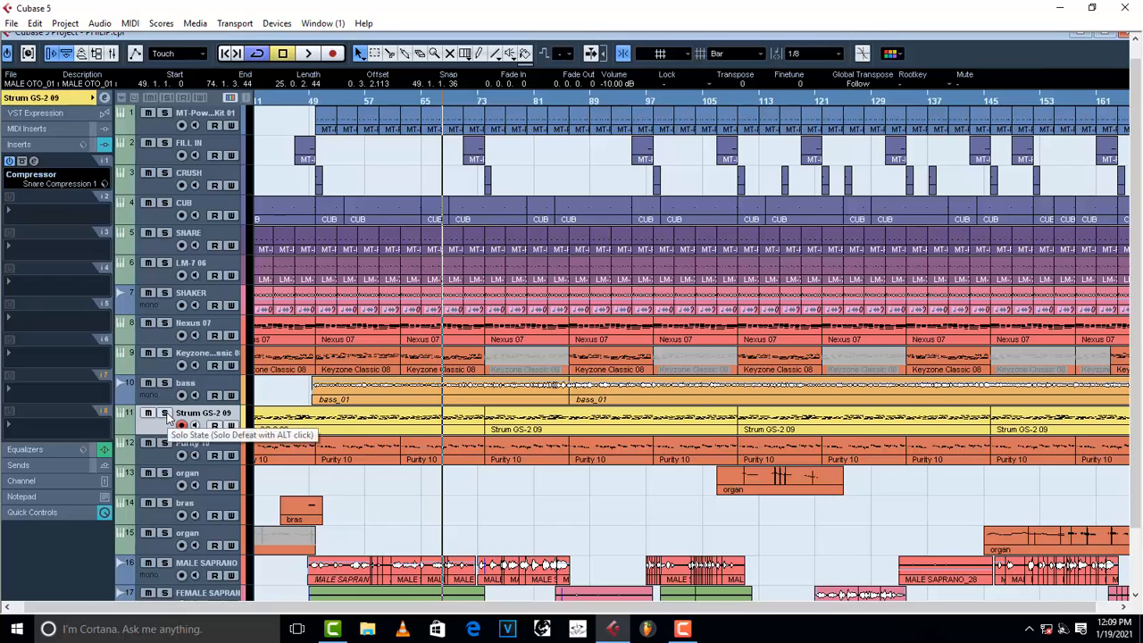
{"action": "key", "text": "space"}
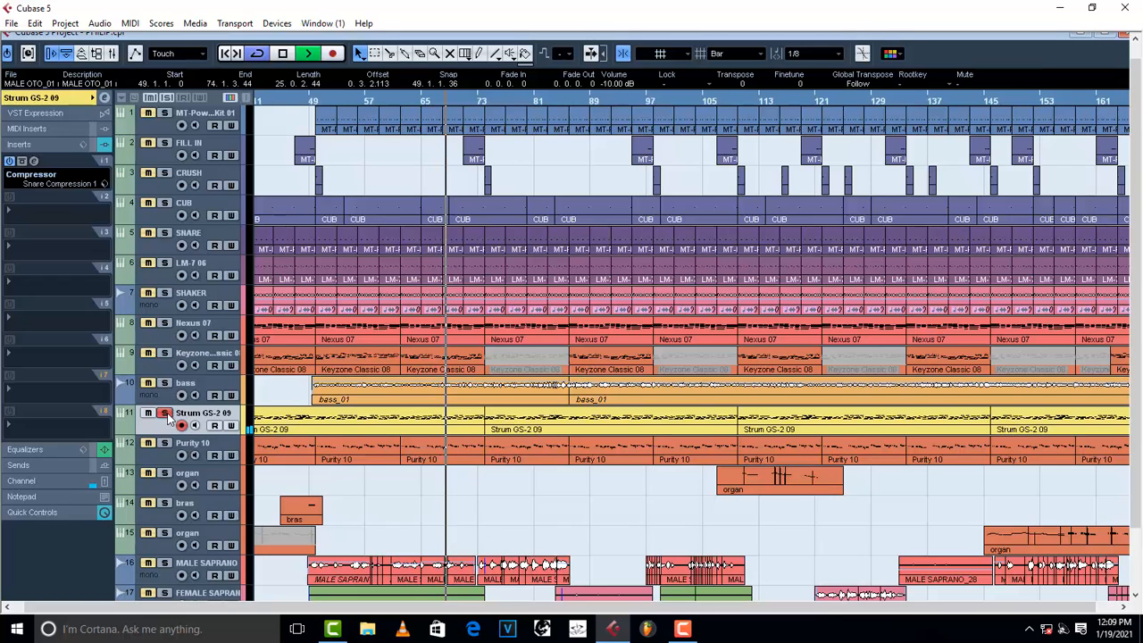
{"action": "key", "text": "space"}
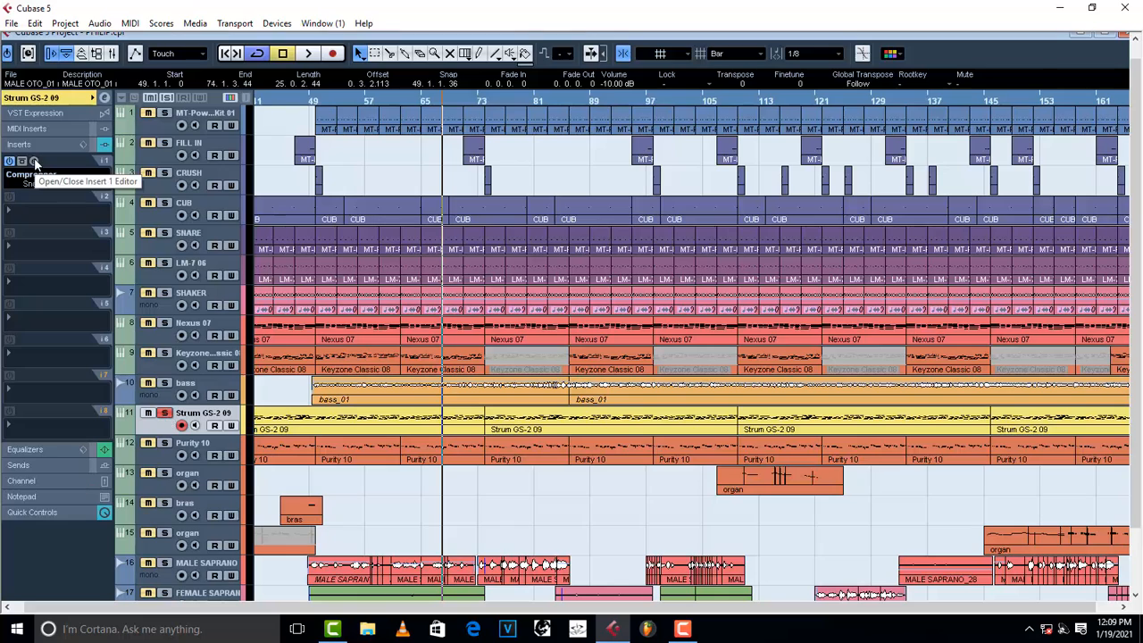
{"action": "left_click", "coordinate": [34, 162]}
{"action": "left_click", "coordinate": [34, 163]}
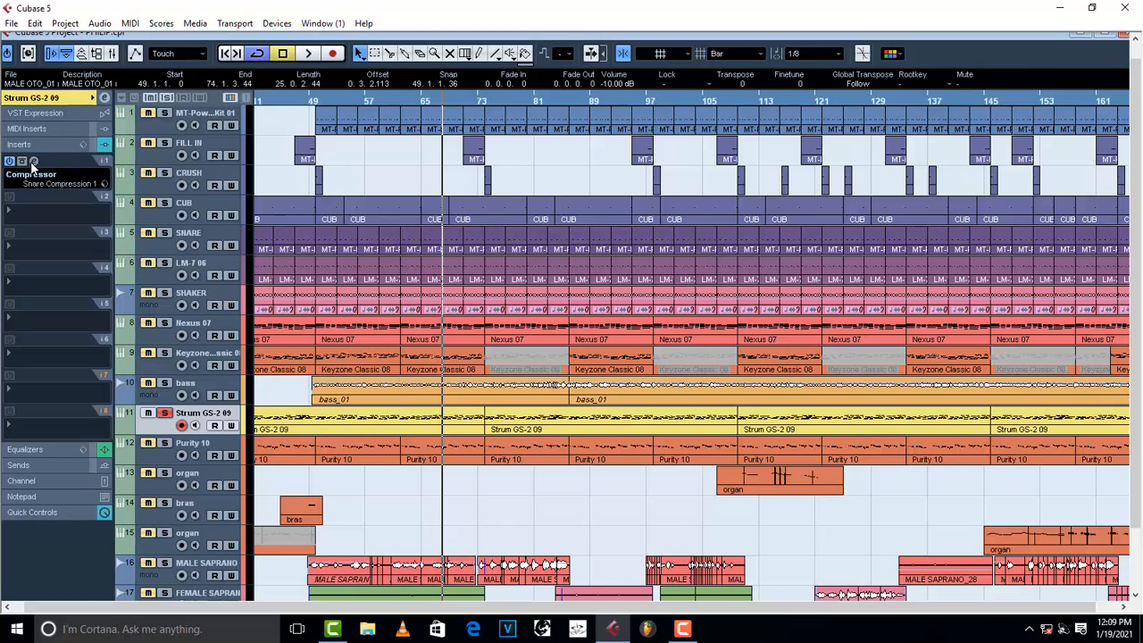
{"action": "left_click", "coordinate": [33, 162]}
{"action": "left_click", "coordinate": [34, 161]}
{"action": "left_click", "coordinate": [163, 465]}
Solo Purity 10 and play it alone
{"action": "left_click", "coordinate": [165, 443]}
{"action": "key", "text": "space"}
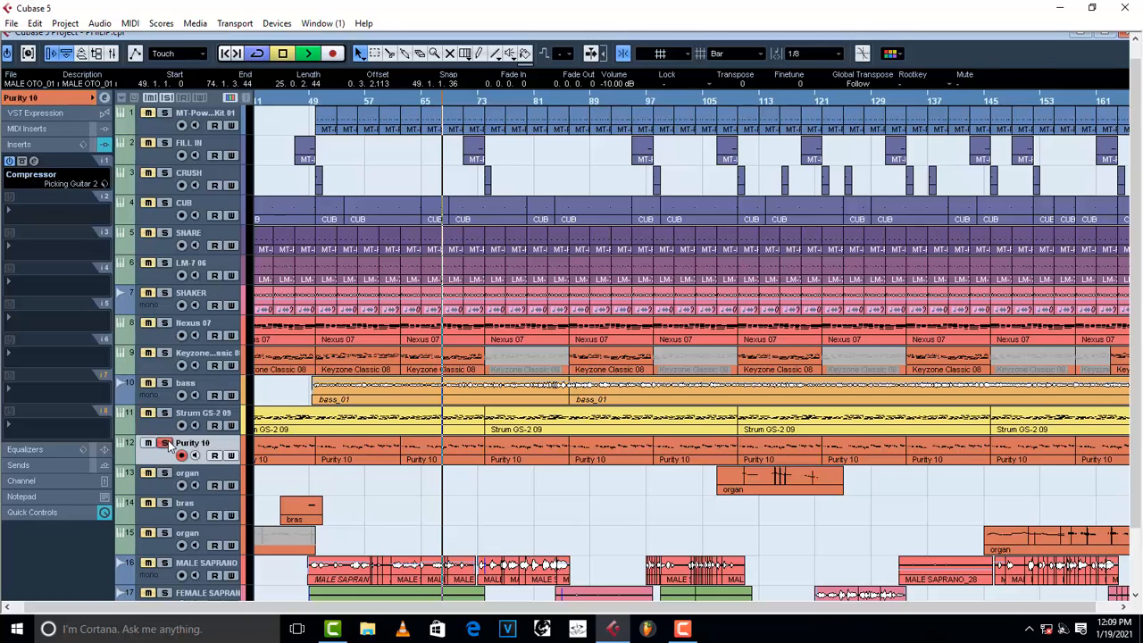
{"action": "key", "text": "space"}
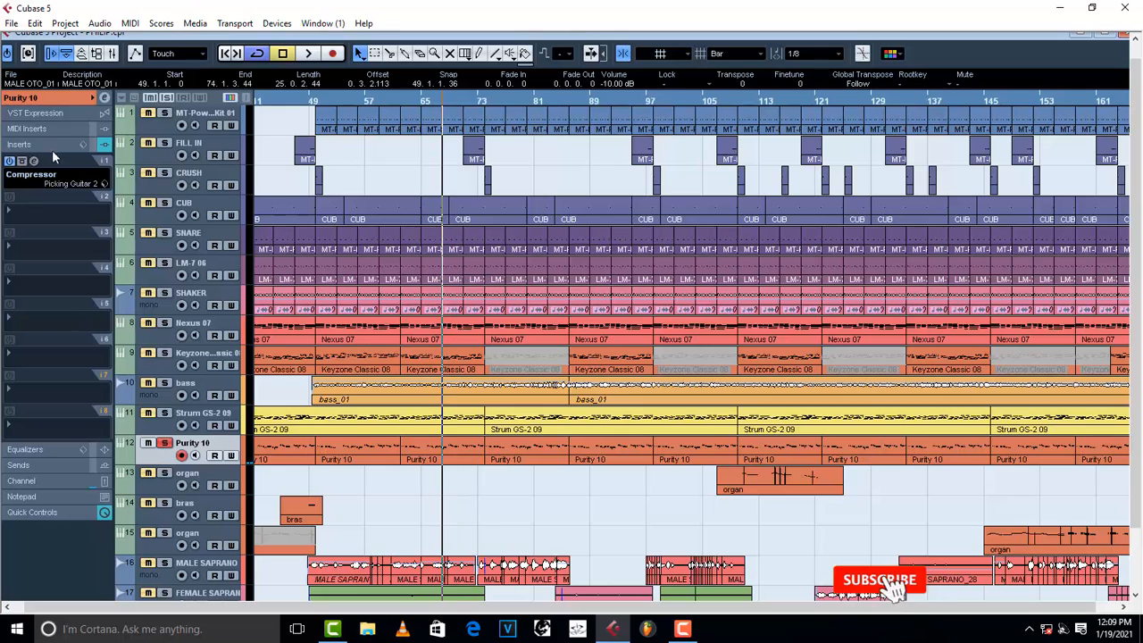
{"action": "key", "text": "space"}
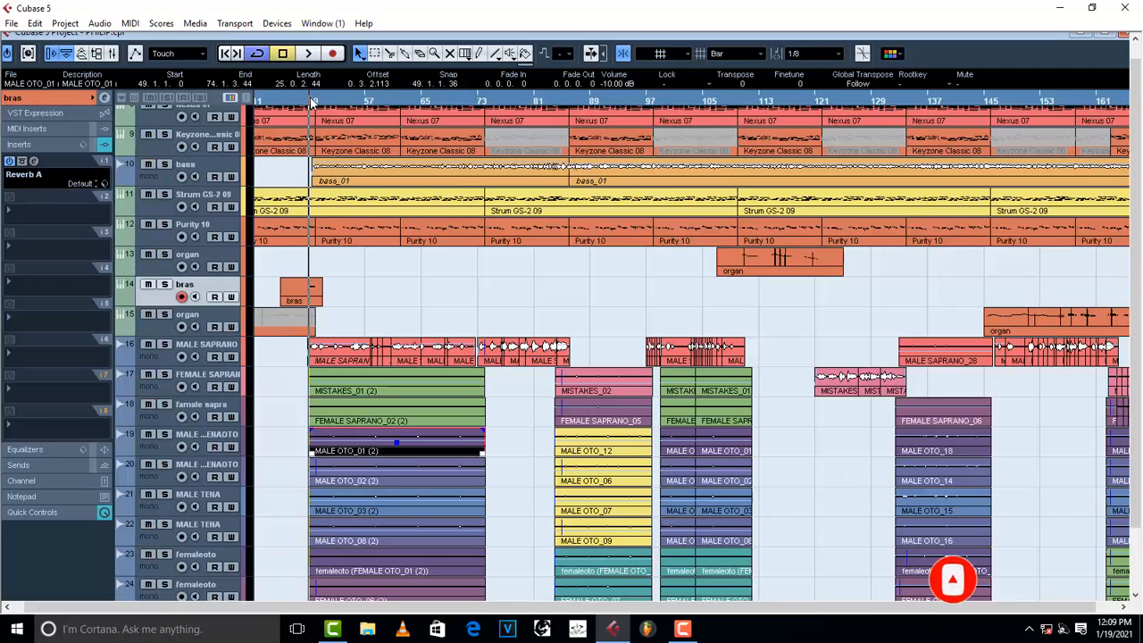
Solo the bras track during playback and check its Reverb A effect
{"action": "key", "text": "space"}
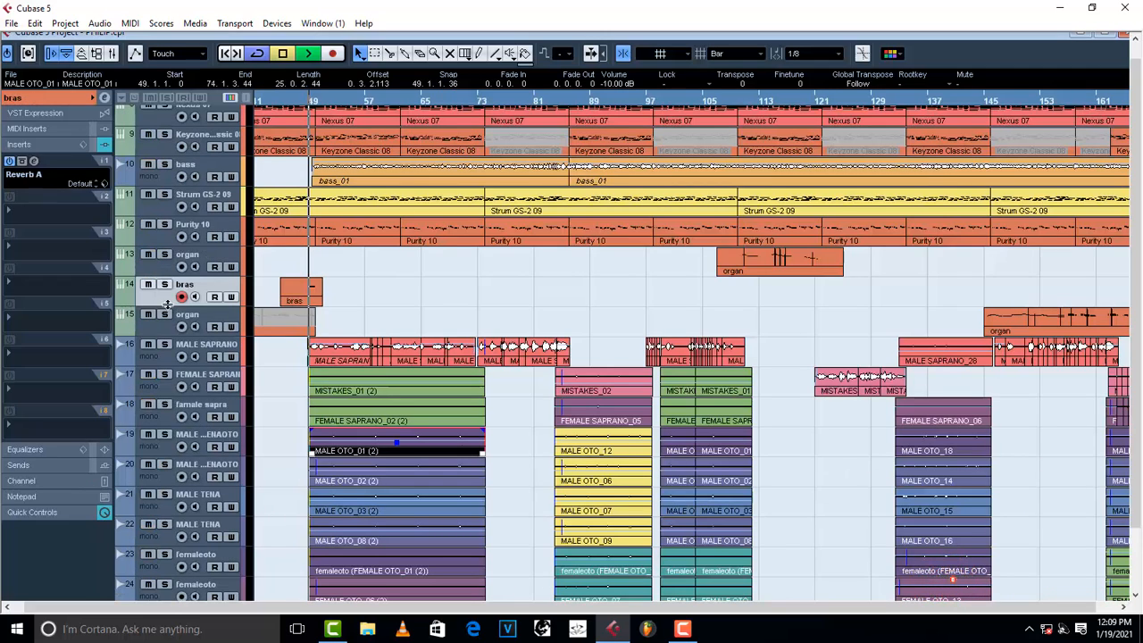
{"action": "left_click", "coordinate": [164, 284]}
{"action": "key", "text": "space"}
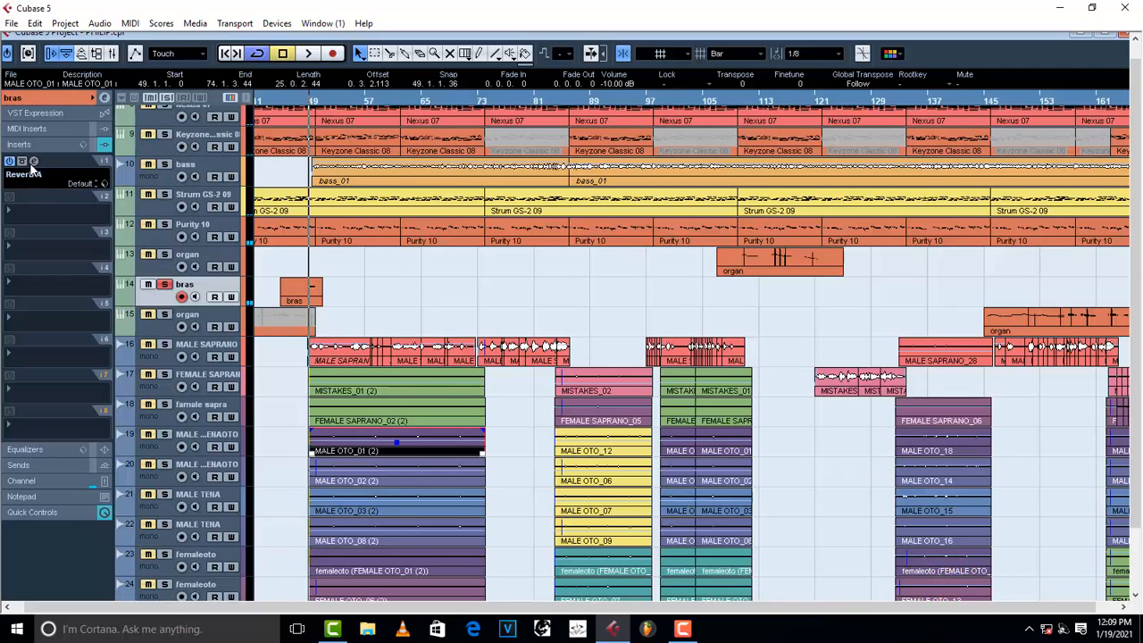
{"action": "left_click", "coordinate": [33, 163]}
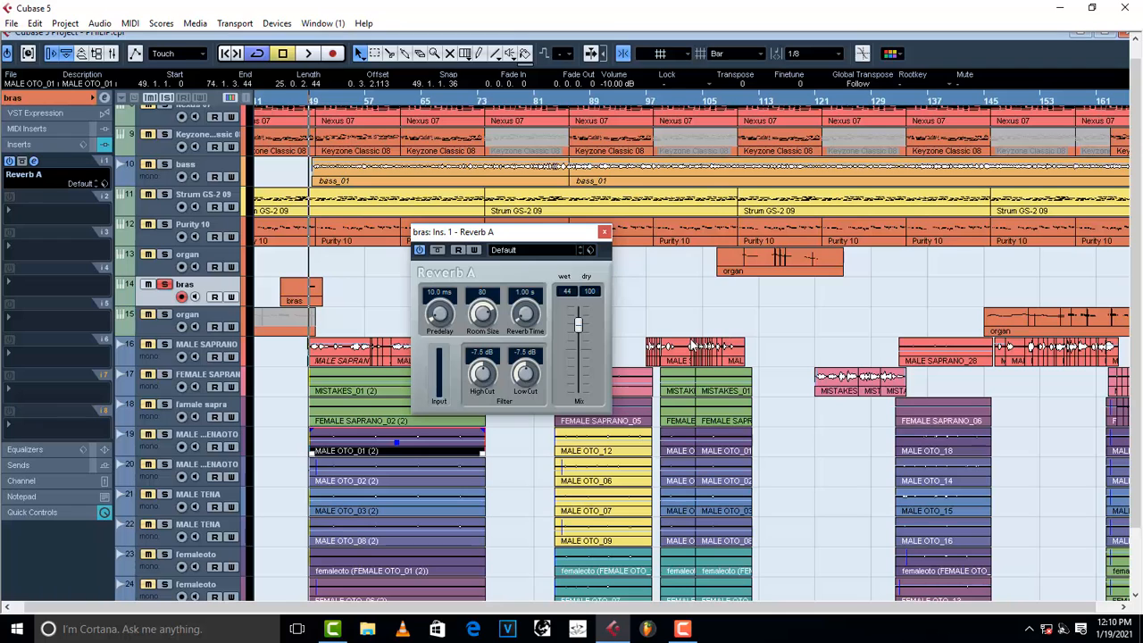
{"action": "left_click", "coordinate": [604, 232]}
Zoom out to show the whole song and open the Mixer with F3
{"action": "scroll", "coordinate": [209, 301], "scroll_direction": "down", "scroll_amount": 9}
{"action": "scroll", "coordinate": [232, 313], "scroll_direction": "up", "scroll_amount": 3}
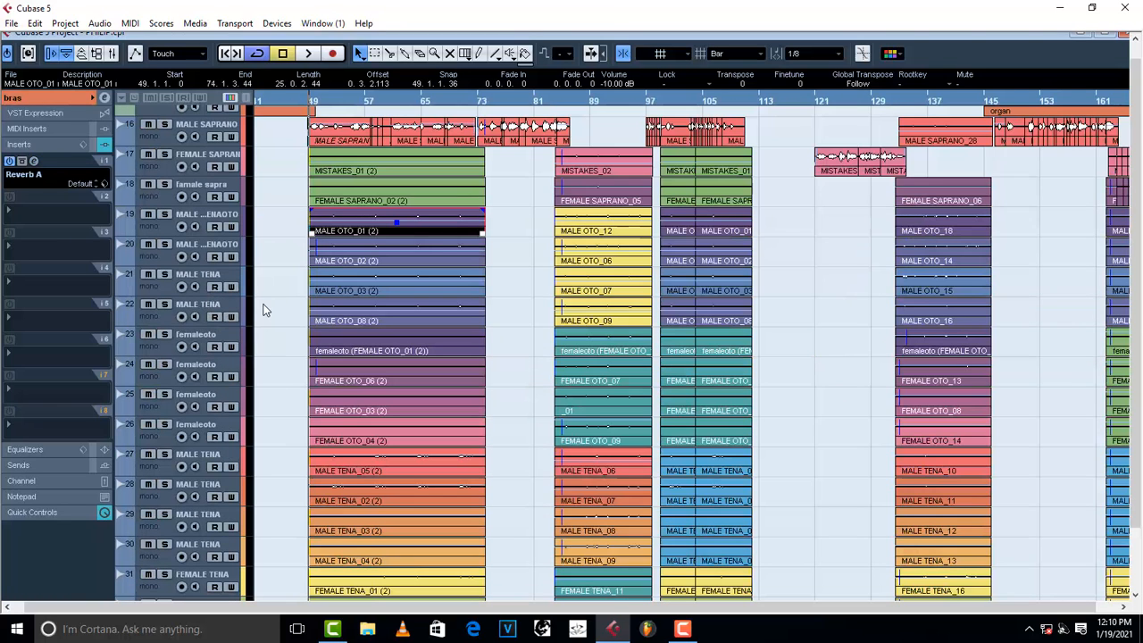
{"action": "scroll", "coordinate": [264, 310], "scroll_direction": "up", "scroll_amount": 2}
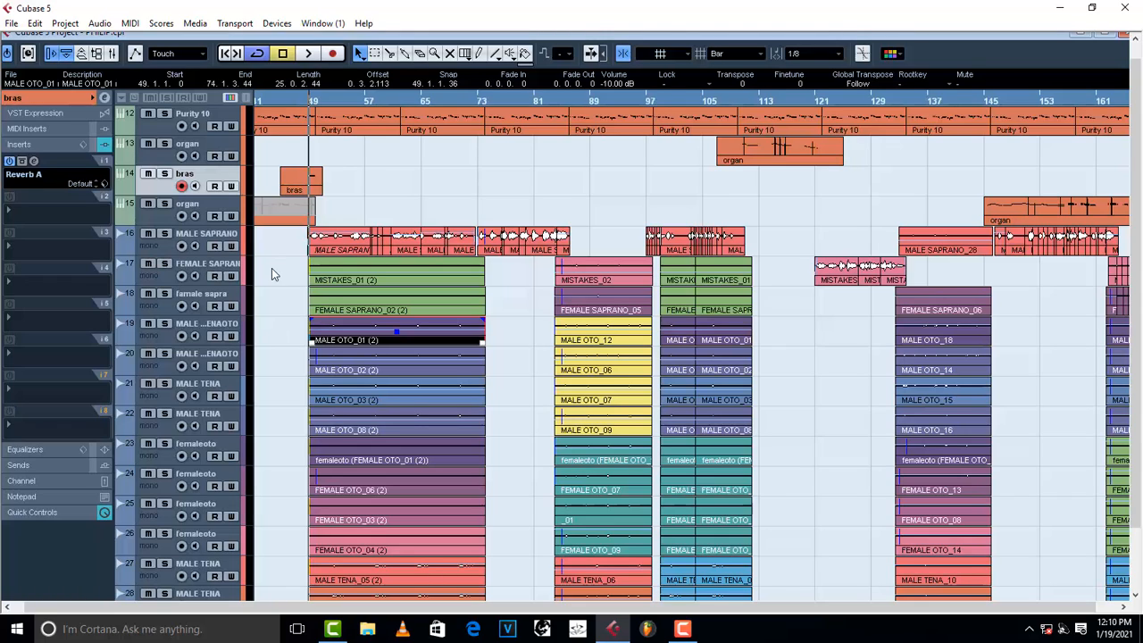
{"action": "key", "text": "g"}
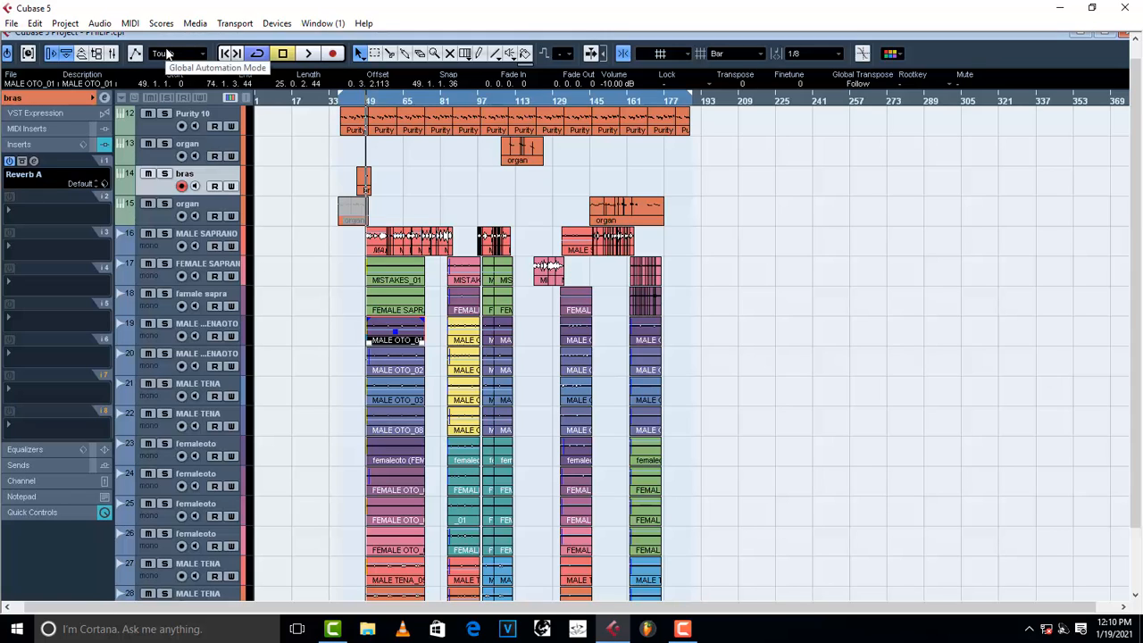
{"action": "key", "text": "F3"}
Open the Stereo Out channel settings, clear its clip indicator, and check the FabFilter Pro-L 2 insert
{"action": "left_click", "coordinate": [837, 415]}
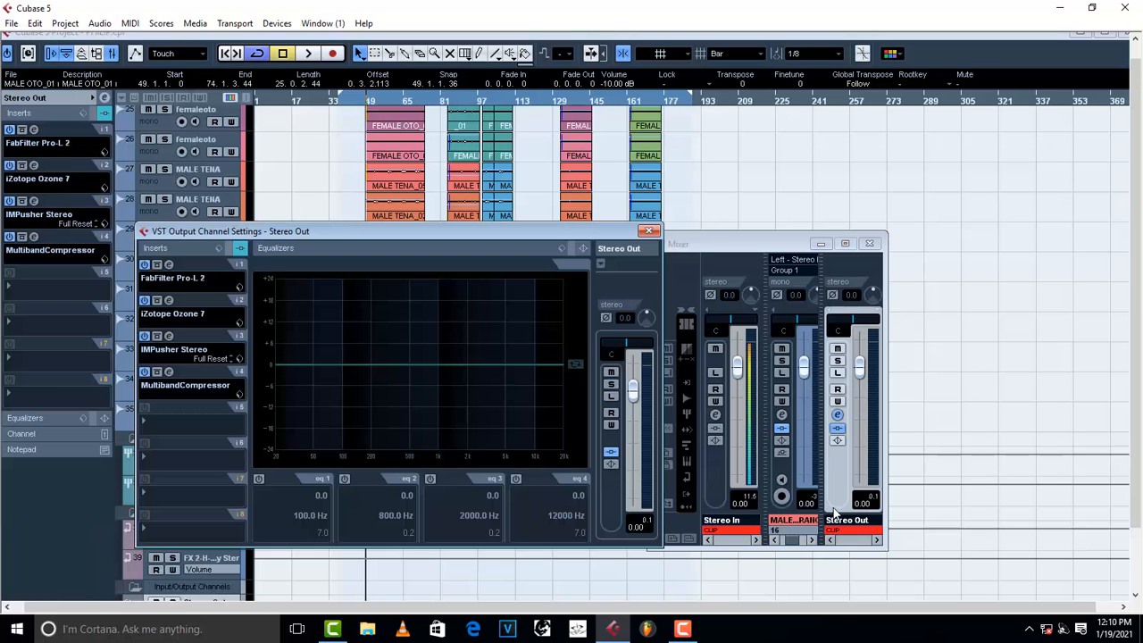
{"action": "left_click", "coordinate": [847, 531]}
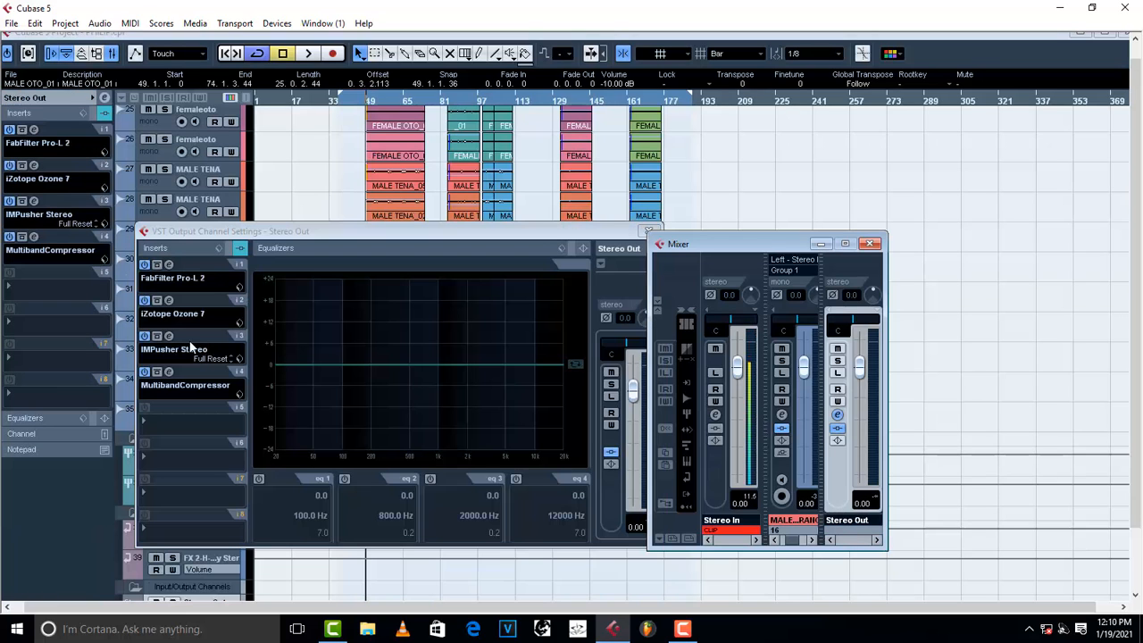
{"action": "left_click", "coordinate": [169, 264]}
{"action": "left_click", "coordinate": [987, 118]}
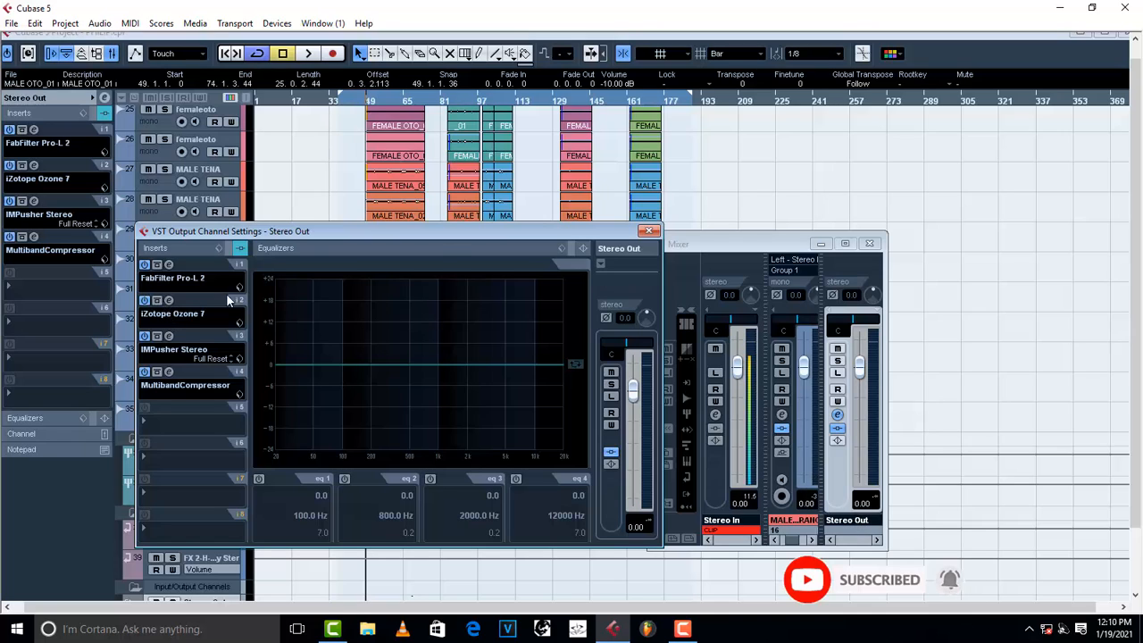
Check the iZotope Ozone 7 and IMPusher Stereo inserts, then bring up the MultibandCompressor
{"action": "left_click", "coordinate": [169, 301]}
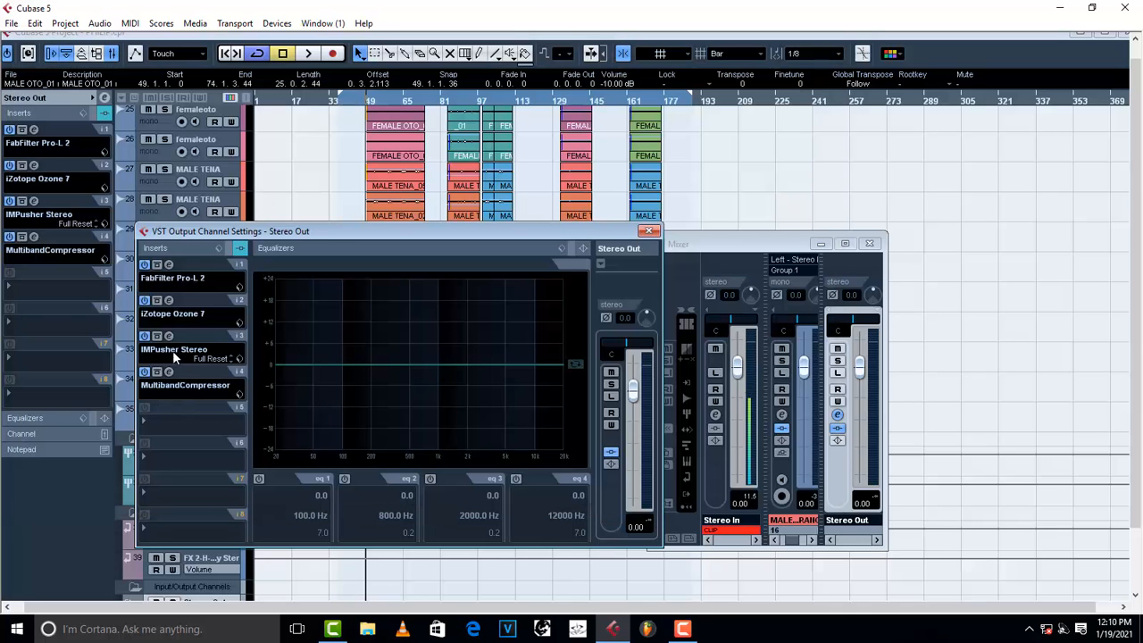
{"action": "left_click", "coordinate": [168, 335]}
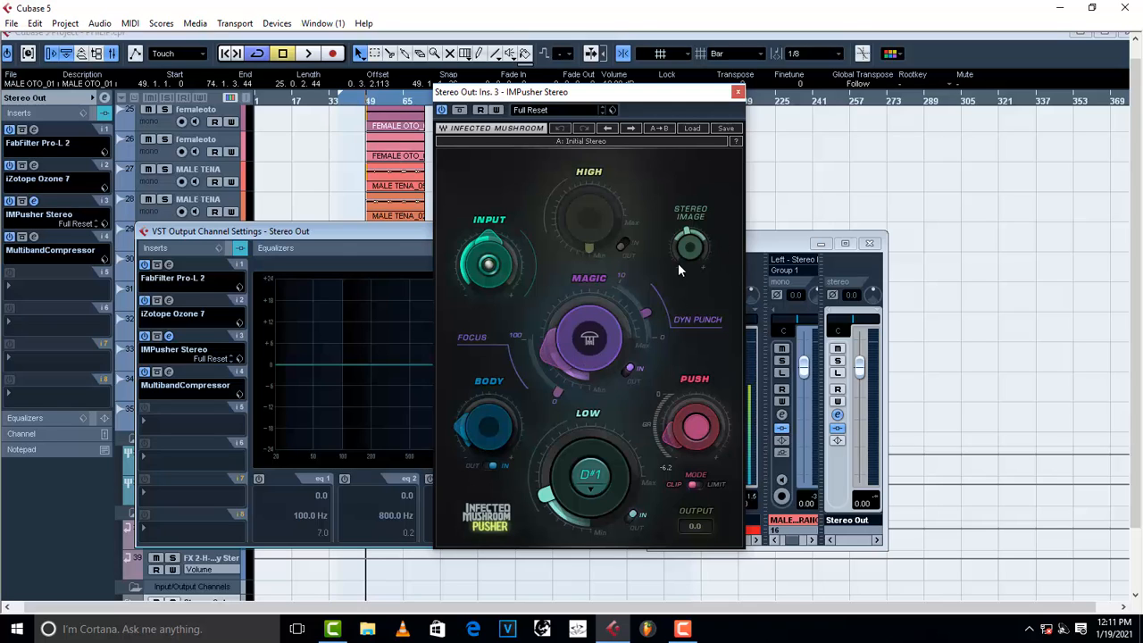
{"action": "mouse_move", "coordinate": [684, 258]}
{"action": "left_click", "coordinate": [737, 92]}
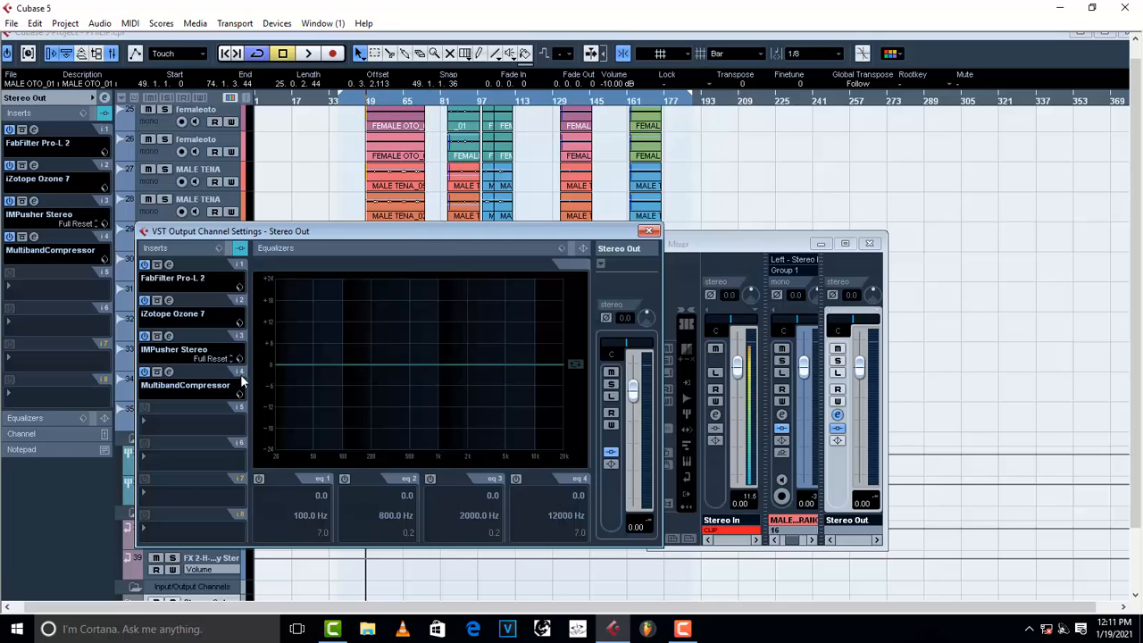
{"action": "left_click", "coordinate": [169, 372]}
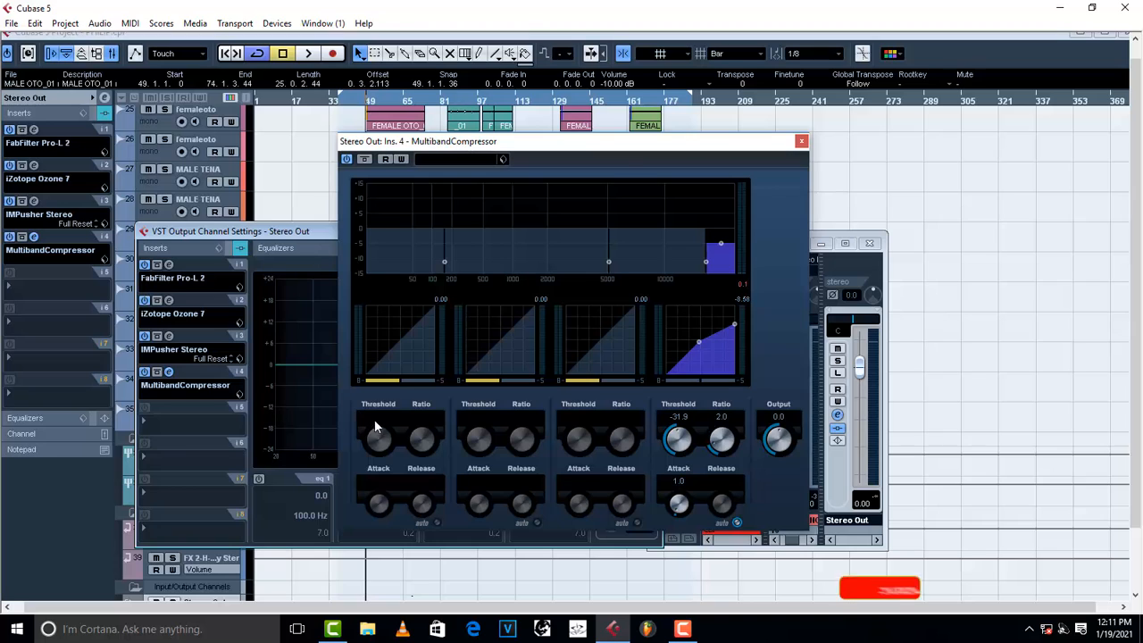
Switch MultibandCompressor bands 1 and 2 on, then back off, leaving only the top band
{"action": "left_click", "coordinate": [393, 378]}
{"action": "left_click", "coordinate": [491, 382]}
{"action": "left_click", "coordinate": [404, 379]}
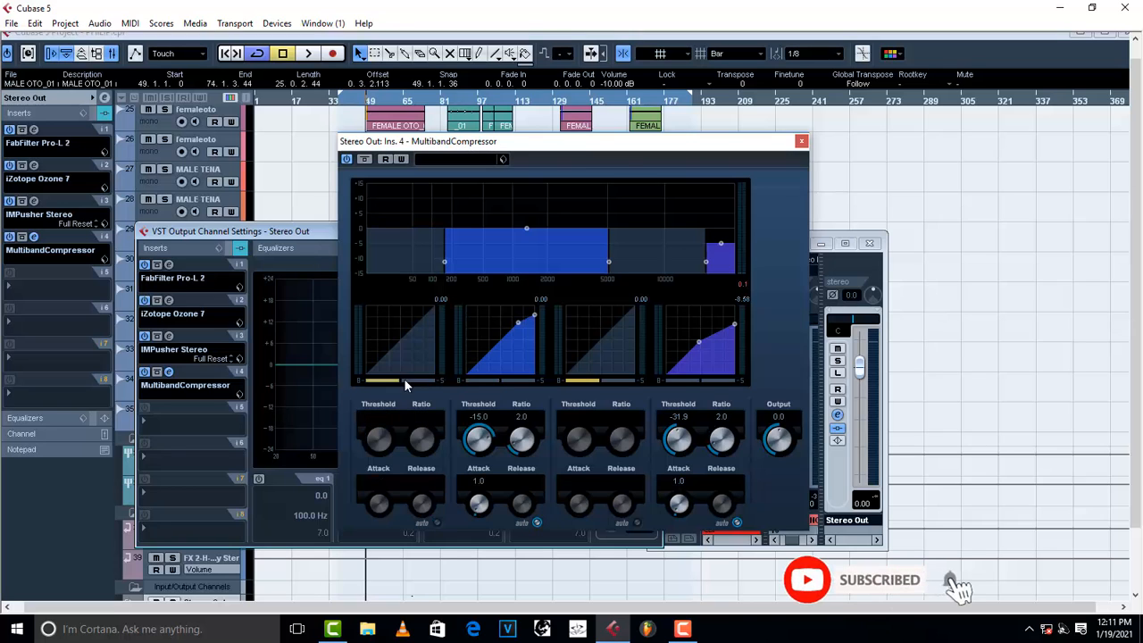
{"action": "left_click", "coordinate": [488, 382]}
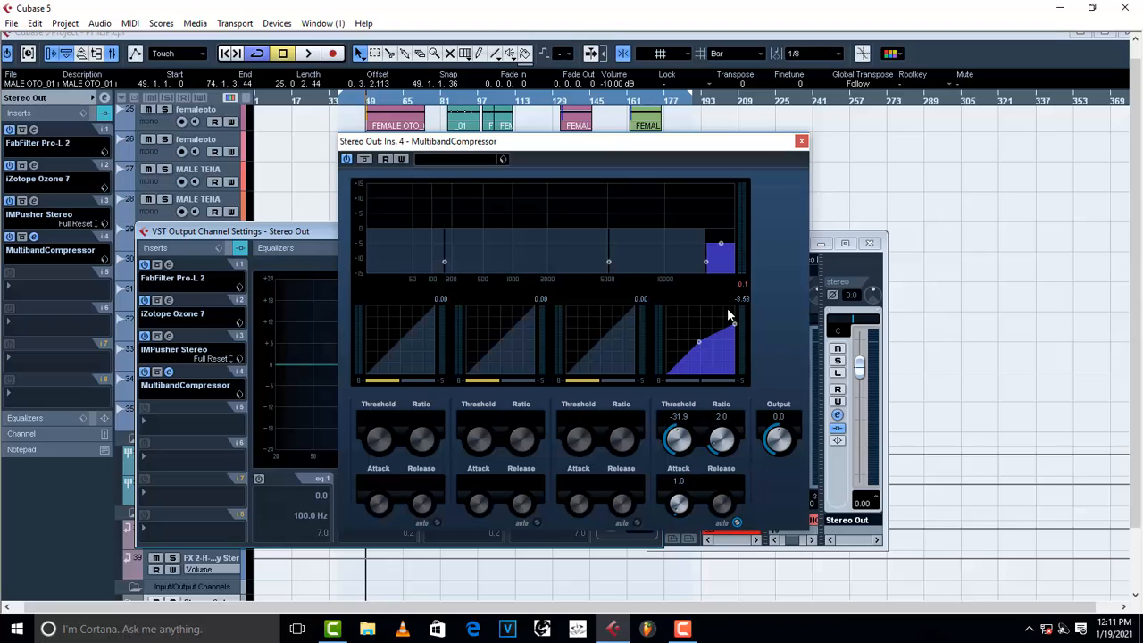
A/B the mix with the MultibandCompressor bypassed and active during playback, leaving it enabled
{"action": "left_click", "coordinate": [347, 158]}
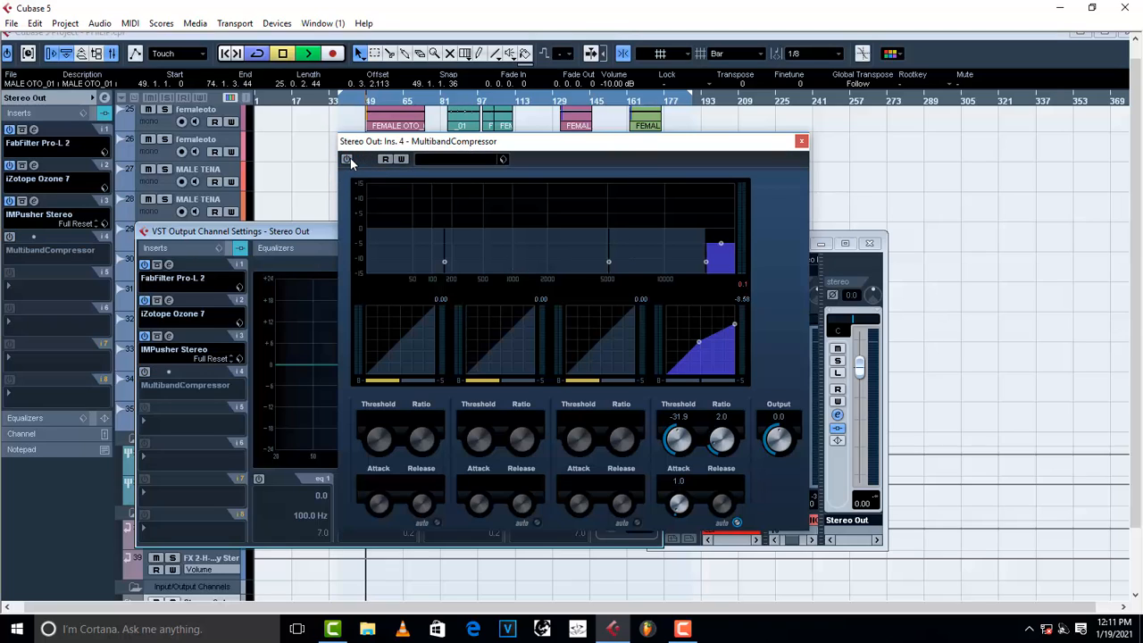
{"action": "key", "text": "space"}
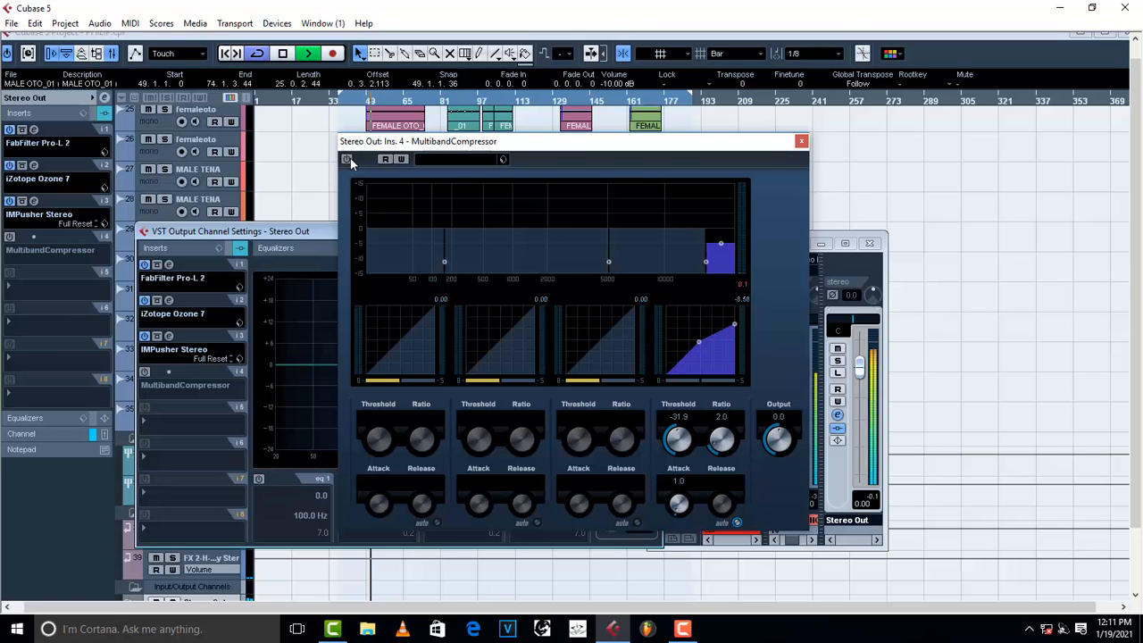
{"action": "key", "text": "space"}
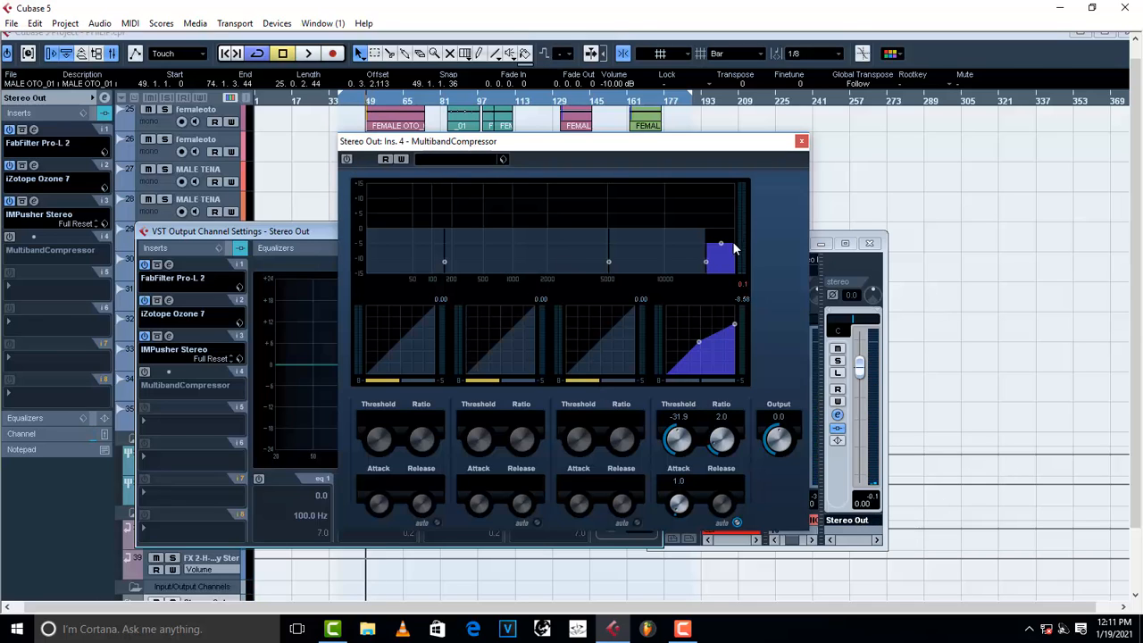
{"action": "left_click", "coordinate": [346, 160]}
{"action": "key", "text": "space"}
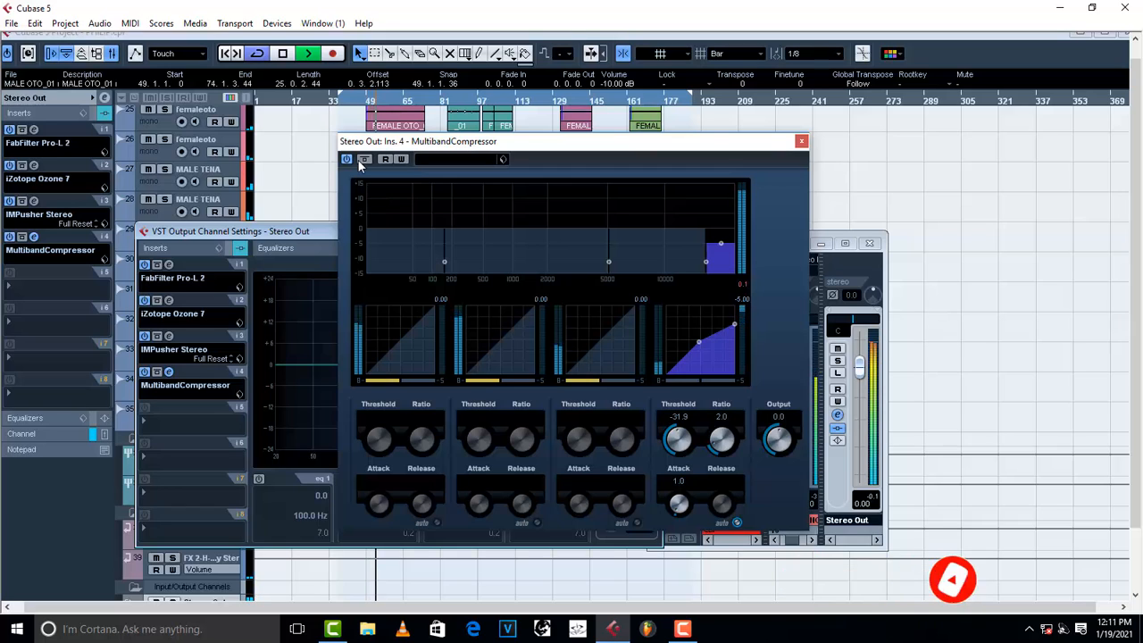
{"action": "left_click", "coordinate": [347, 159]}
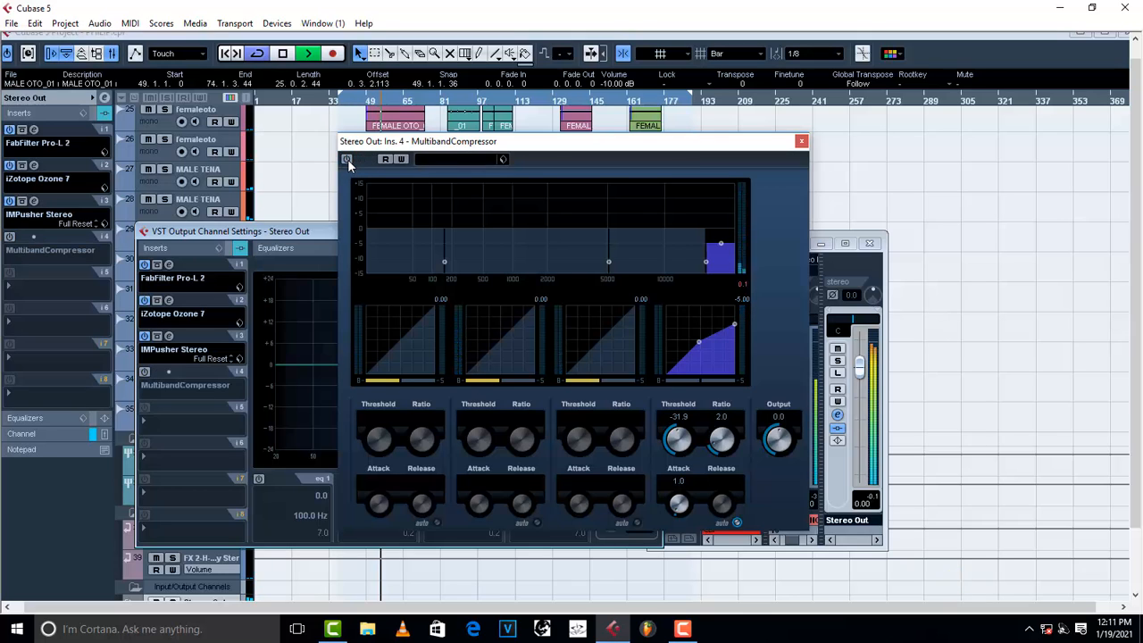
{"action": "left_click", "coordinate": [346, 159]}
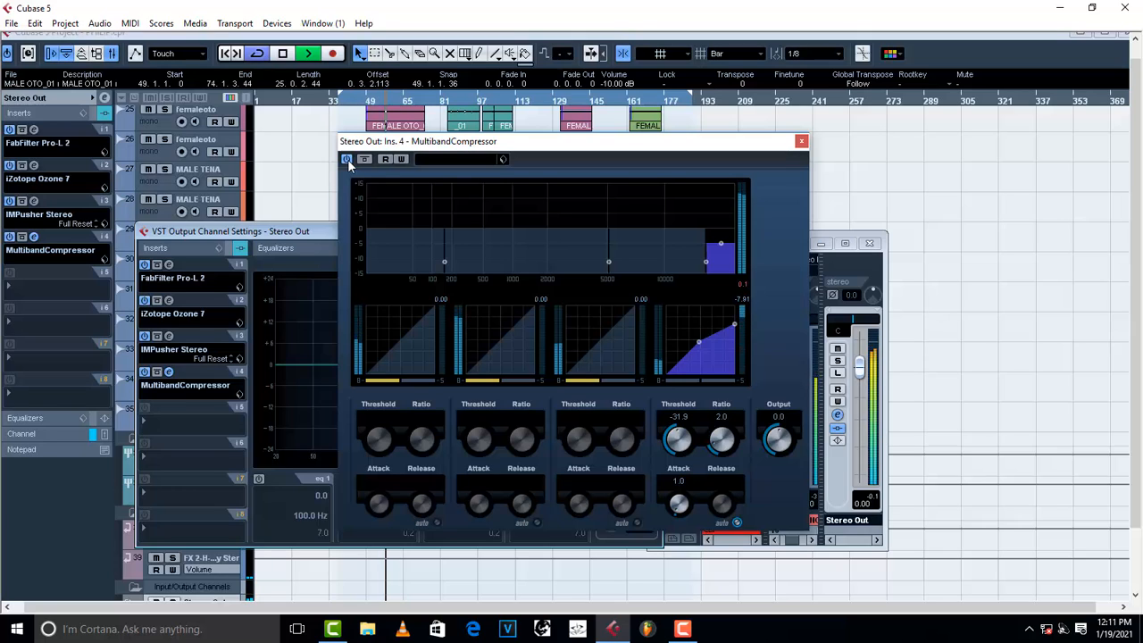
{"action": "key", "text": "space"}
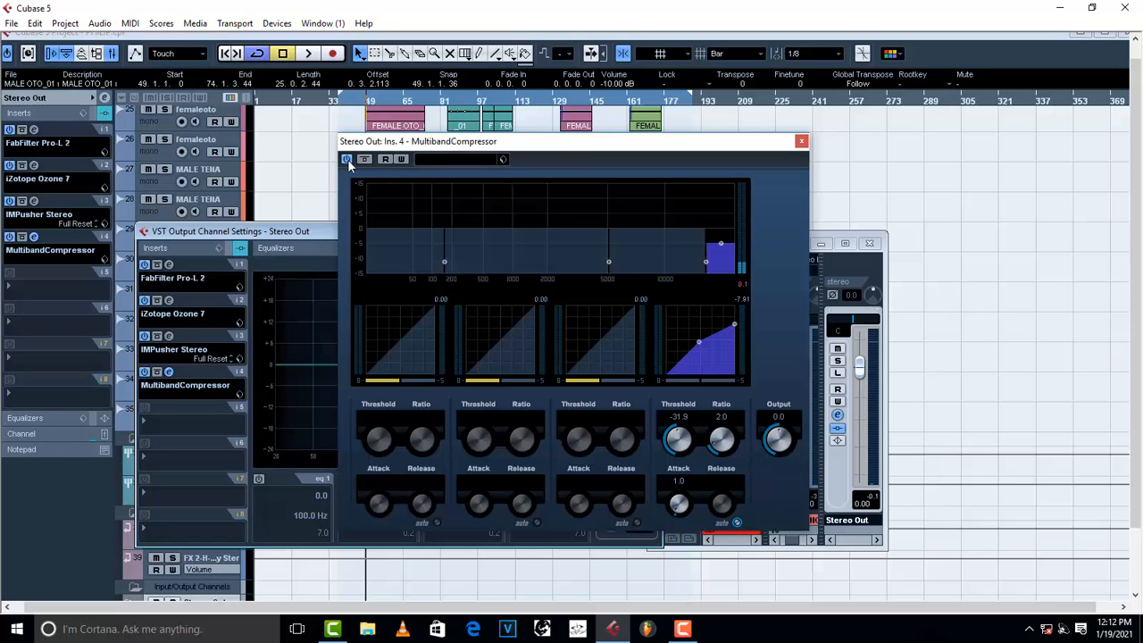
Close the MultibandCompressor, Mixer and Stereo Out settings windows, then scroll the track list up
{"action": "left_click", "coordinate": [801, 142]}
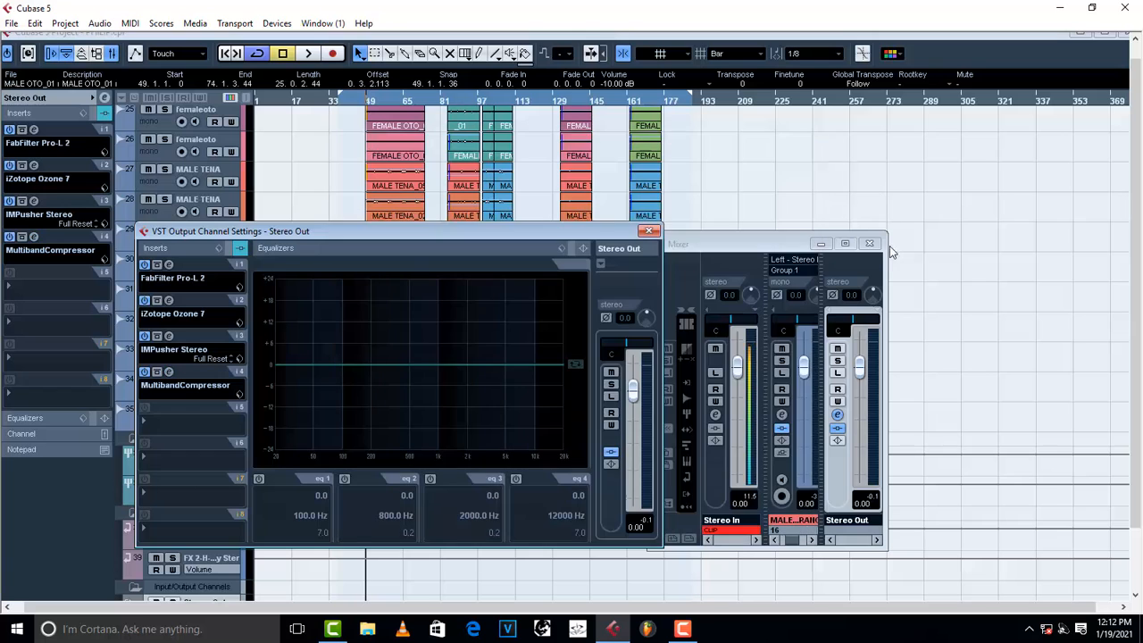
{"action": "left_click", "coordinate": [868, 243]}
{"action": "left_click", "coordinate": [647, 233]}
{"action": "scroll", "coordinate": [624, 283], "scroll_direction": "up", "scroll_amount": 10}
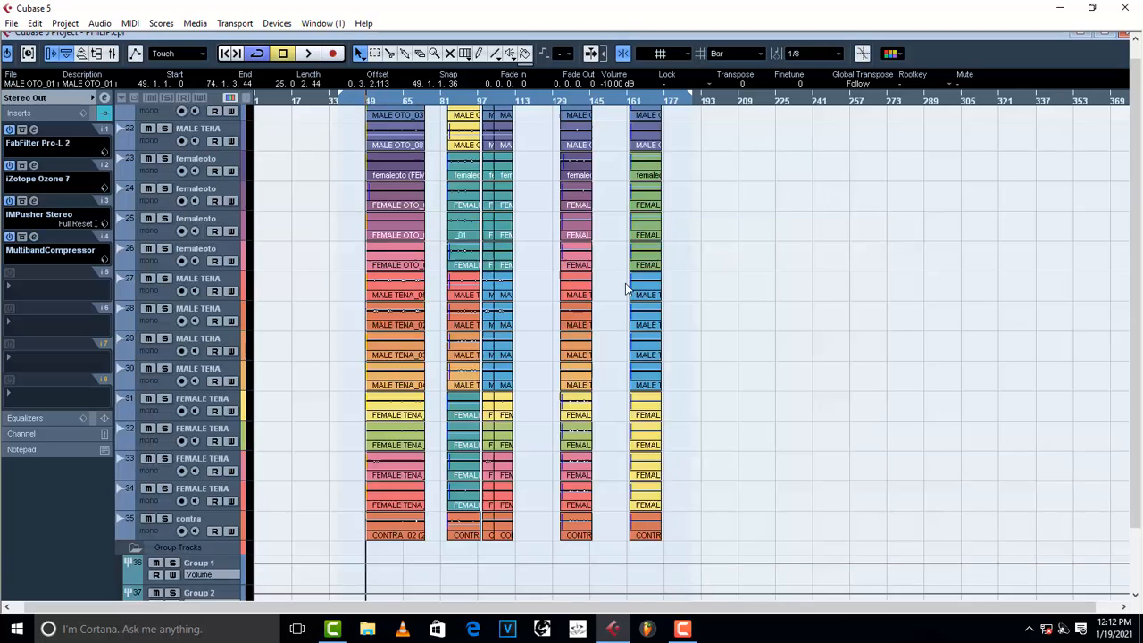